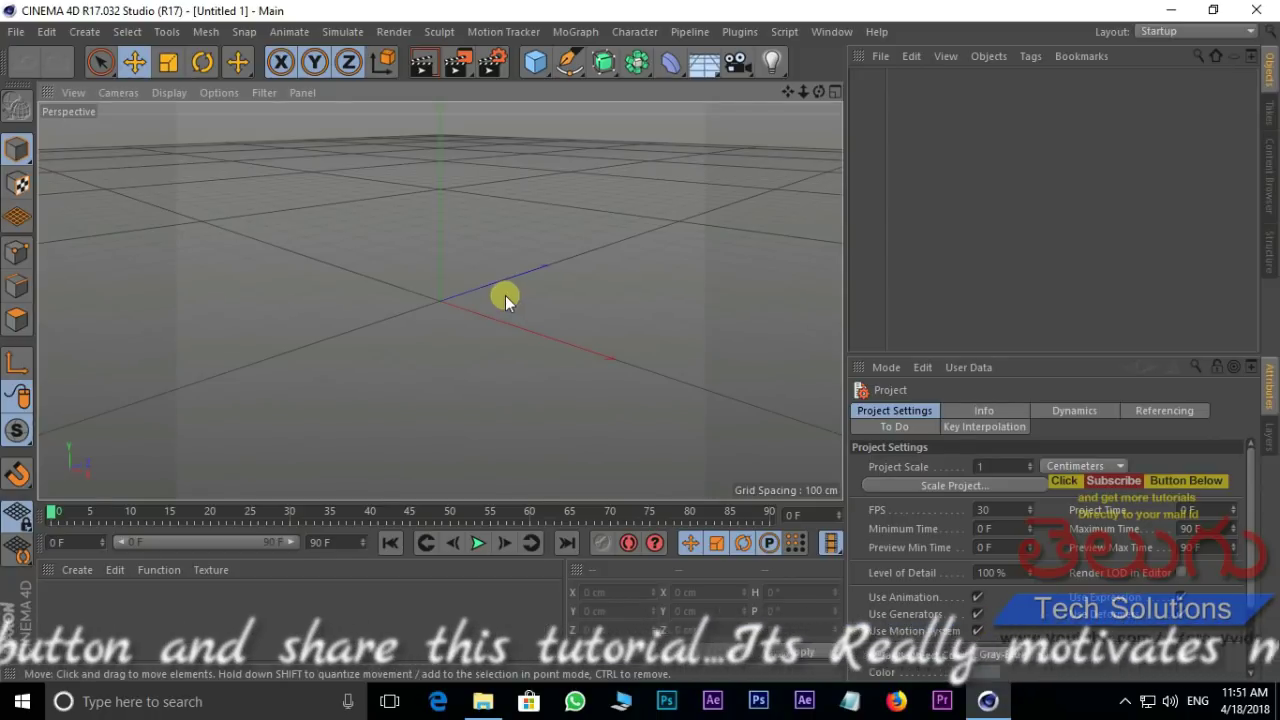
- Add a 200 cm cube, trying a copy-paste duplicate and then deleting it
left_click(111, 72)
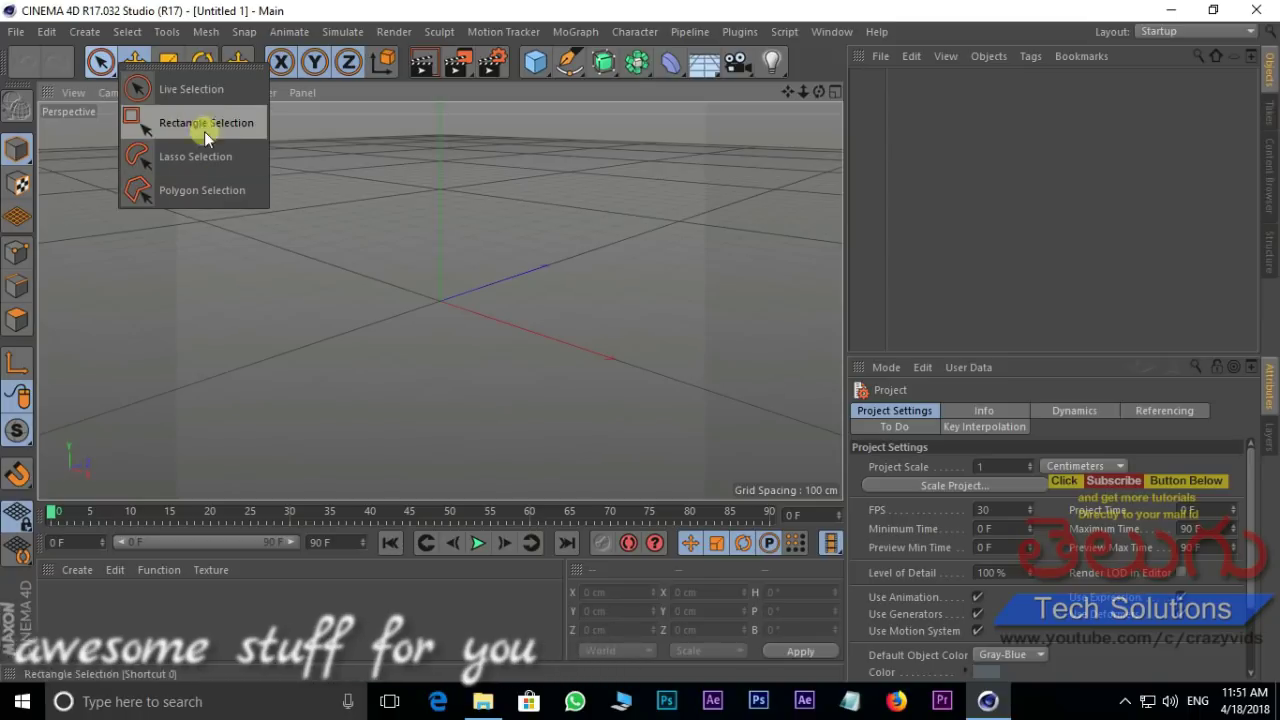
left_click(106, 68)
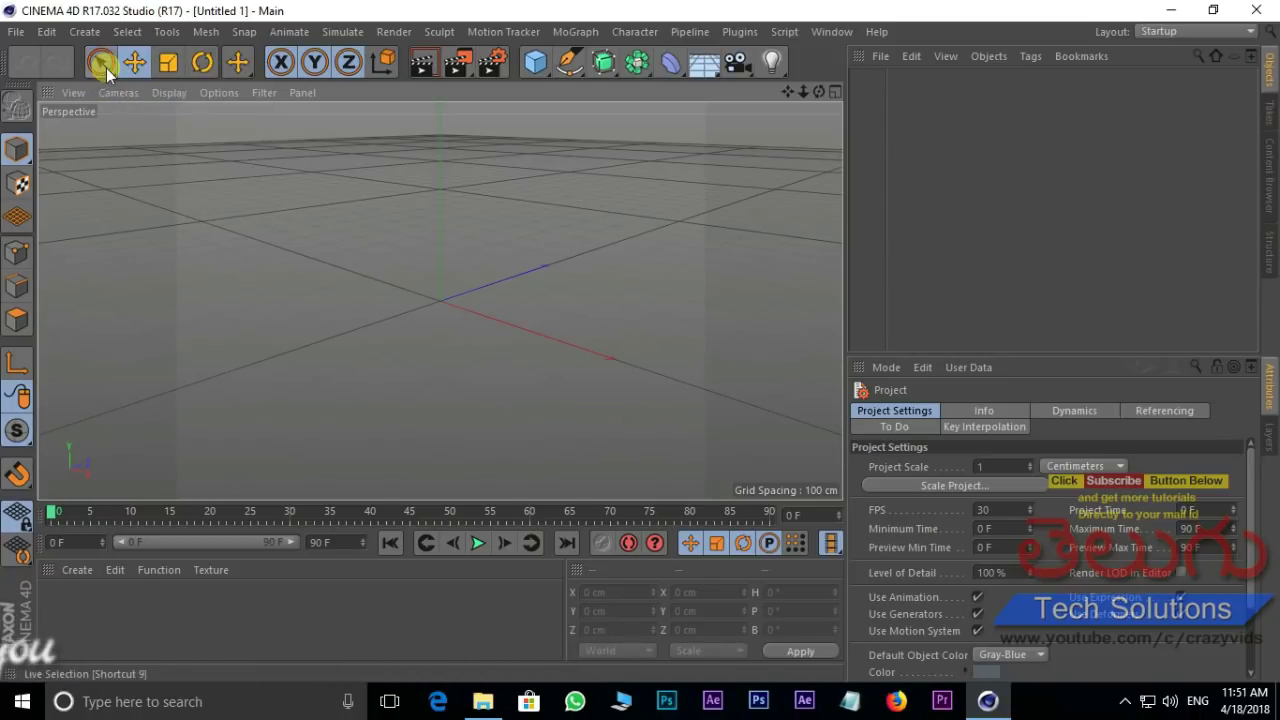
left_click(538, 64)
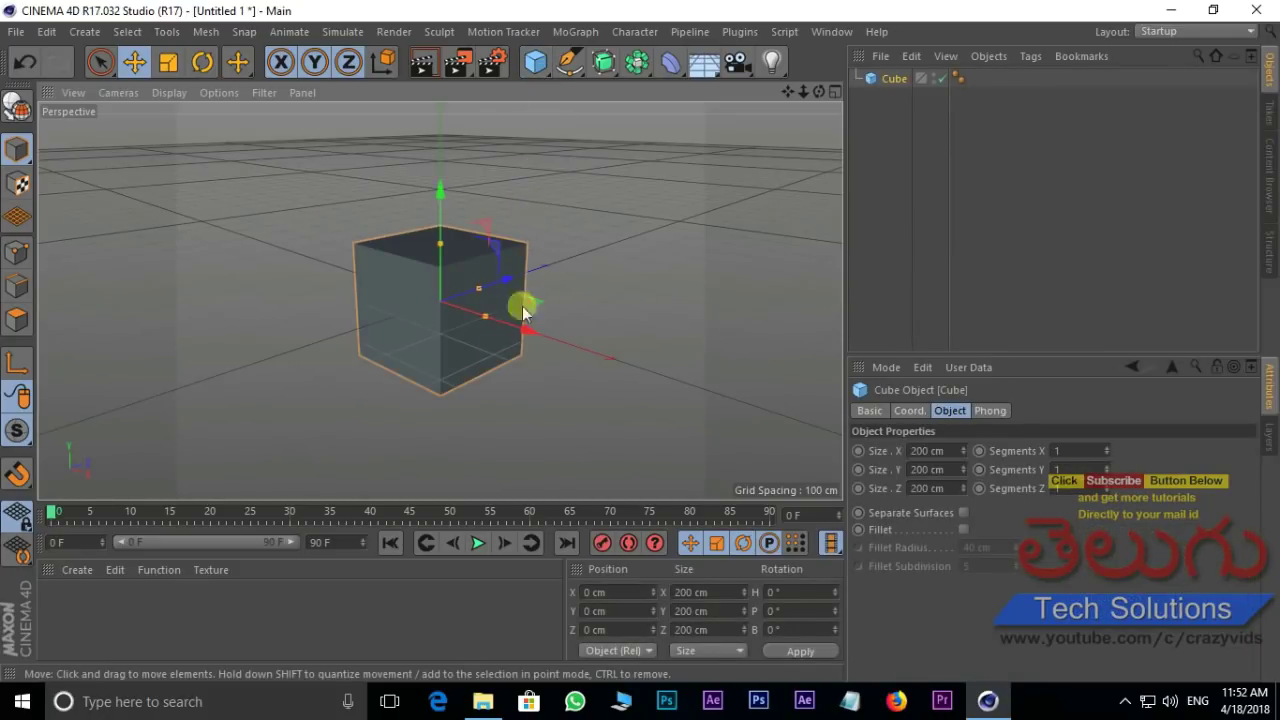
key("ctrl+c")
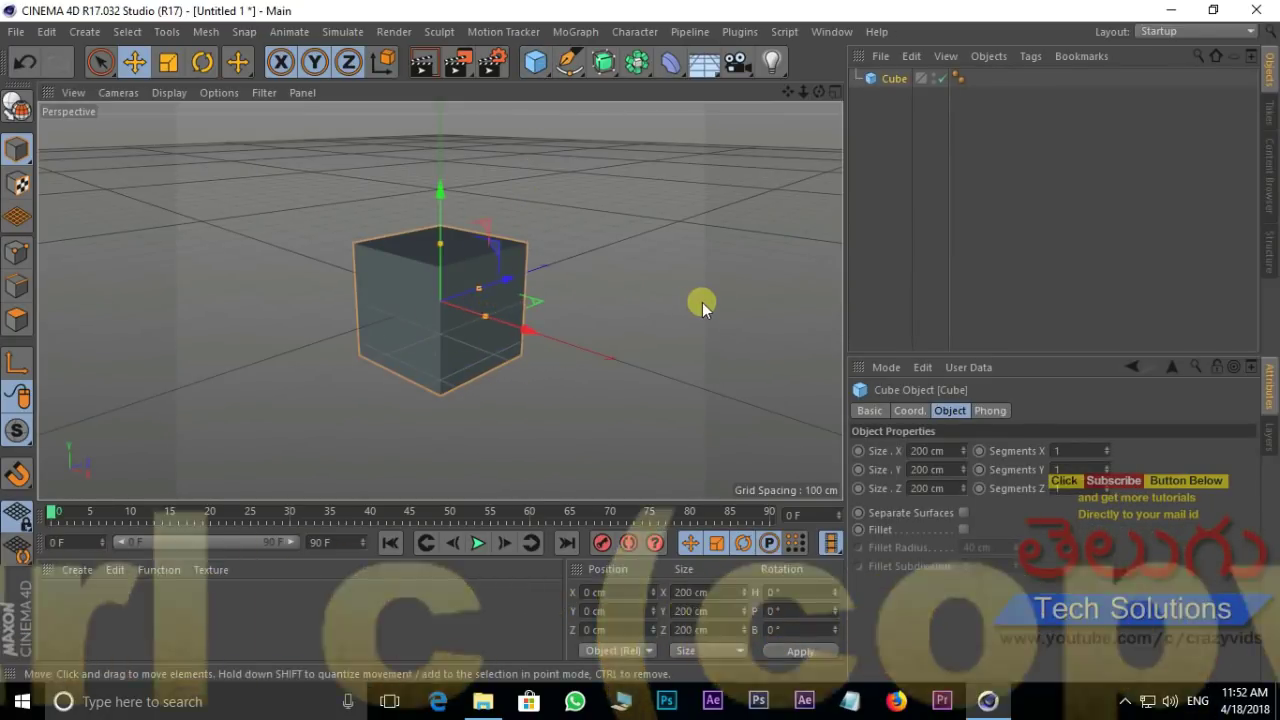
key("ctrl+v")
left_click_drag(519, 327, 343, 280)
key("Delete")
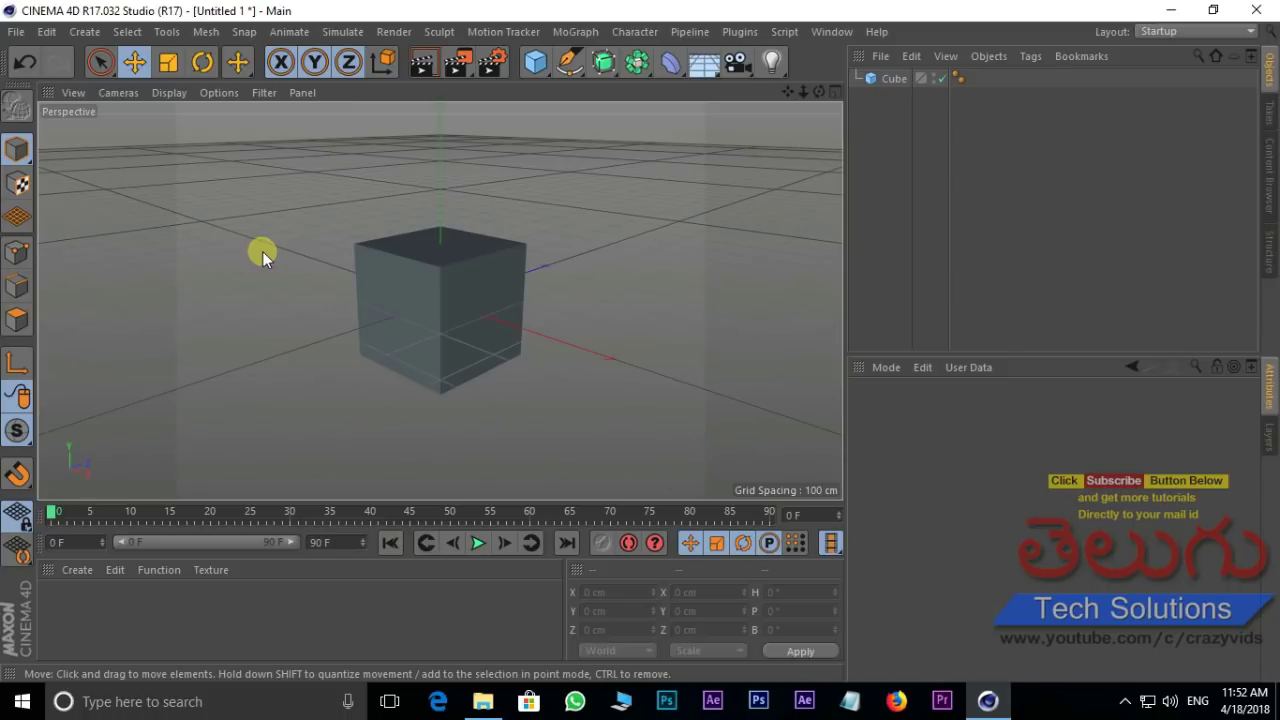
- Ctrl-drag a copy to the left, then copy both cubes back along Z to make Cube.2 and Cube.3
left_click(414, 310)
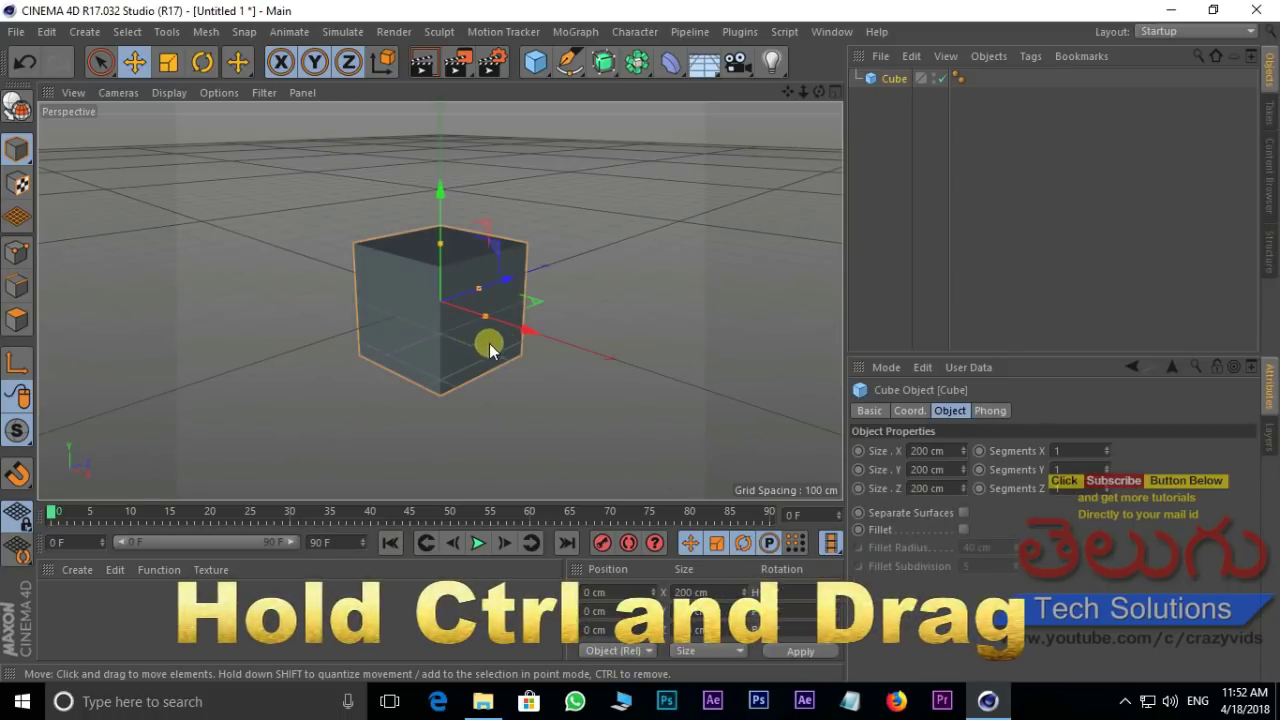
left_click_drag(527, 337, 174, 256, "ctrl")
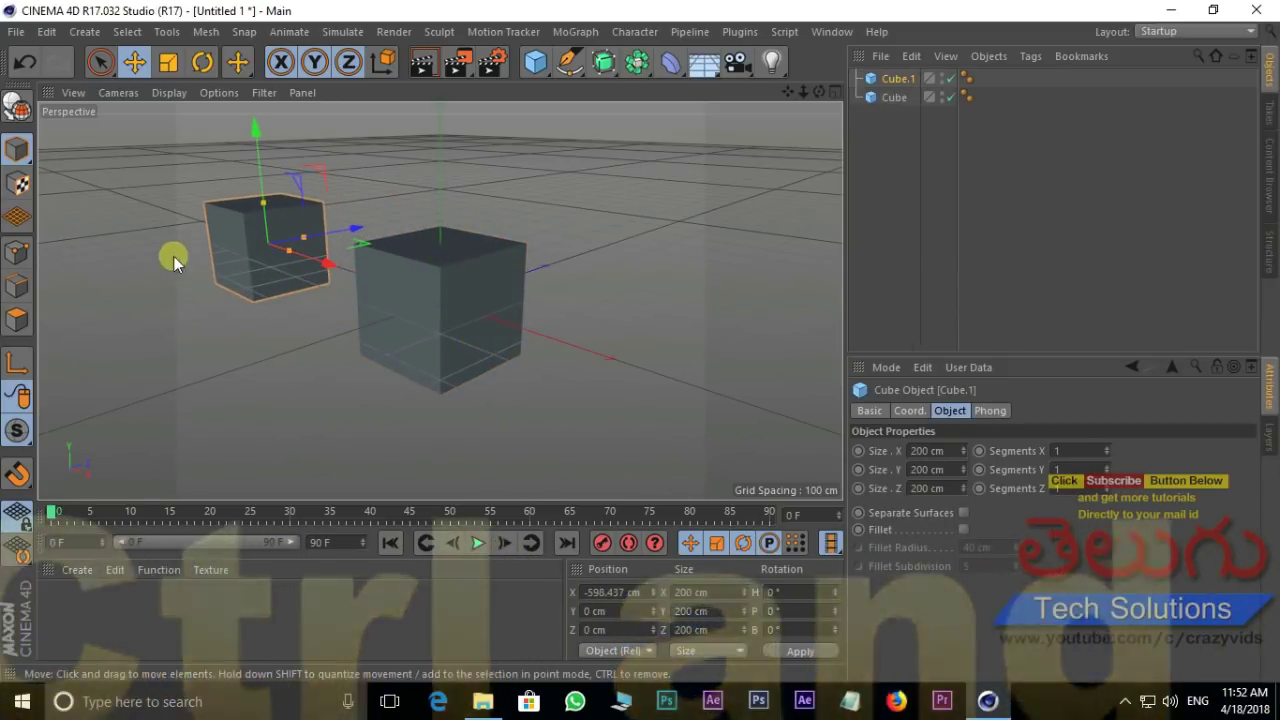
scroll(274, 377, "down", 2)
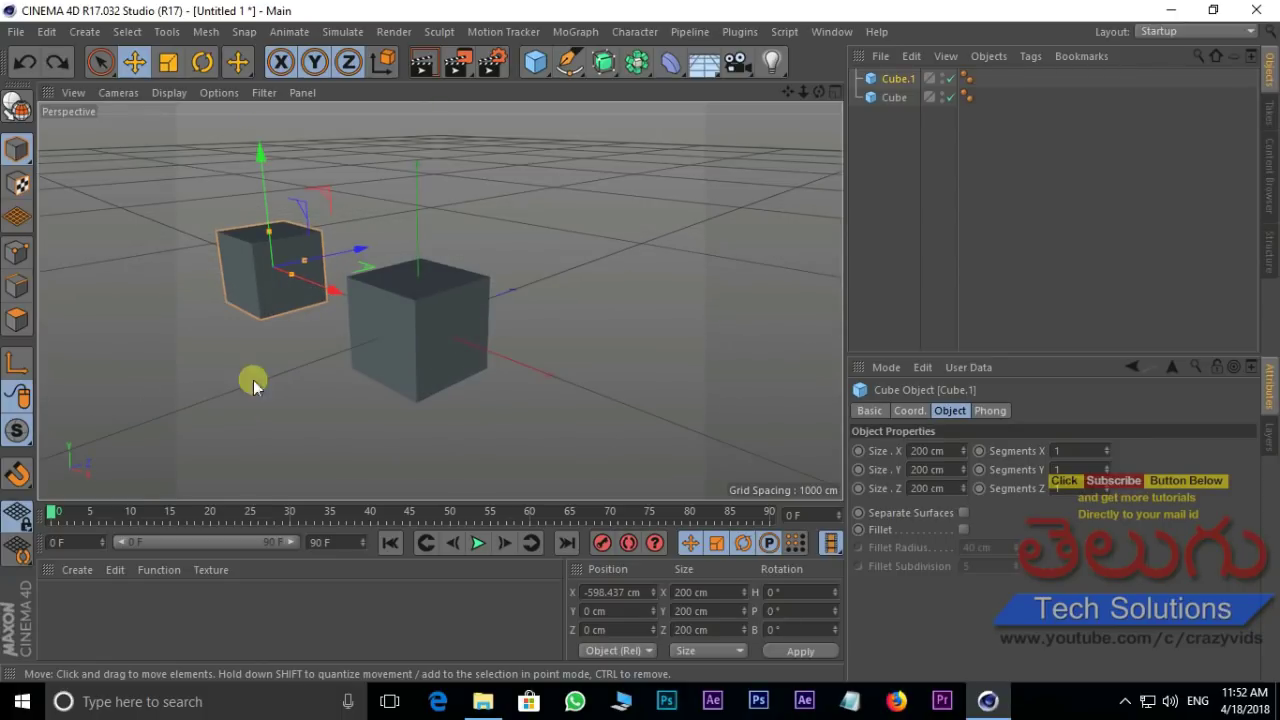
left_click(421, 332, "shift")
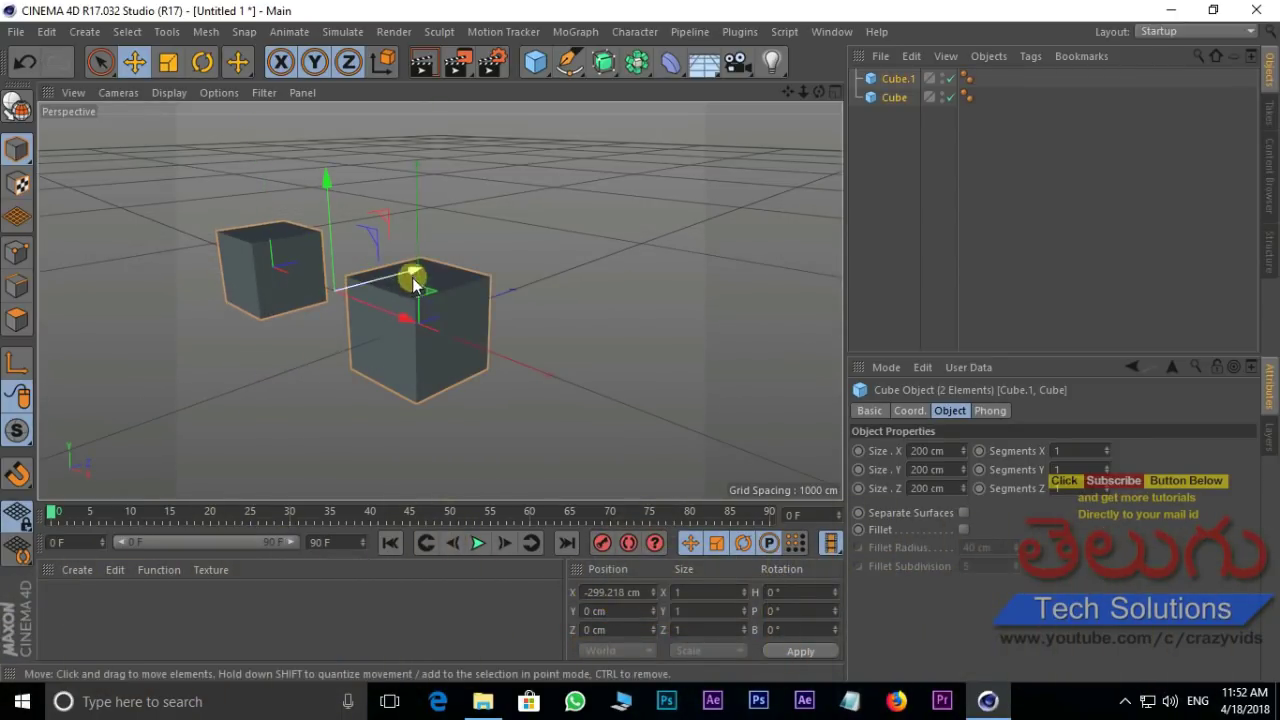
left_click_drag(411, 270, 511, 229, "ctrl")
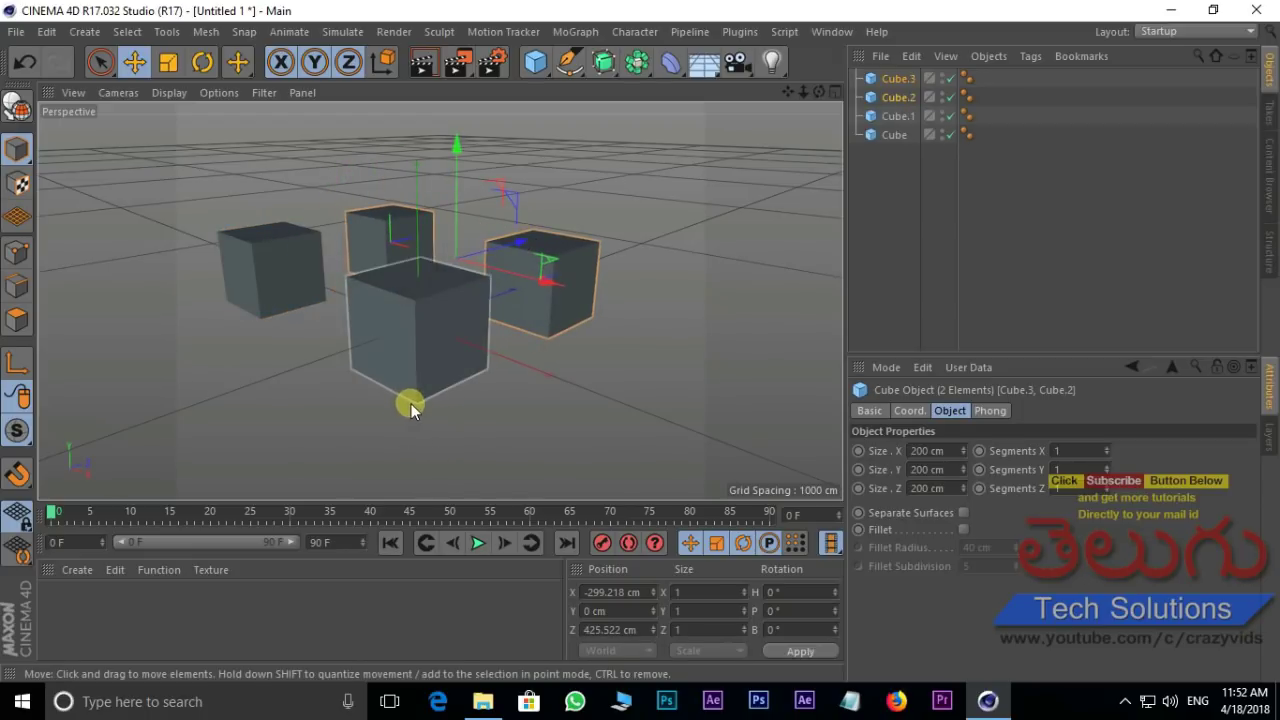
left_click(100, 63)
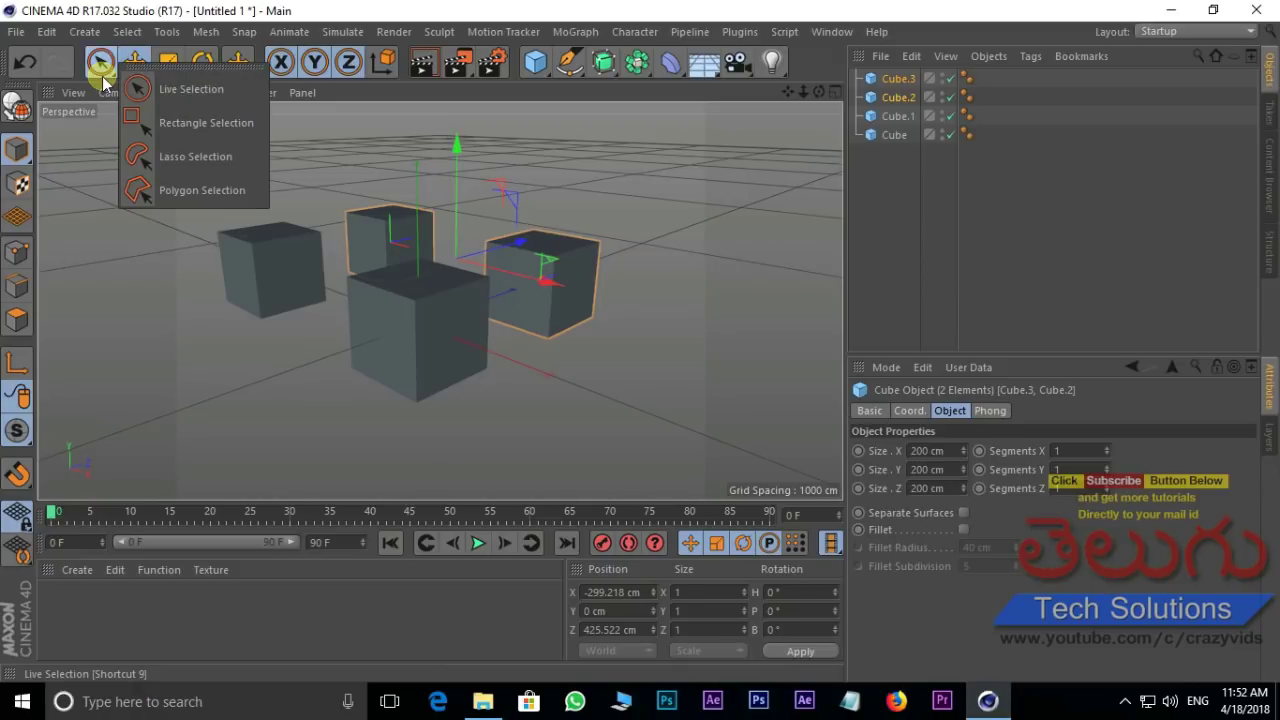
- Use Rectangle Selection to box the left, front and right cubes together
left_click(203, 126)
left_click_drag(341, 449, 578, 335)
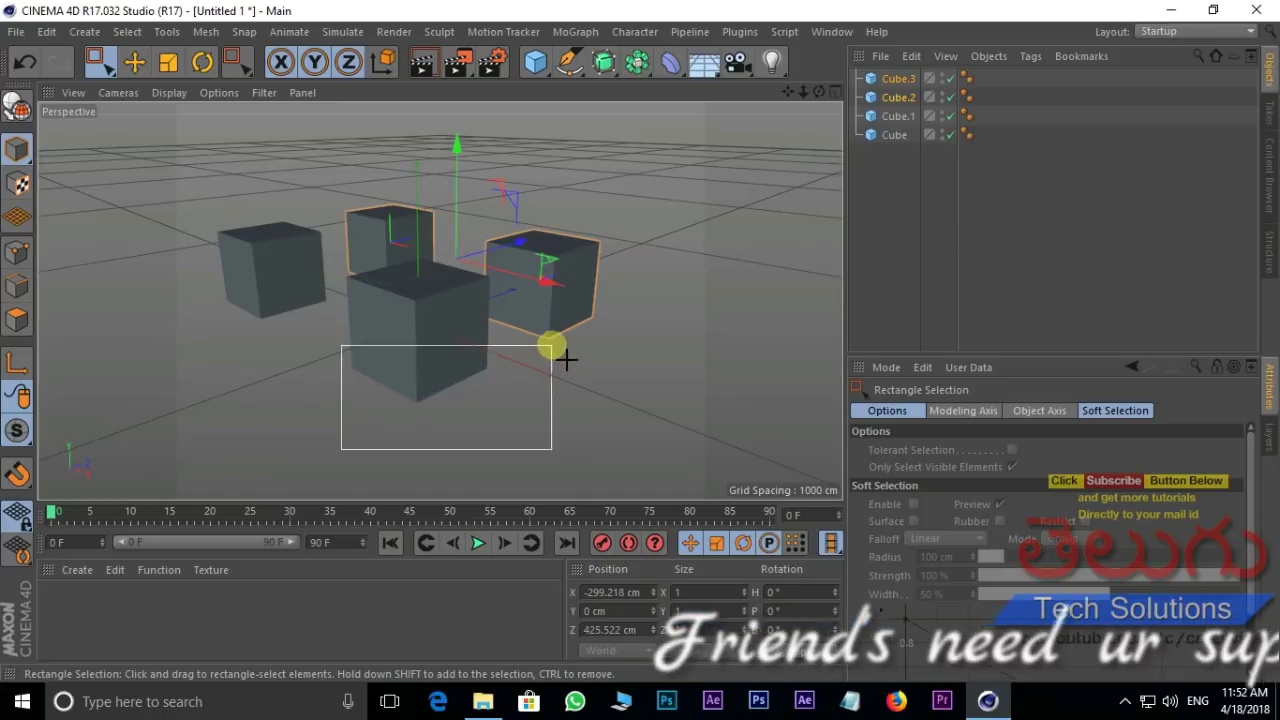
left_click_drag(592, 347, 614, 334)
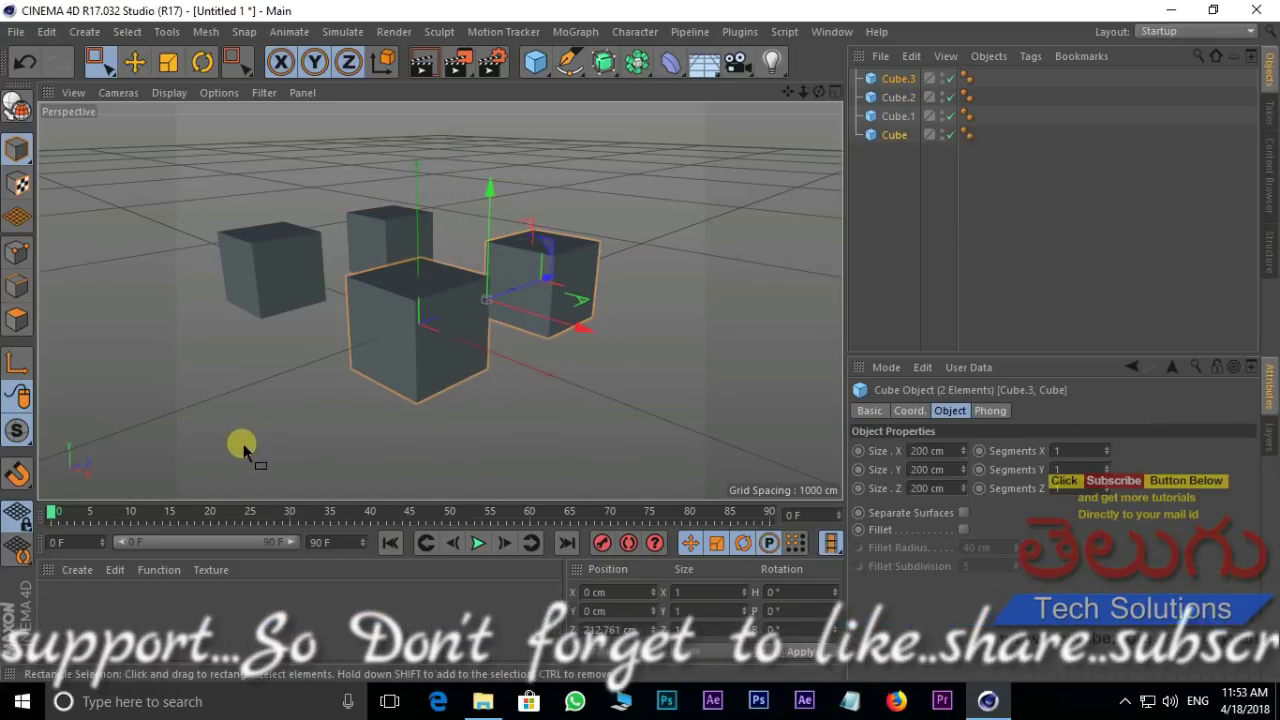
left_click_drag(265, 446, 758, 316)
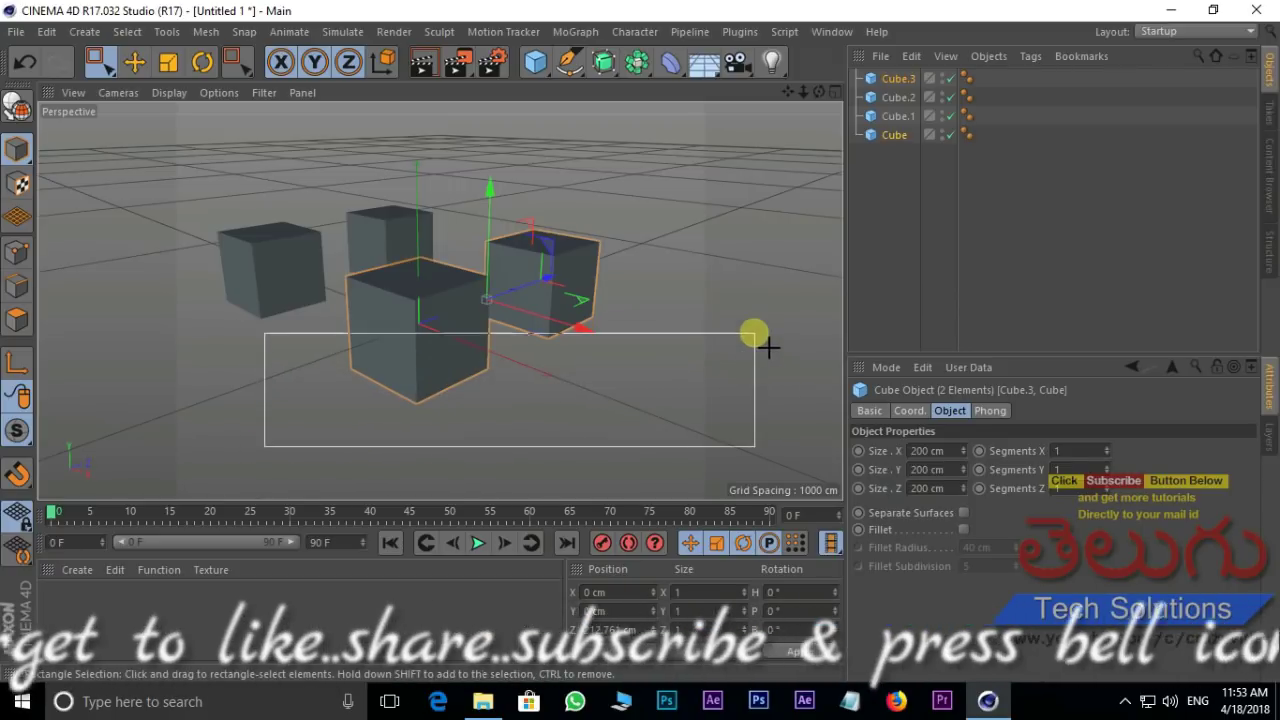
left_click_drag(758, 316, 757, 318)
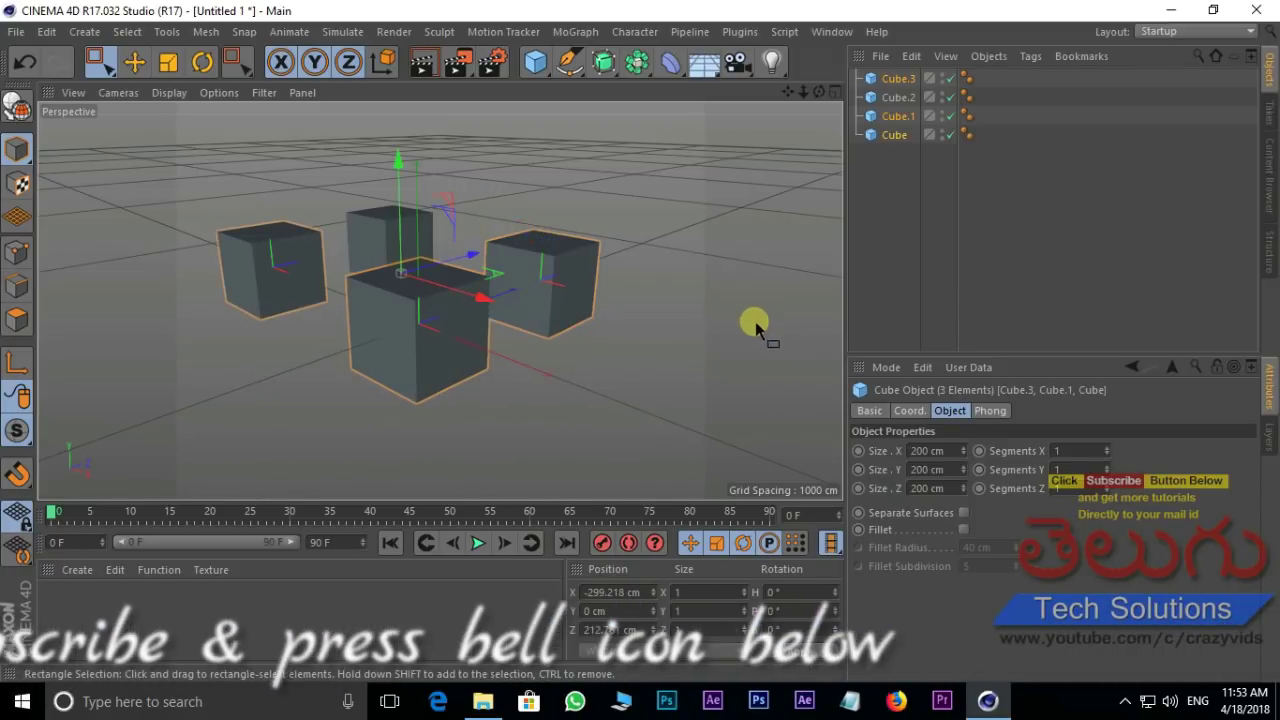
mouse_move(398, 357)
left_mouse_down("alt")
mouse_move(322, 386)
mouse_move(347, 410)
left_mouse_up("alt")
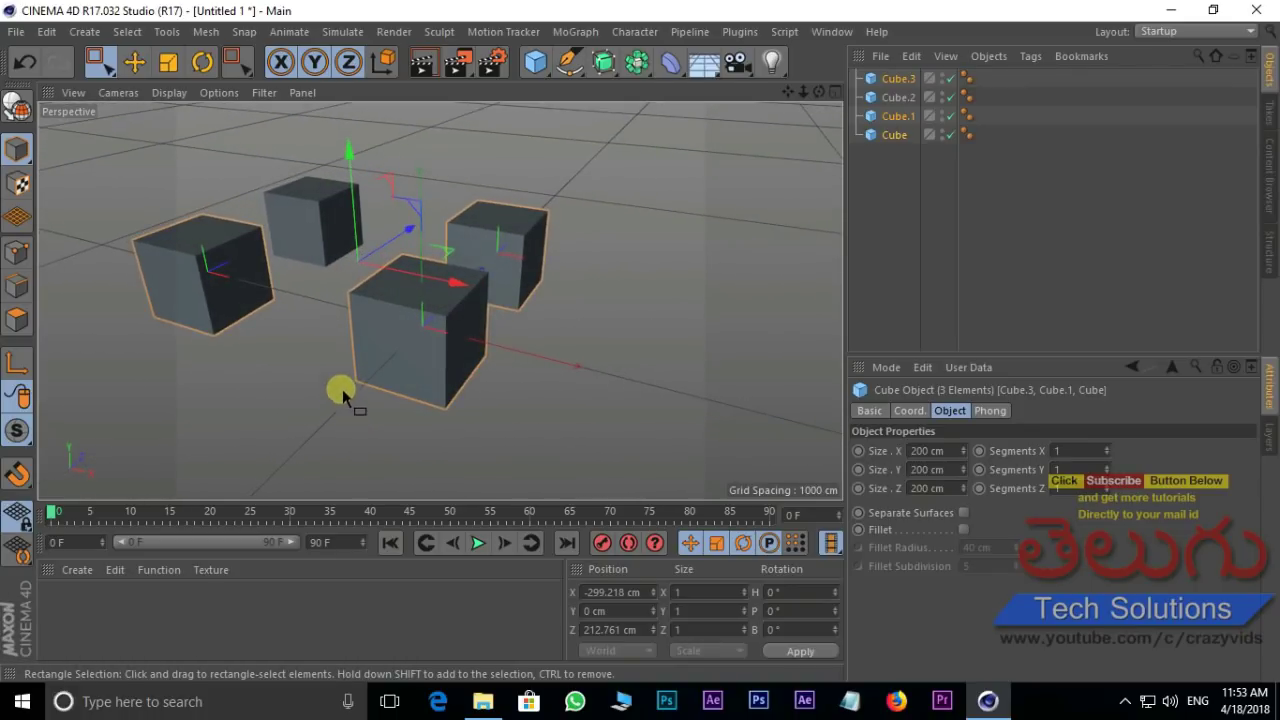
- Use Lasso Selection to outline three cubes, undoing the stray copy and move
left_click_drag(102, 62, 178, 160)
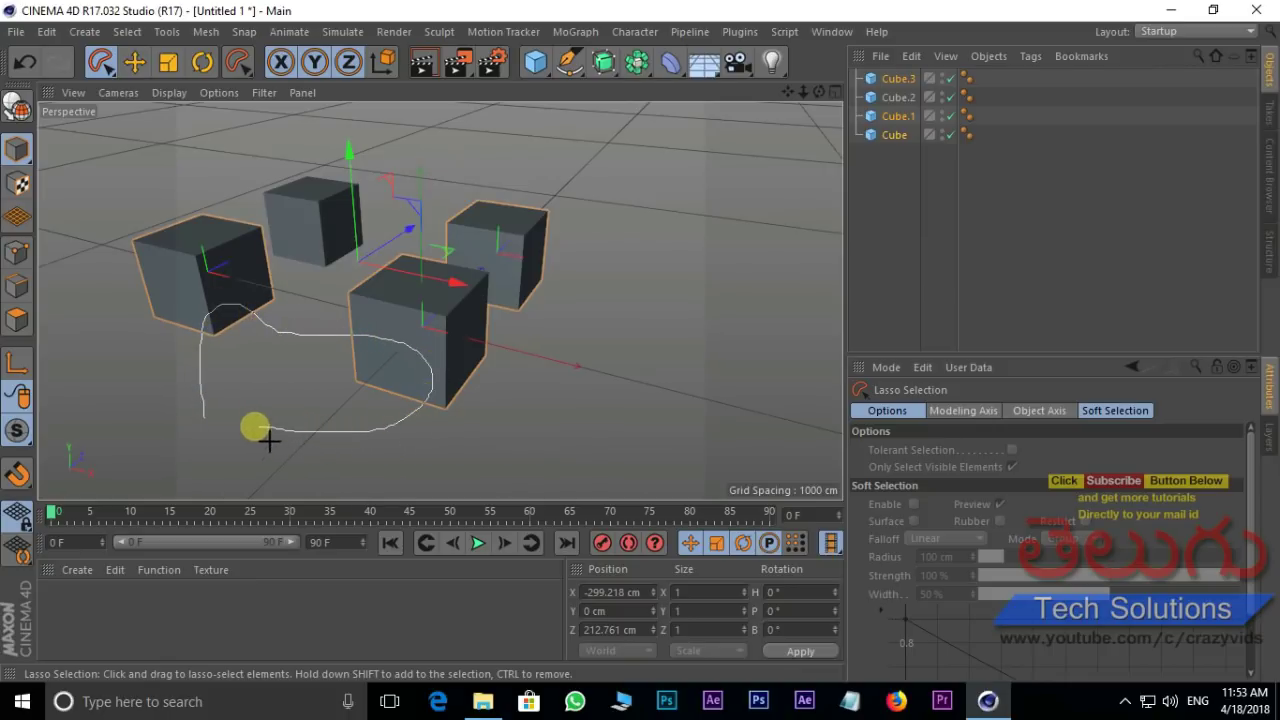
left_click_drag(220, 435, 232, 432)
mouse_move(380, 370)
left_mouse_down()
mouse_move(397, 325)
mouse_move(557, 366)
mouse_move(728, 380)
mouse_move(651, 340)
mouse_move(660, 350)
left_mouse_up()
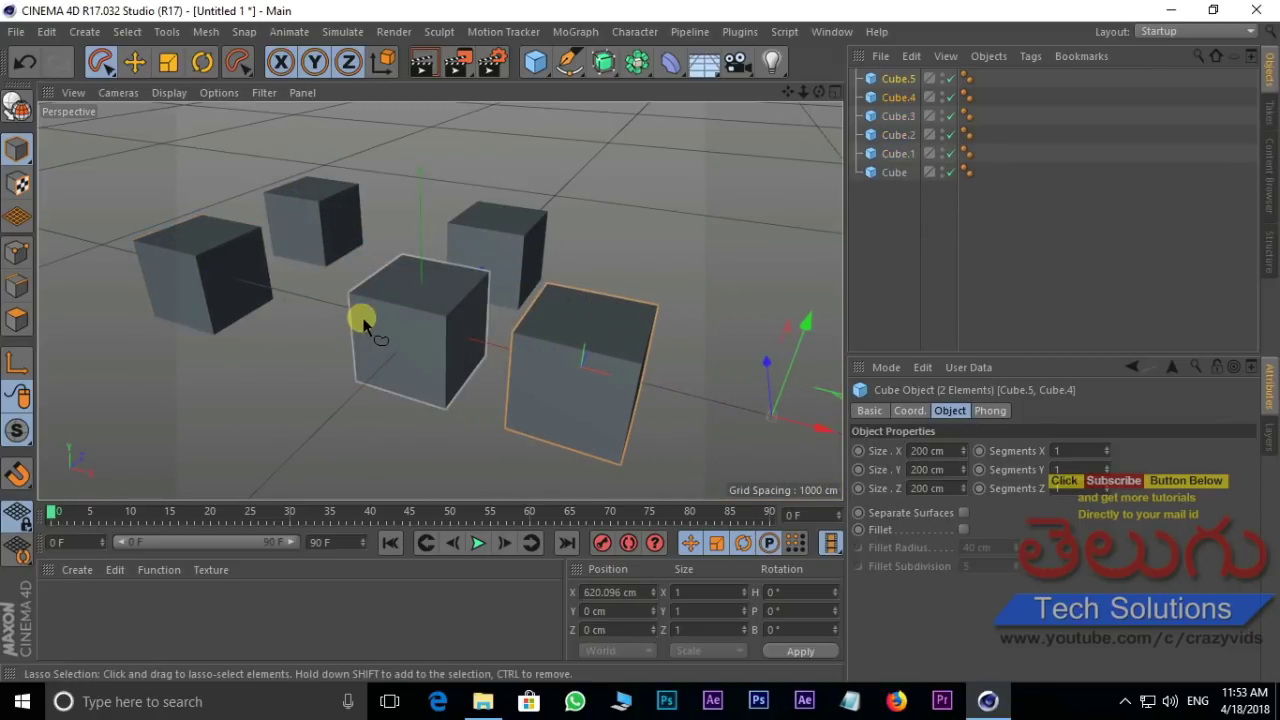
key("ctrl+z")
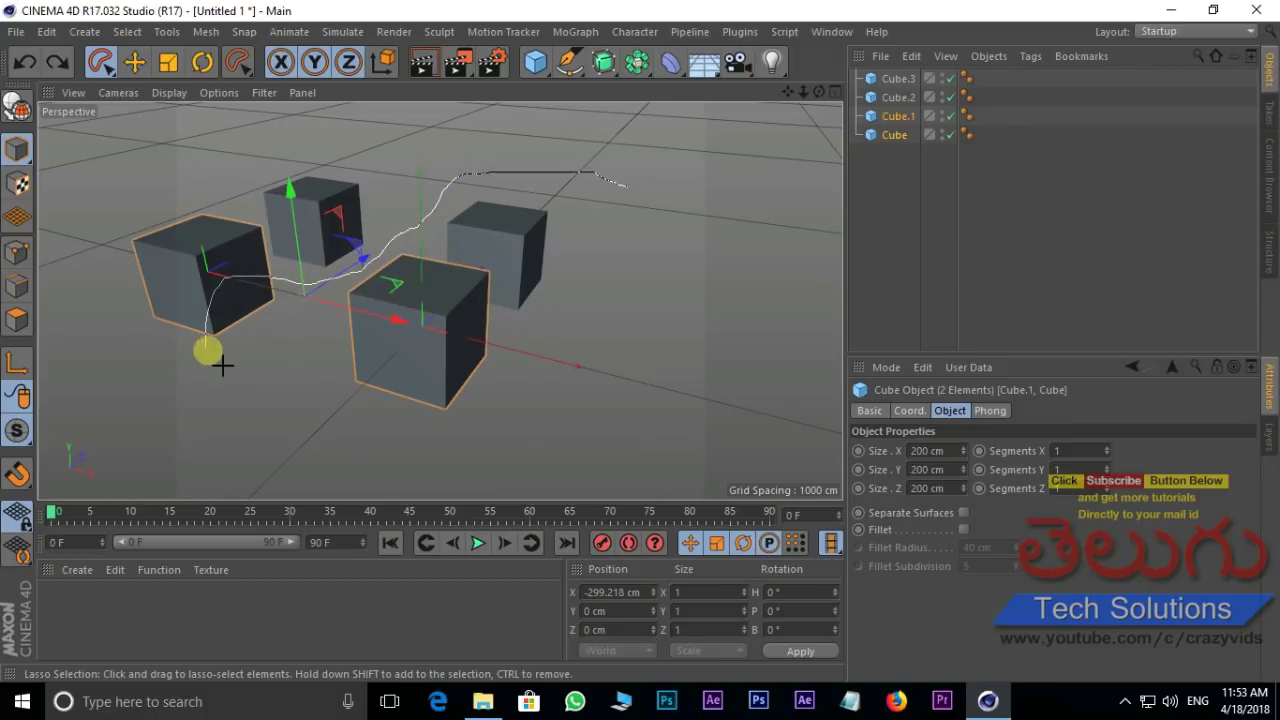
left_click_drag(645, 190, 590, 398)
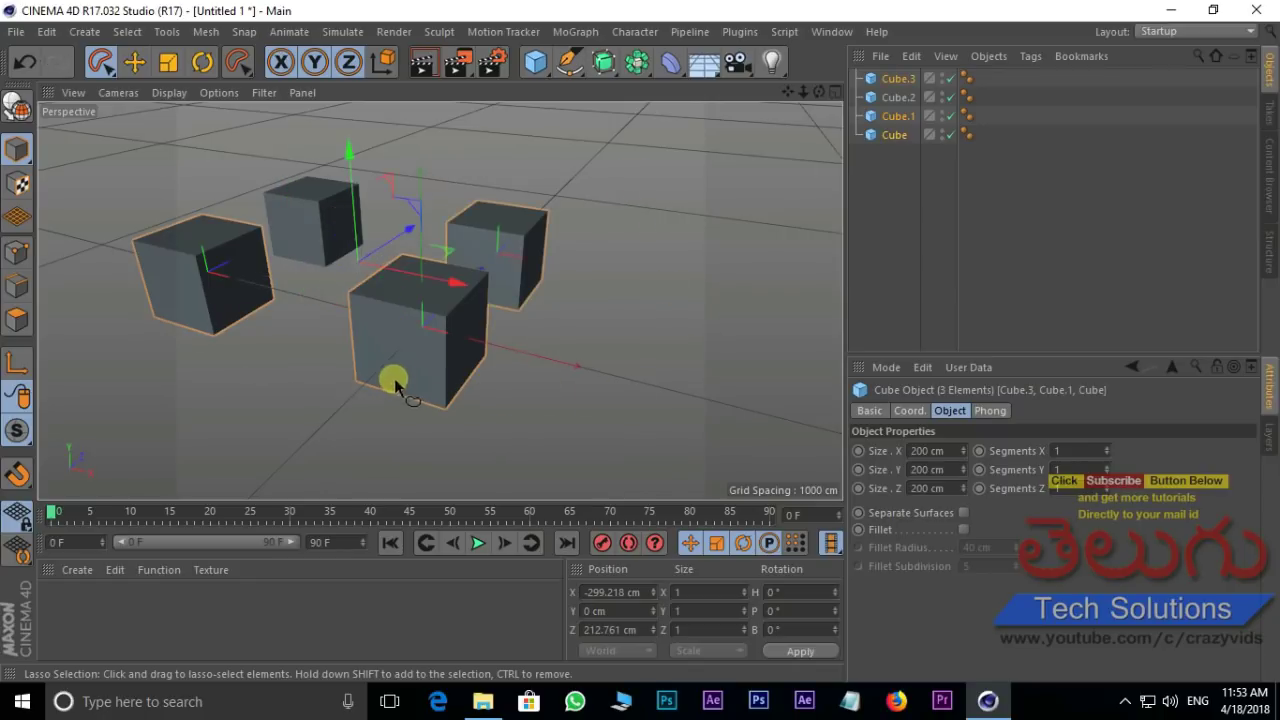
left_click_drag(457, 285, 623, 343)
key("ctrl+z")
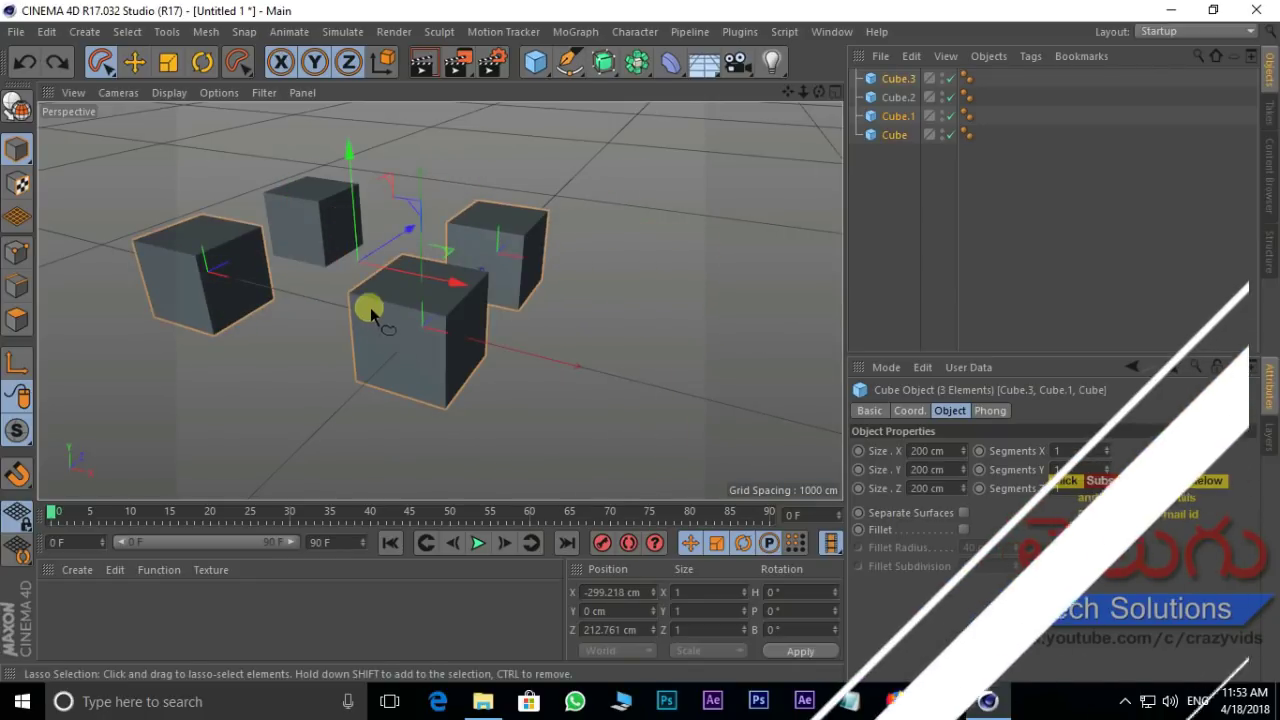
left_click(106, 68)
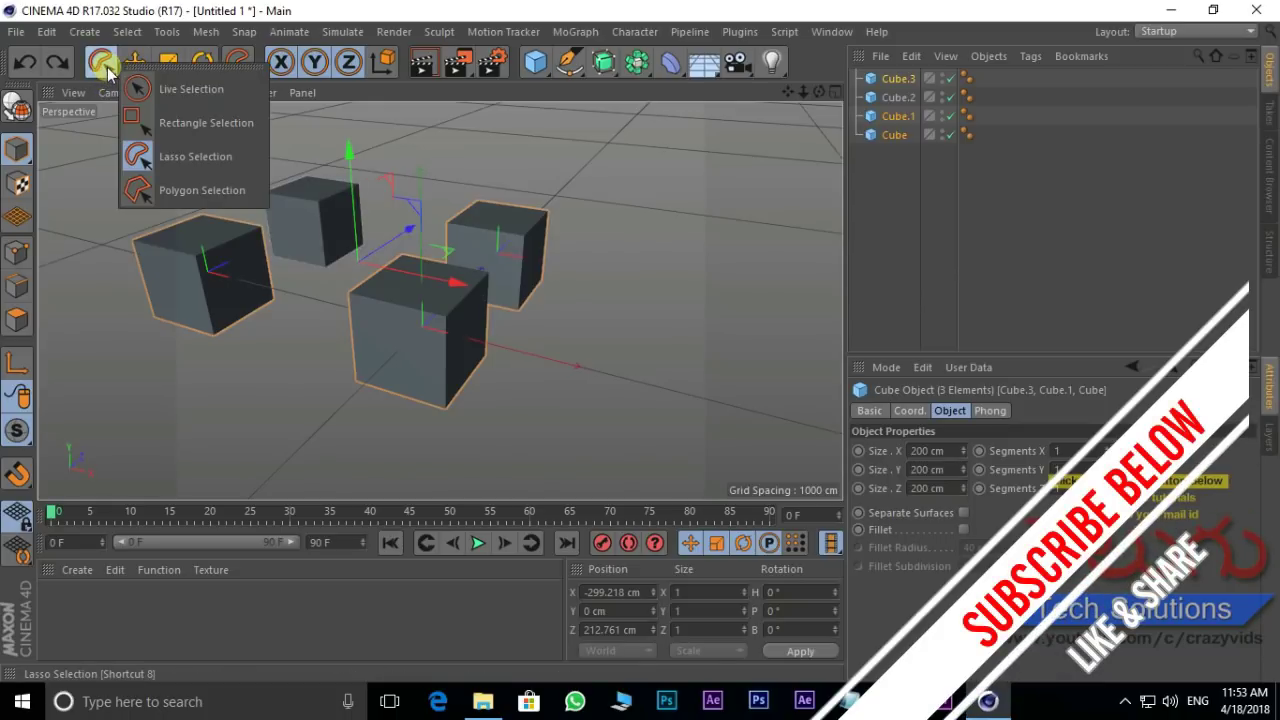
- Switch to Polygon Selection and outline the stacked pair of cubes
left_click(223, 196)
left_click_drag(331, 337, 403, 371, "alt")
left_click(266, 377)
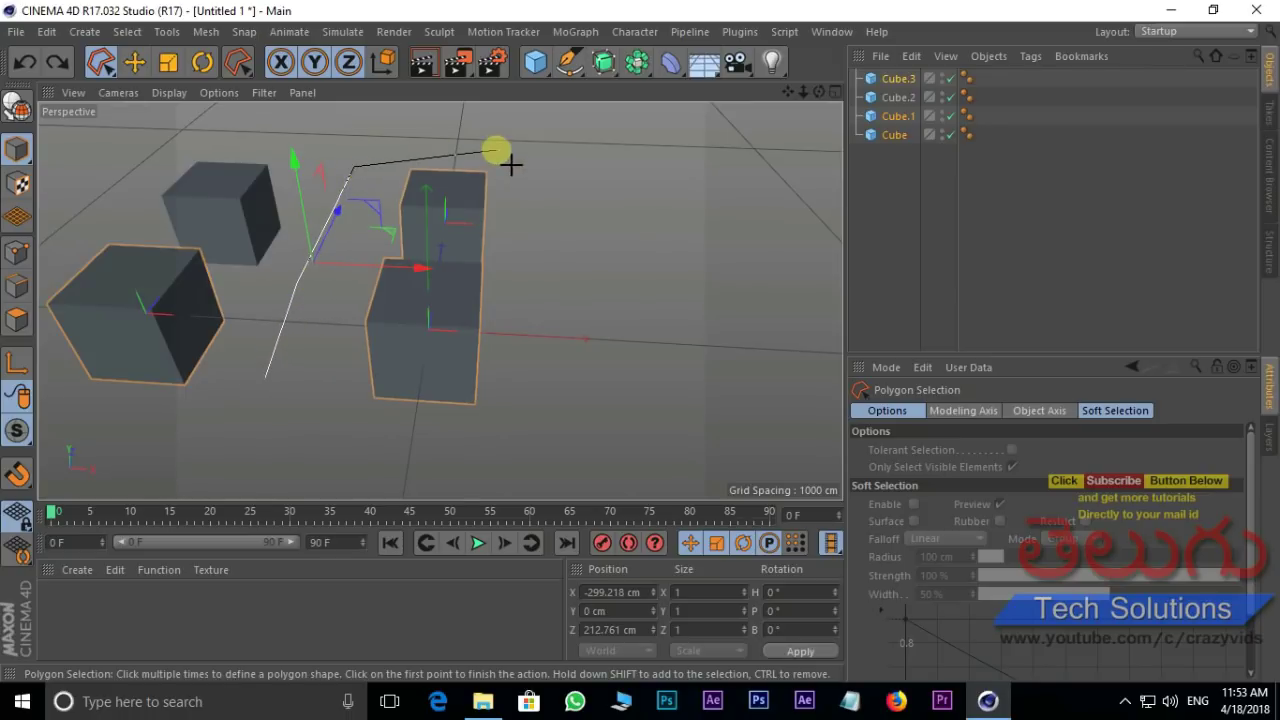
left_click(265, 377)
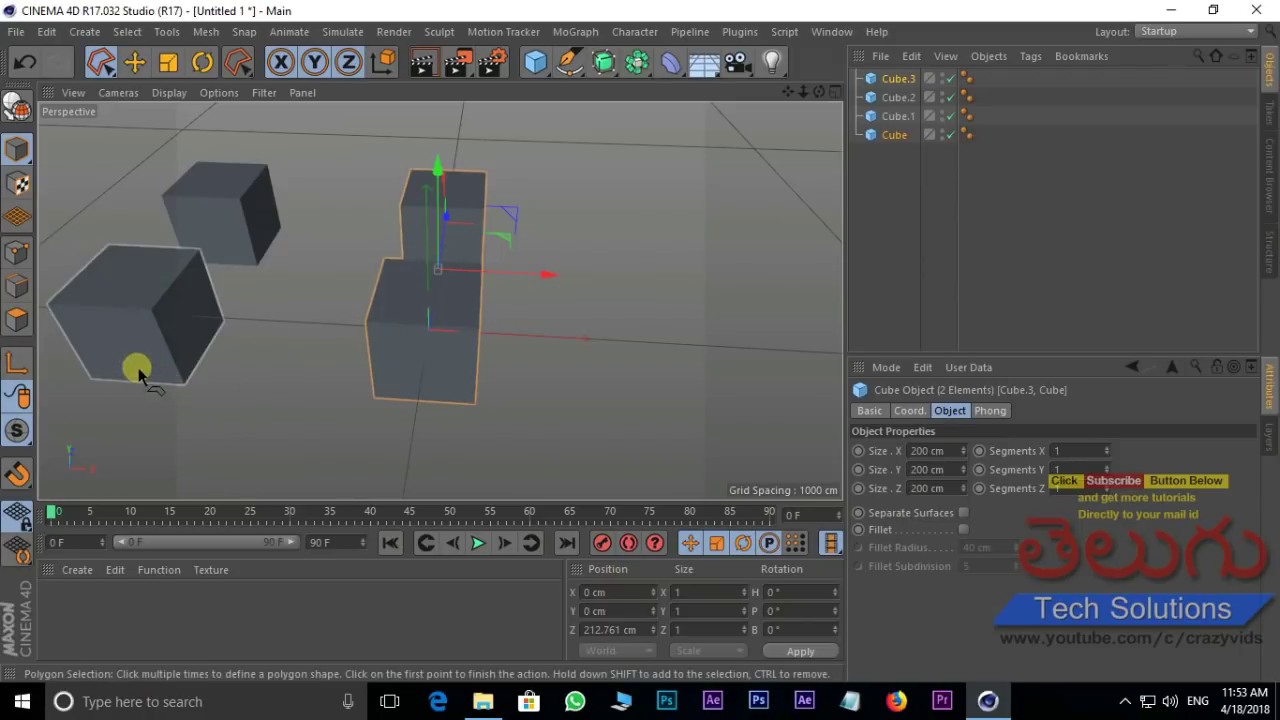
- Outline the two left cubes and Ctrl-drag copies along X, creating Cube.4 and Cube.5
left_click(110, 338)
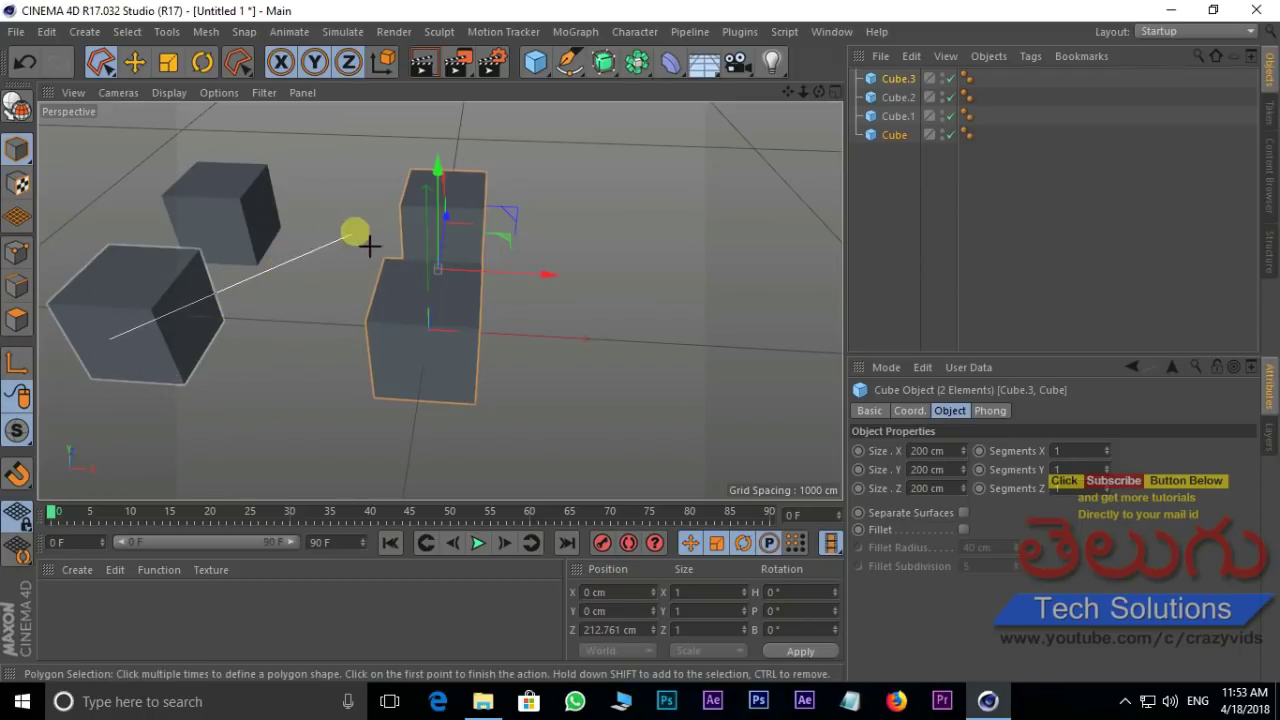
left_click(283, 421)
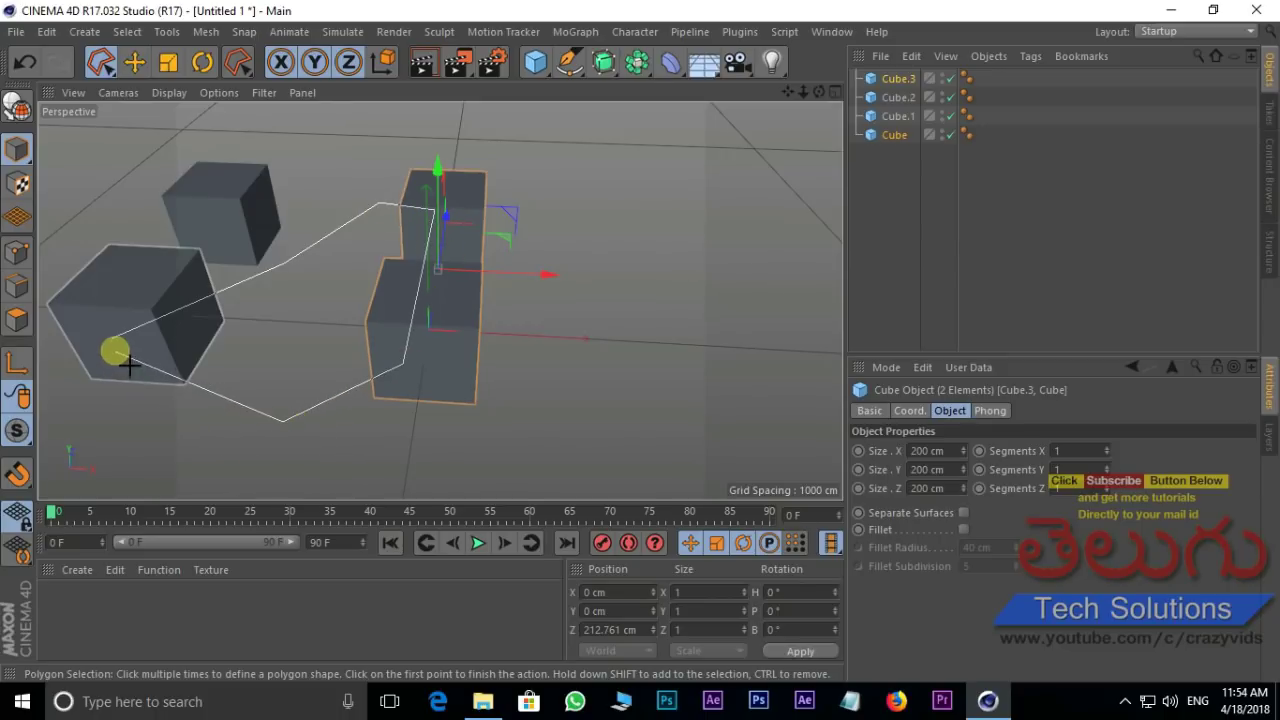
left_click(111, 345)
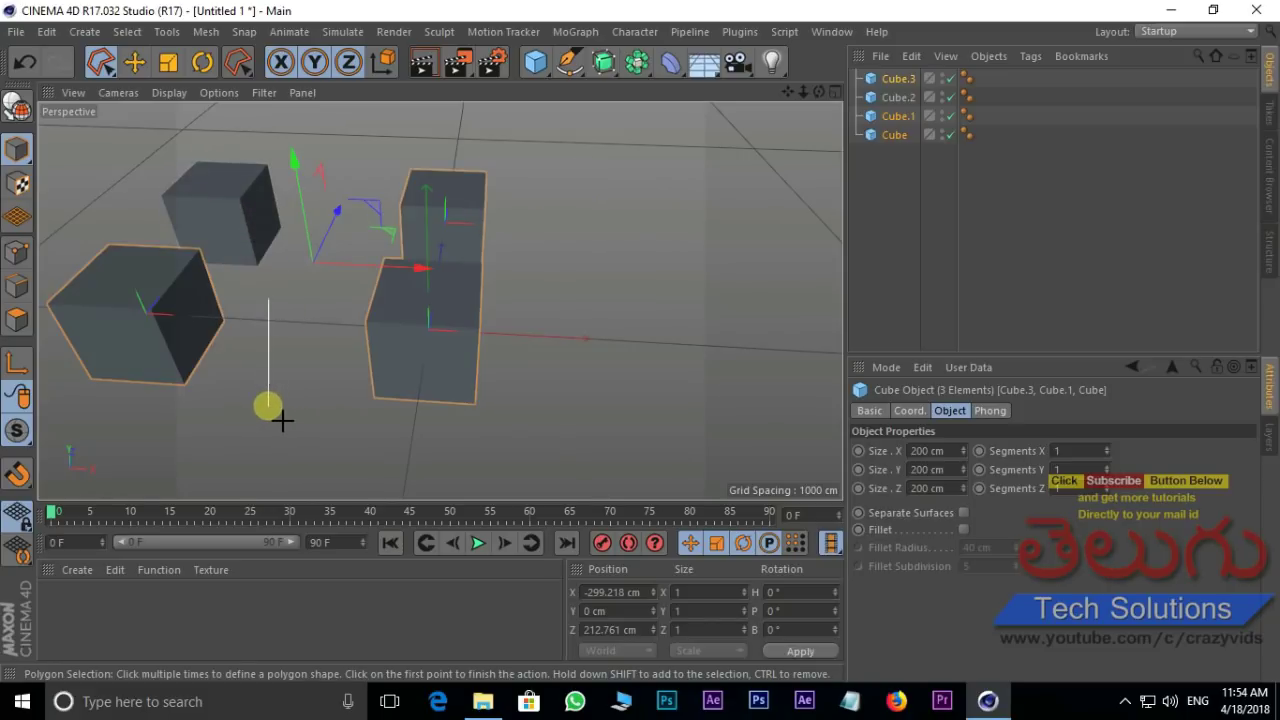
left_click(140, 312)
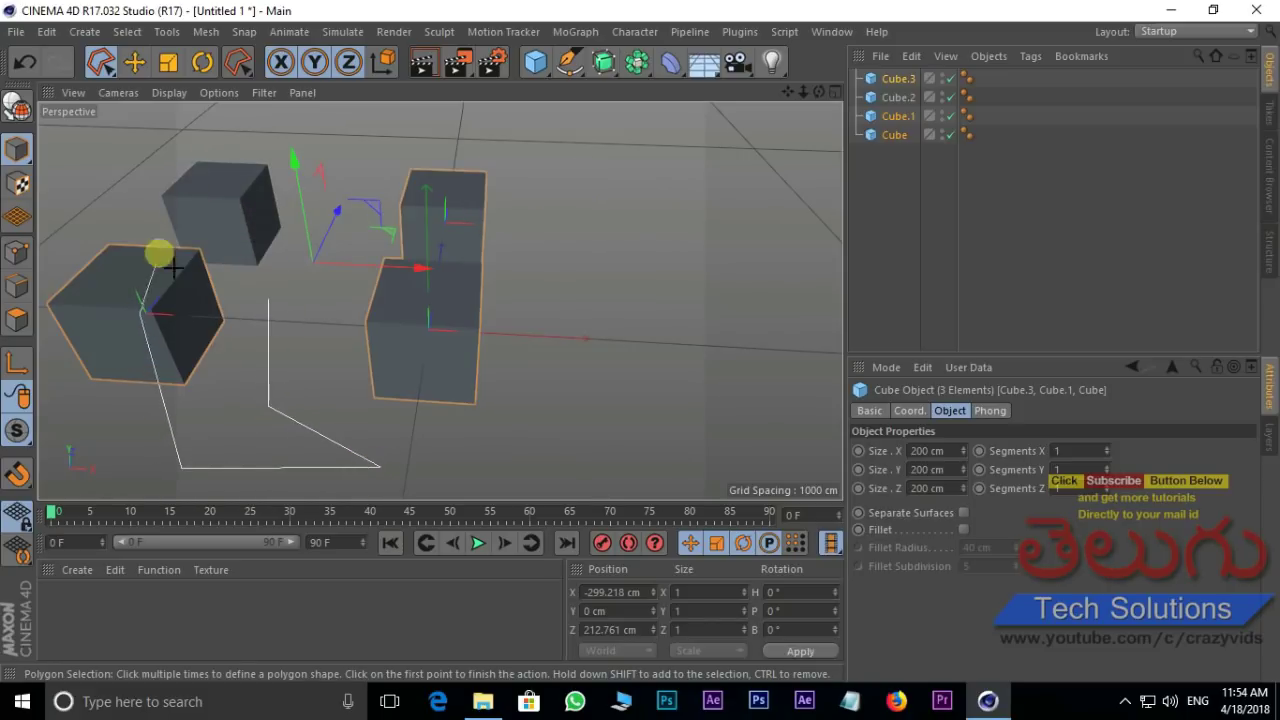
left_click(270, 306)
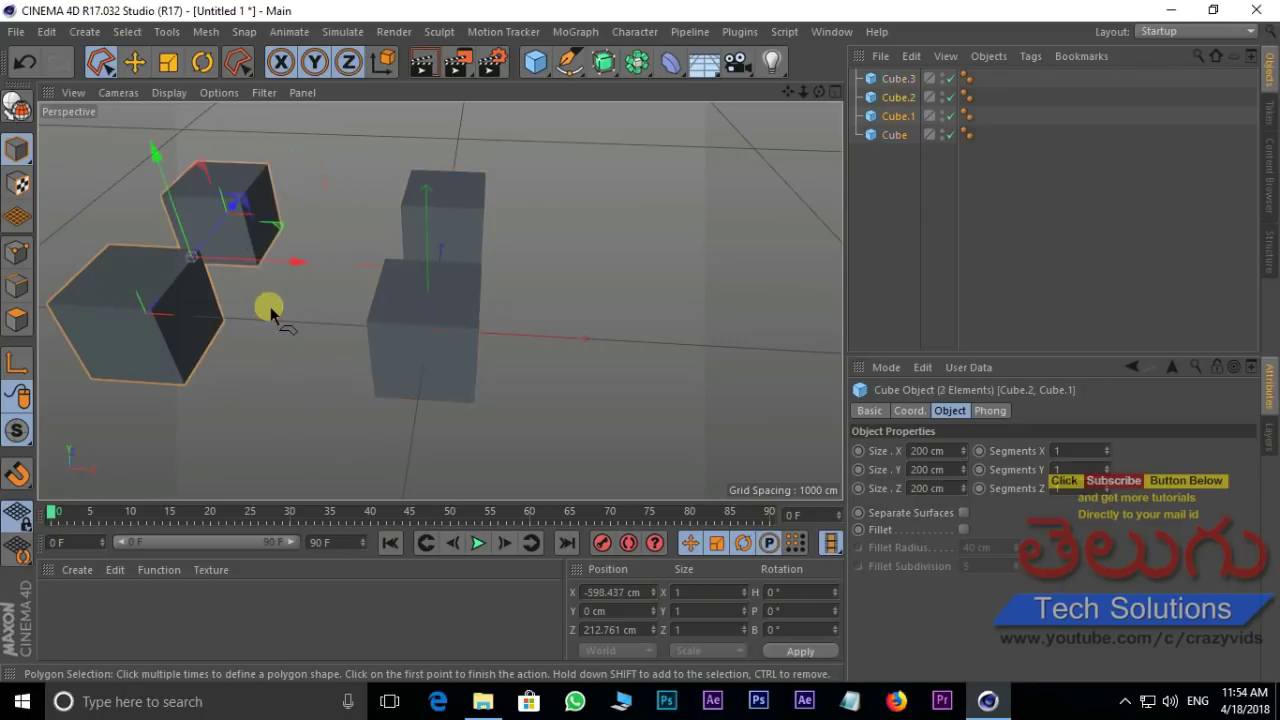
left_click_drag(293, 271, 737, 284, "ctrl")
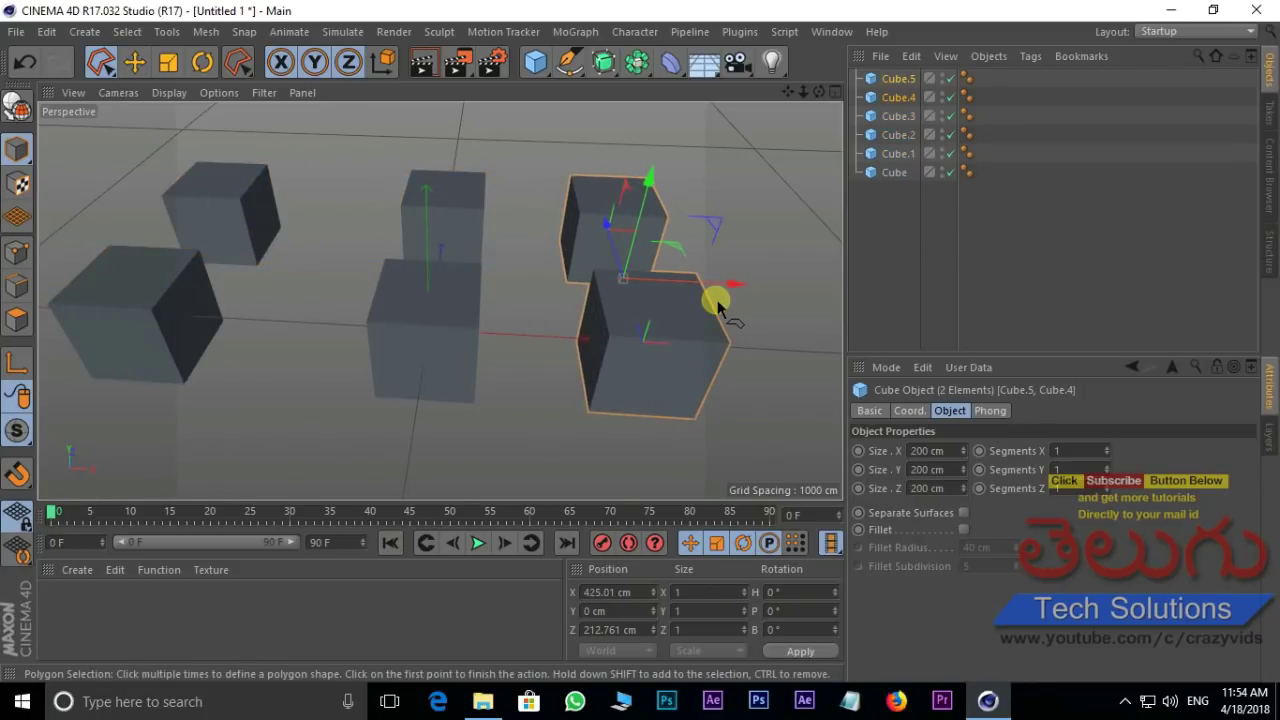
left_click(101, 61)
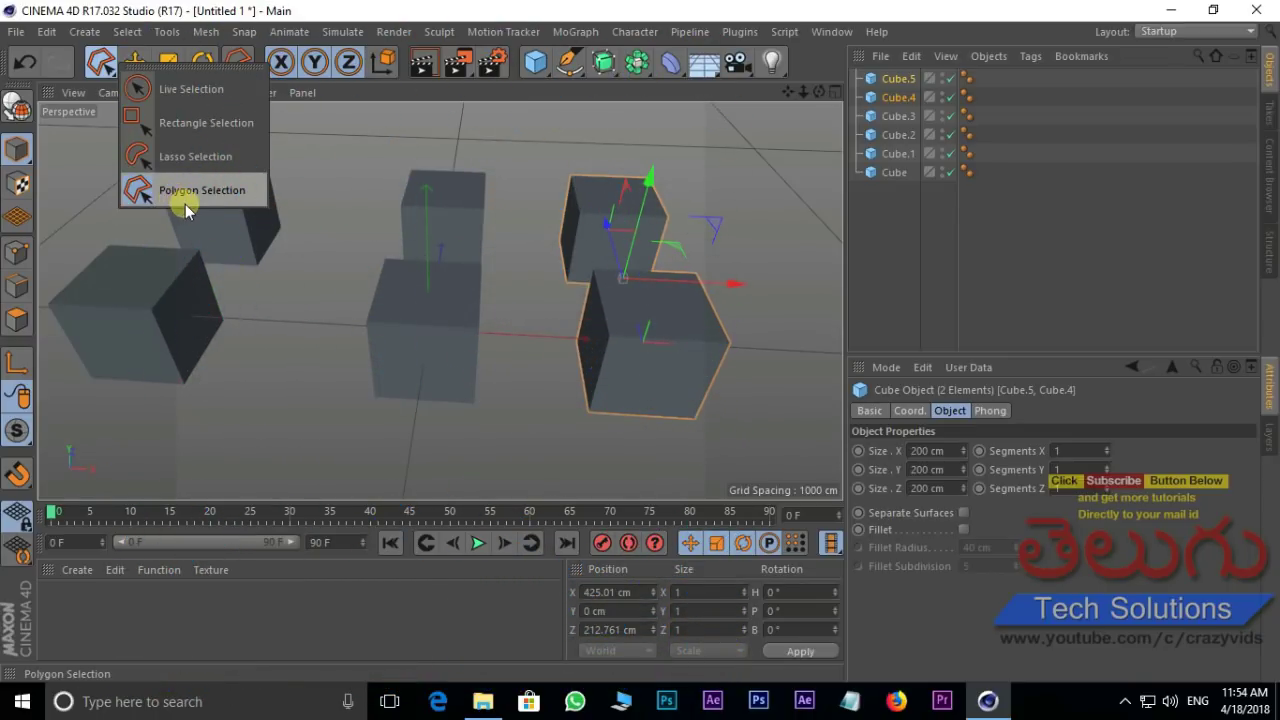
- Box-select all six cubes with Rectangle Selection and delete them
left_click(545, 72)
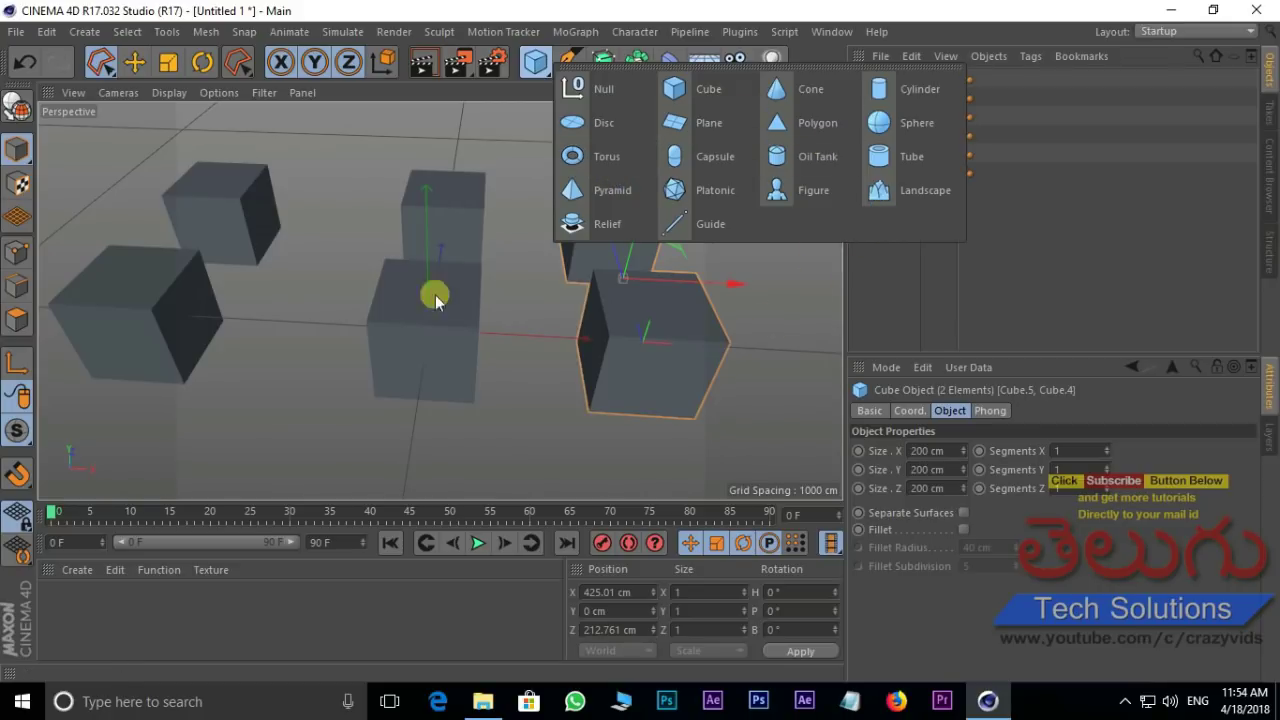
left_click(102, 64)
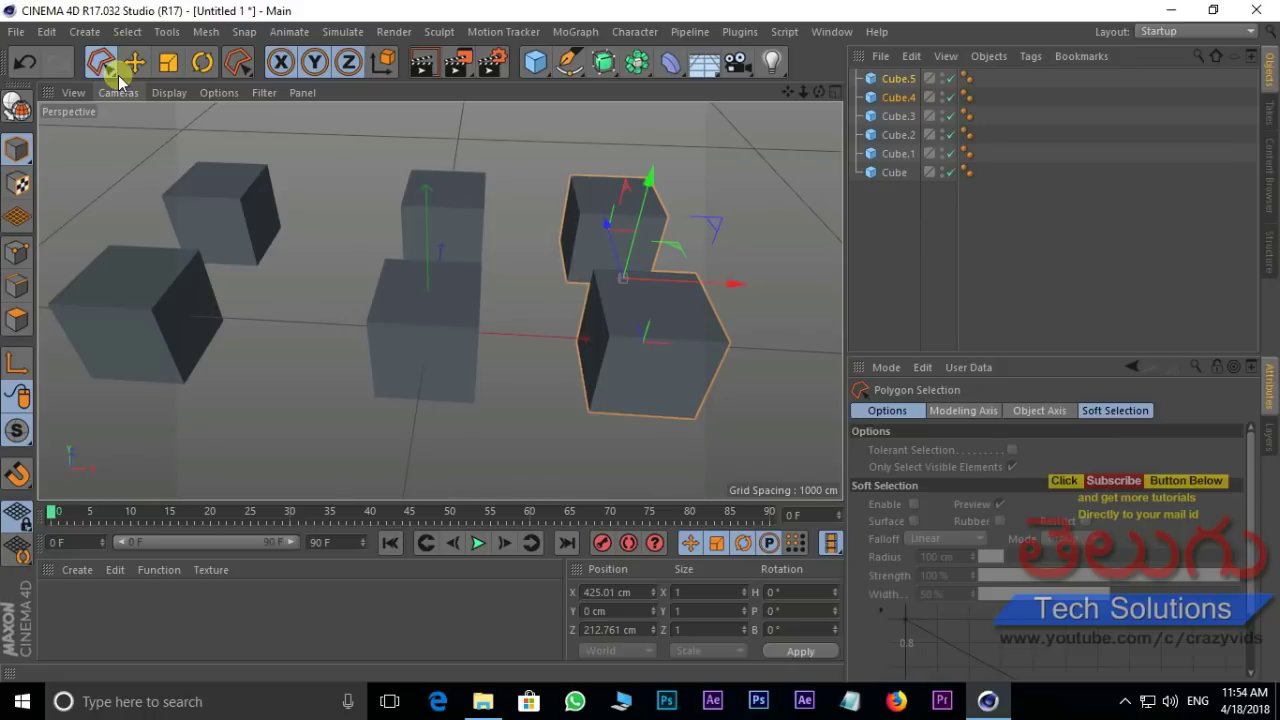
left_click(100, 64)
left_click(171, 123)
mouse_move(60, 148)
left_mouse_down()
mouse_move(277, 335)
mouse_move(686, 386)
mouse_move(688, 430)
left_mouse_up()
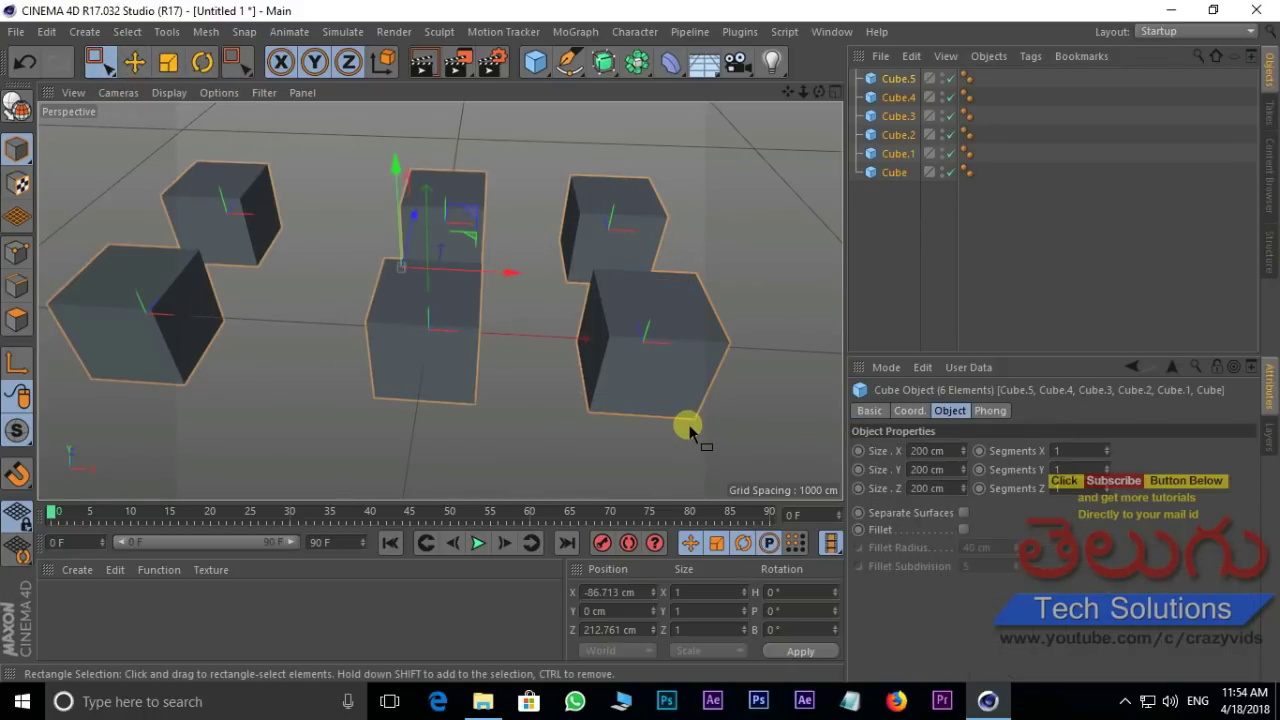
key("Delete")
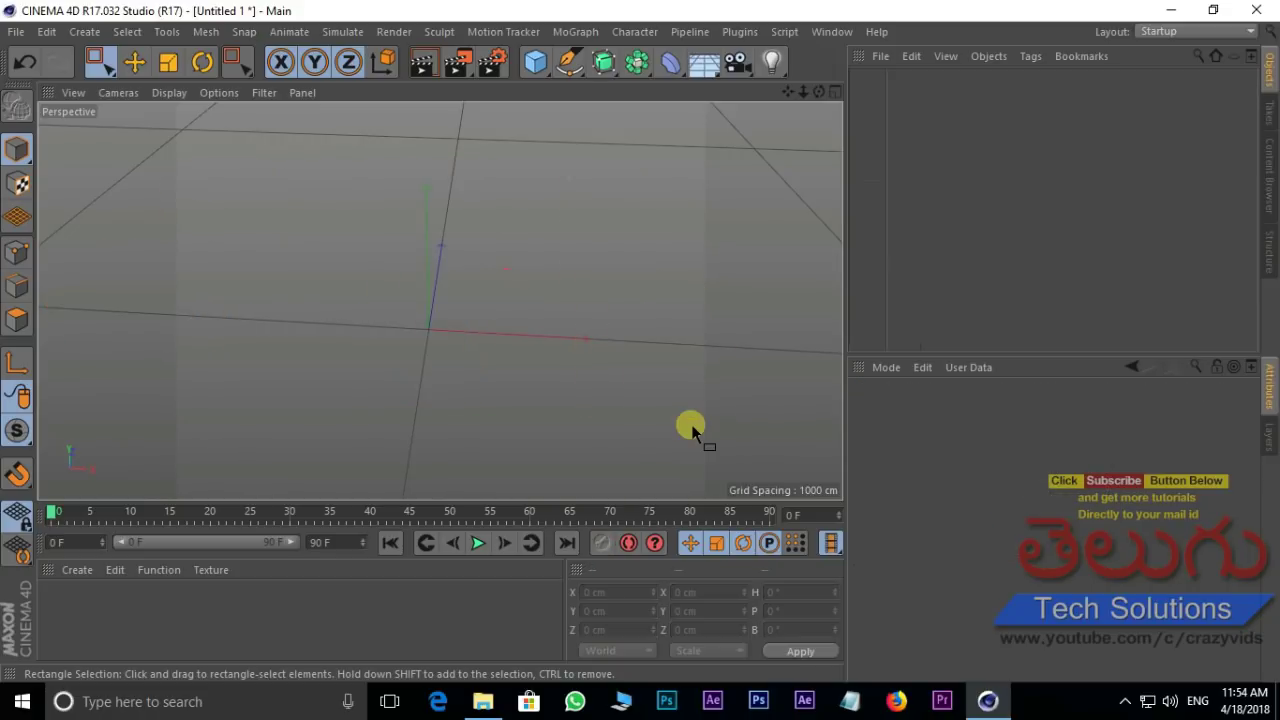
- Add a Null object from the primitives palette, then delete it
left_click(547, 75)
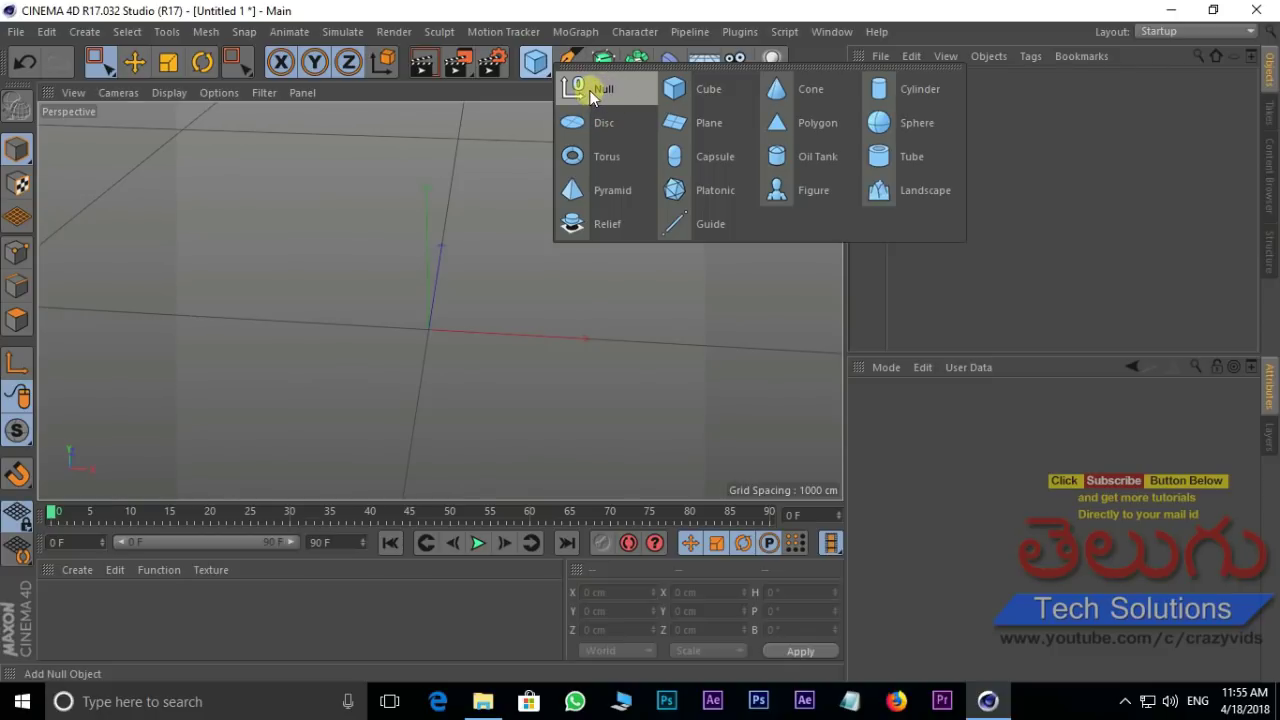
left_click(586, 95)
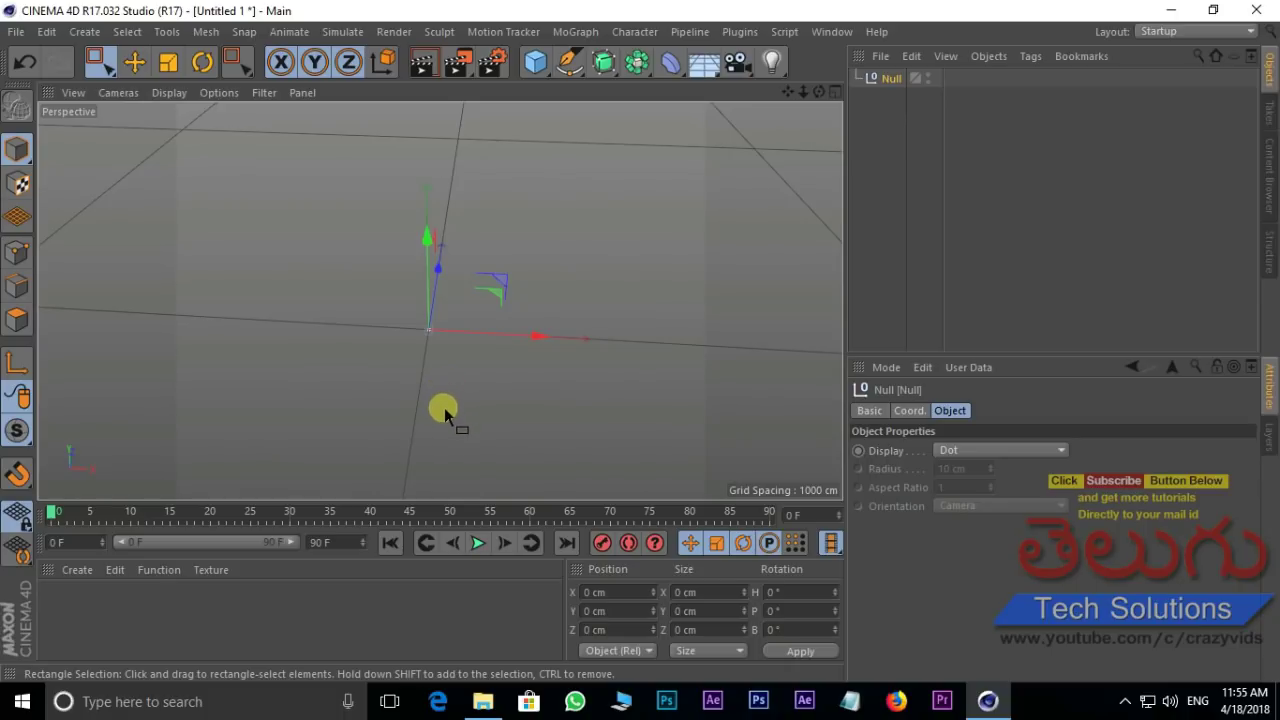
key("Delete")
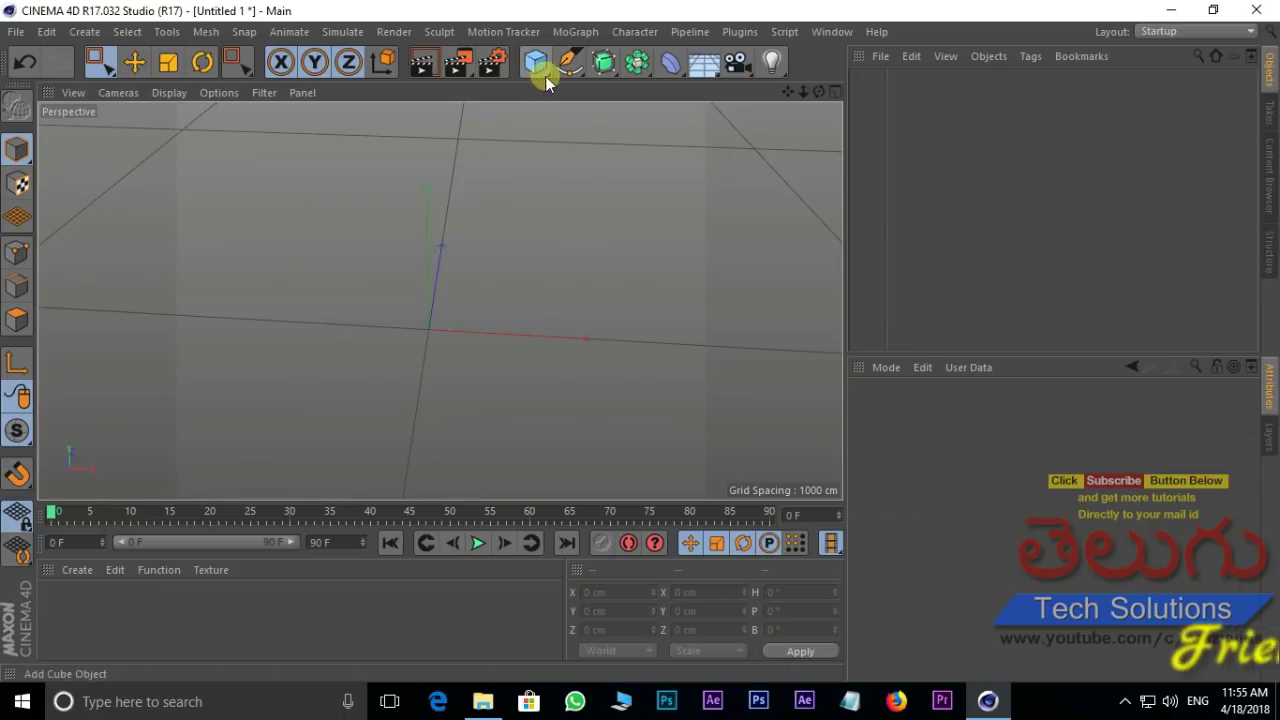
- Add a cube and set Size X, Y, Z to 306, 268 and 242 cm
left_click(547, 80)
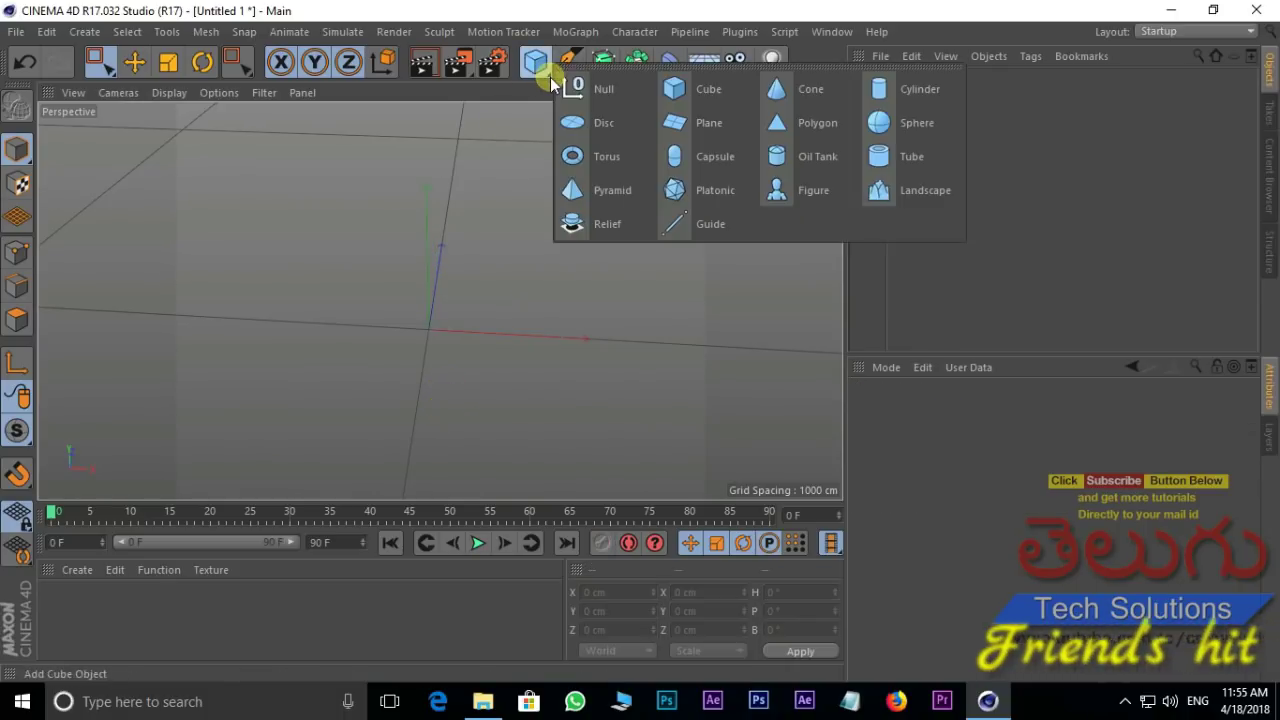
left_click(722, 98)
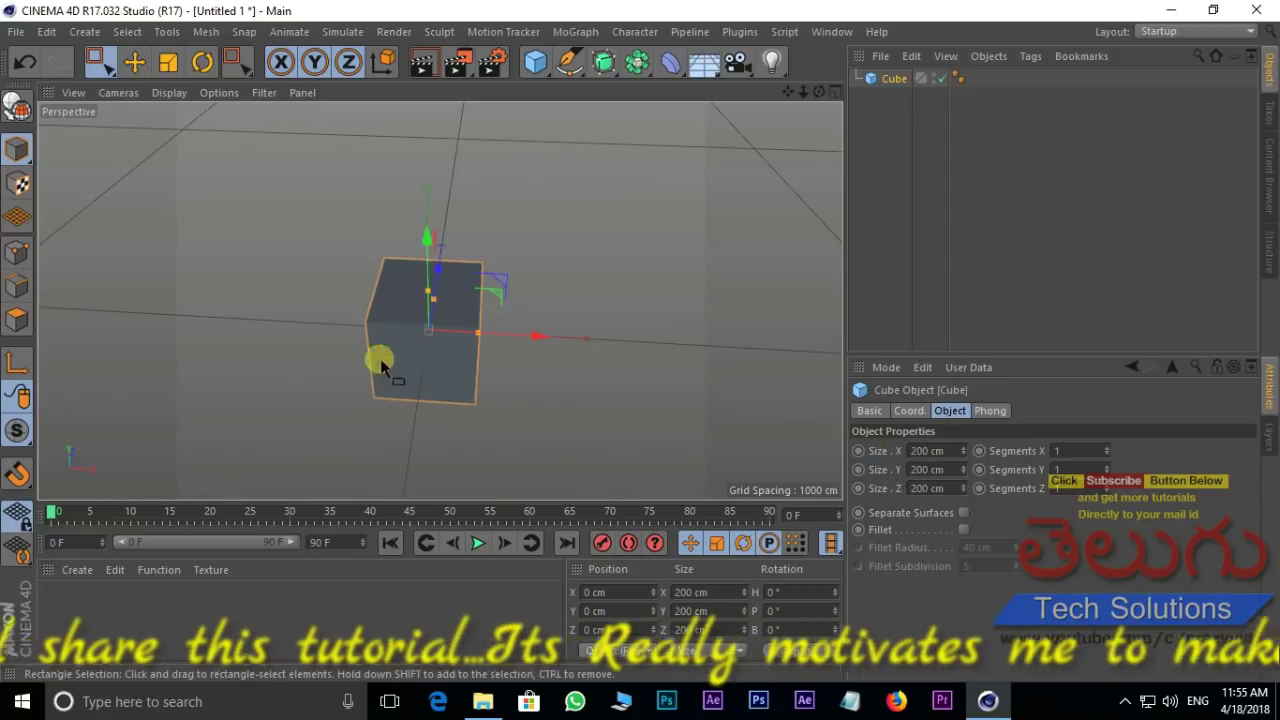
left_click_drag(963, 451, 962, 447)
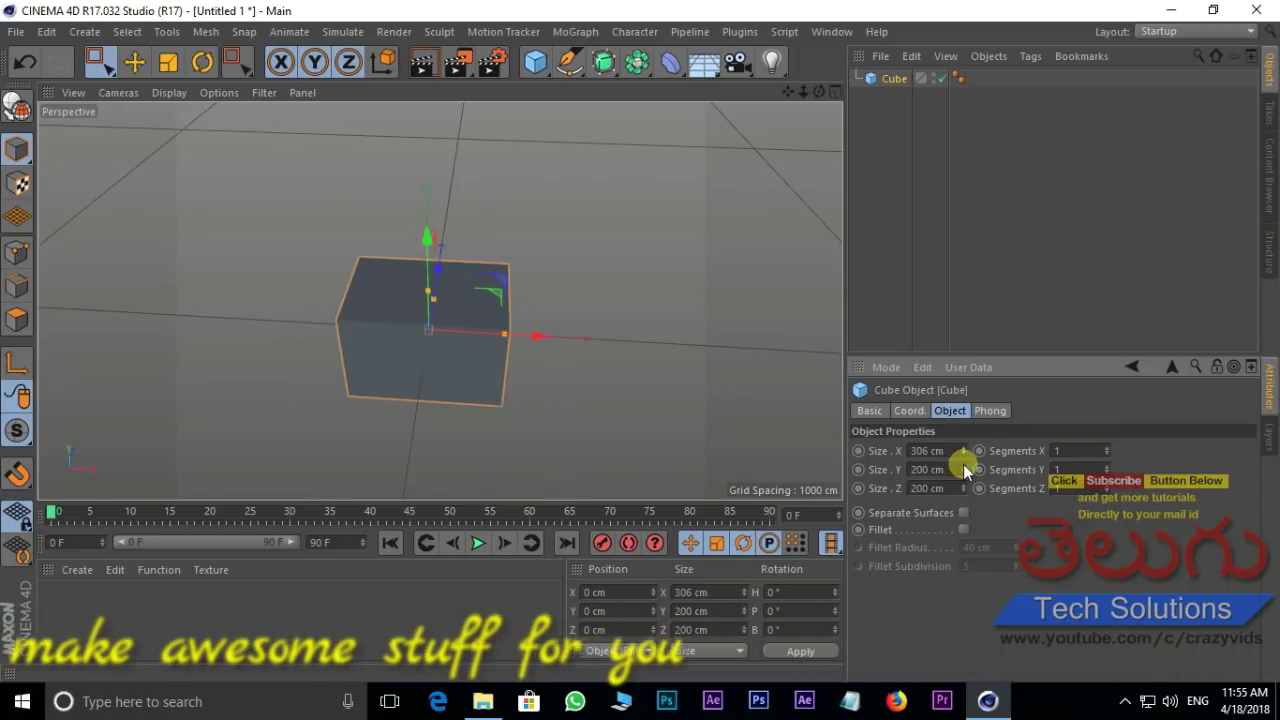
left_click_drag(958, 463, 965, 449)
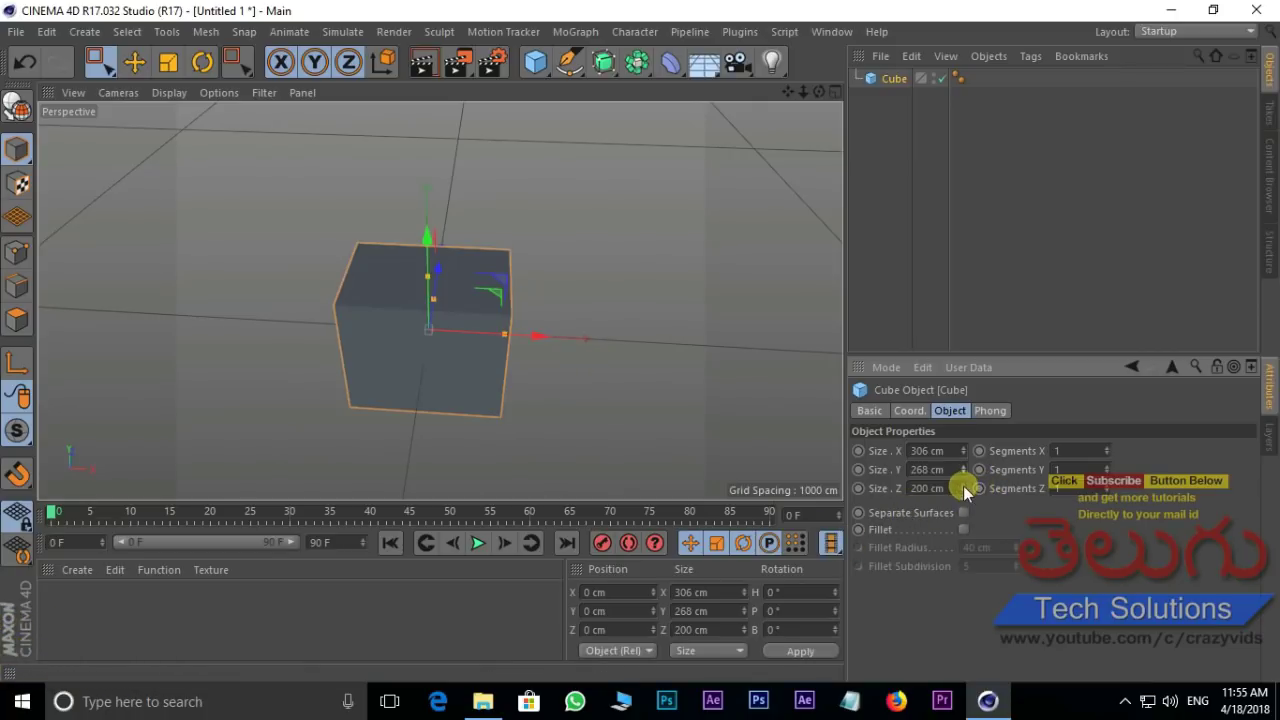
left_click_drag(965, 491, 963, 507)
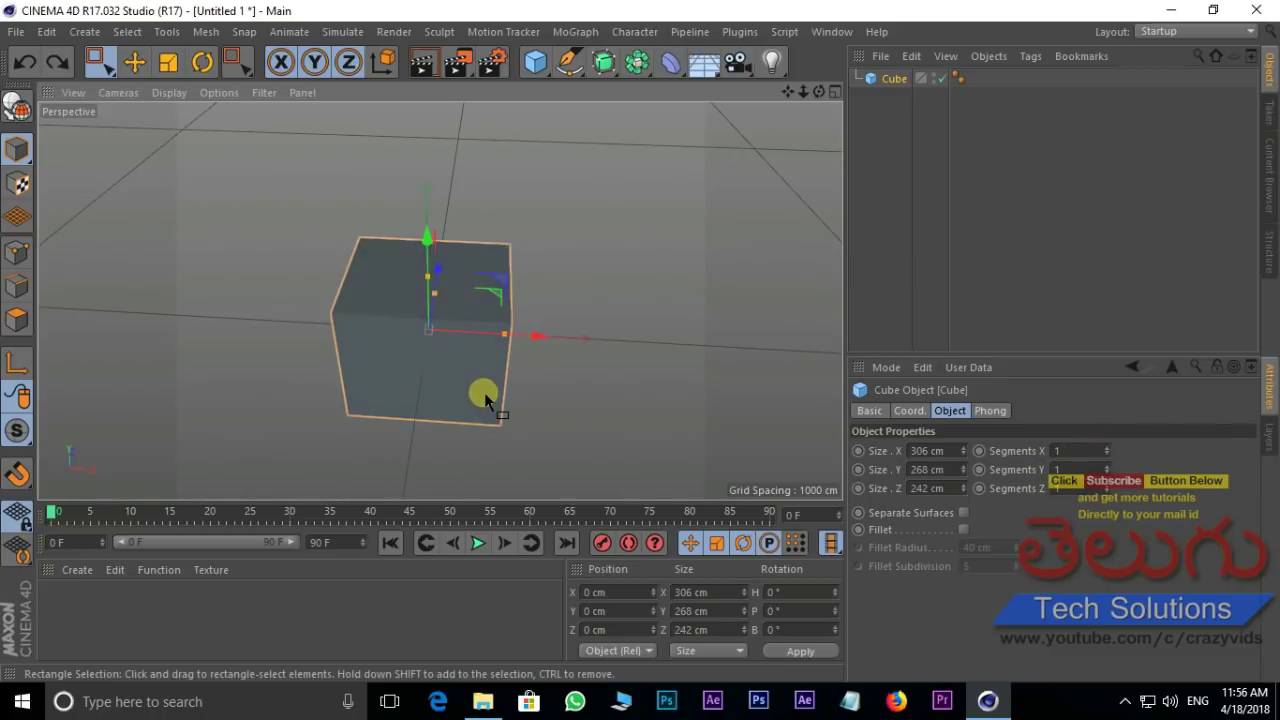
key("ctrl+z")
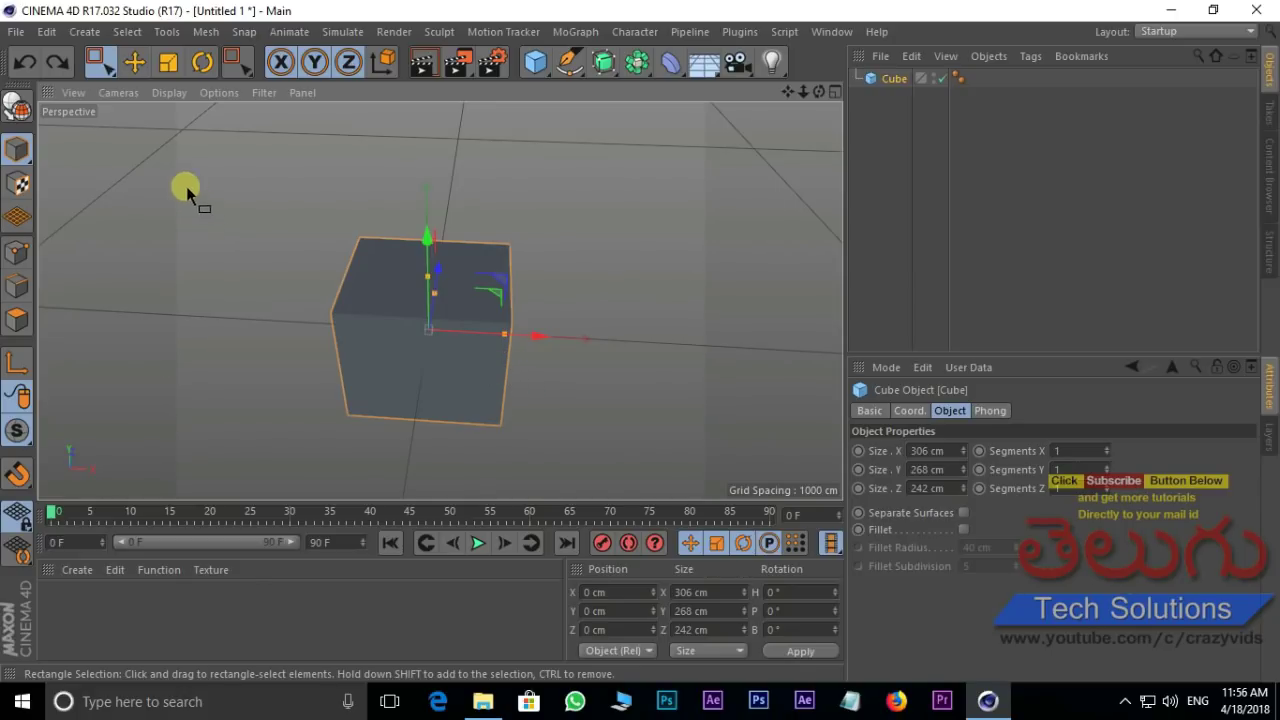
left_click(166, 93)
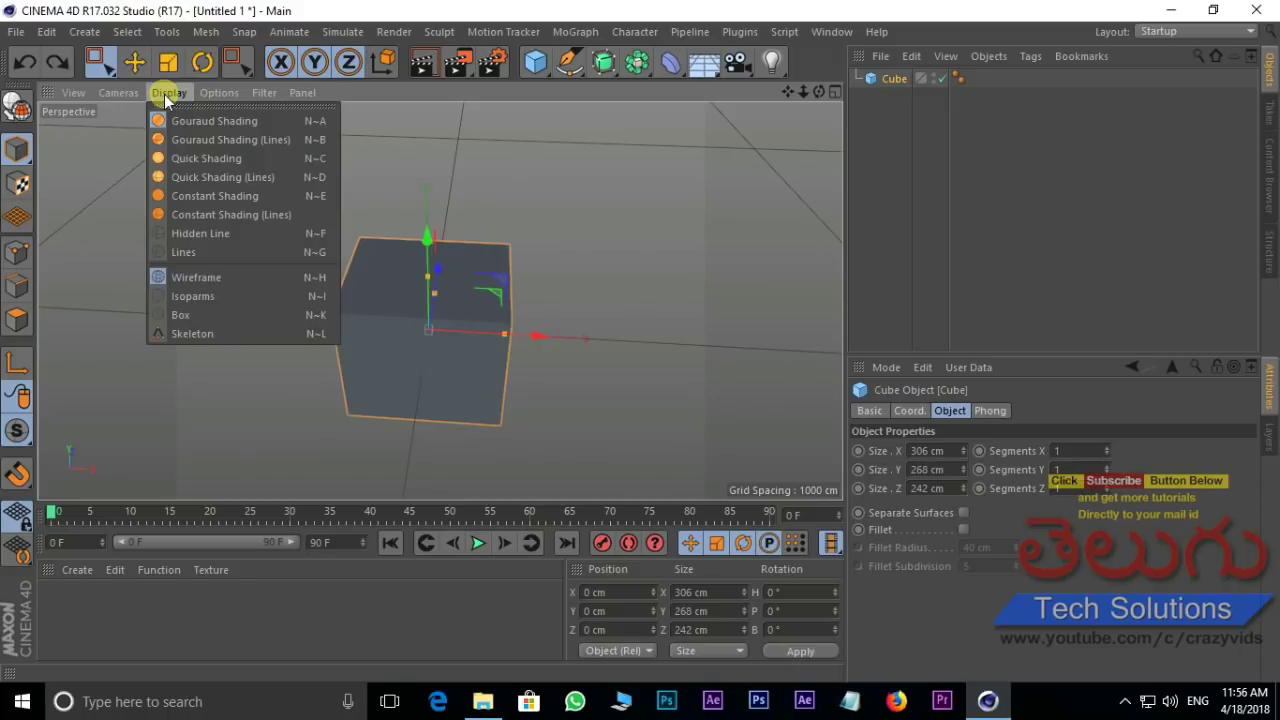
- Switch to Gouraud Shading (Lines) and give the cube 20 X and 11 Y segments
left_click(250, 140)
scroll(406, 449, "up", 3)
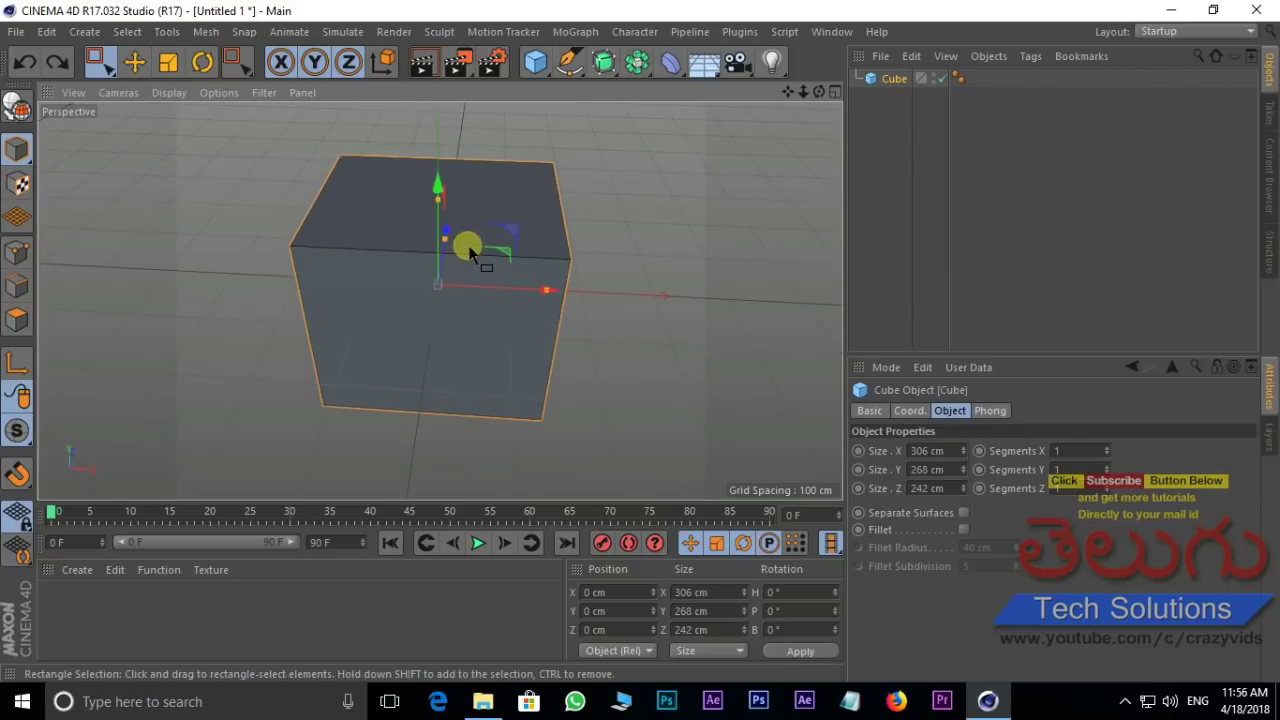
left_click_drag(1107, 451, 1115, 451)
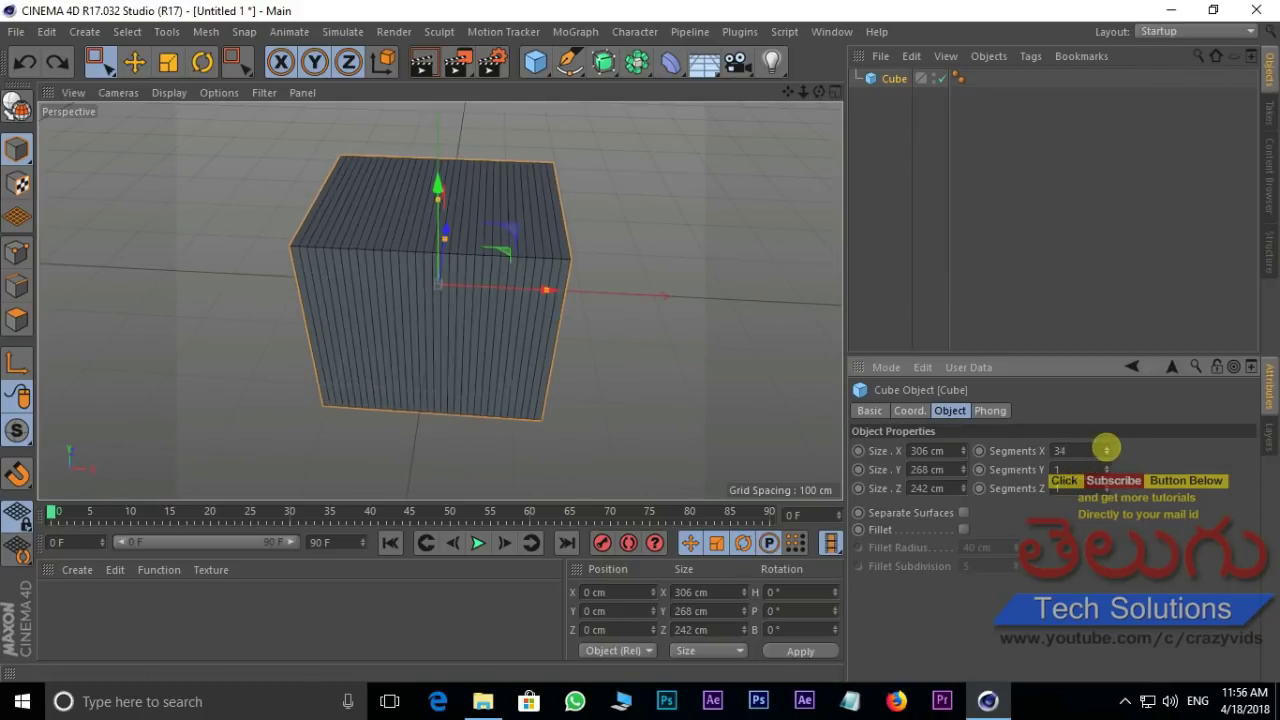
scroll(435, 208, "up", 2)
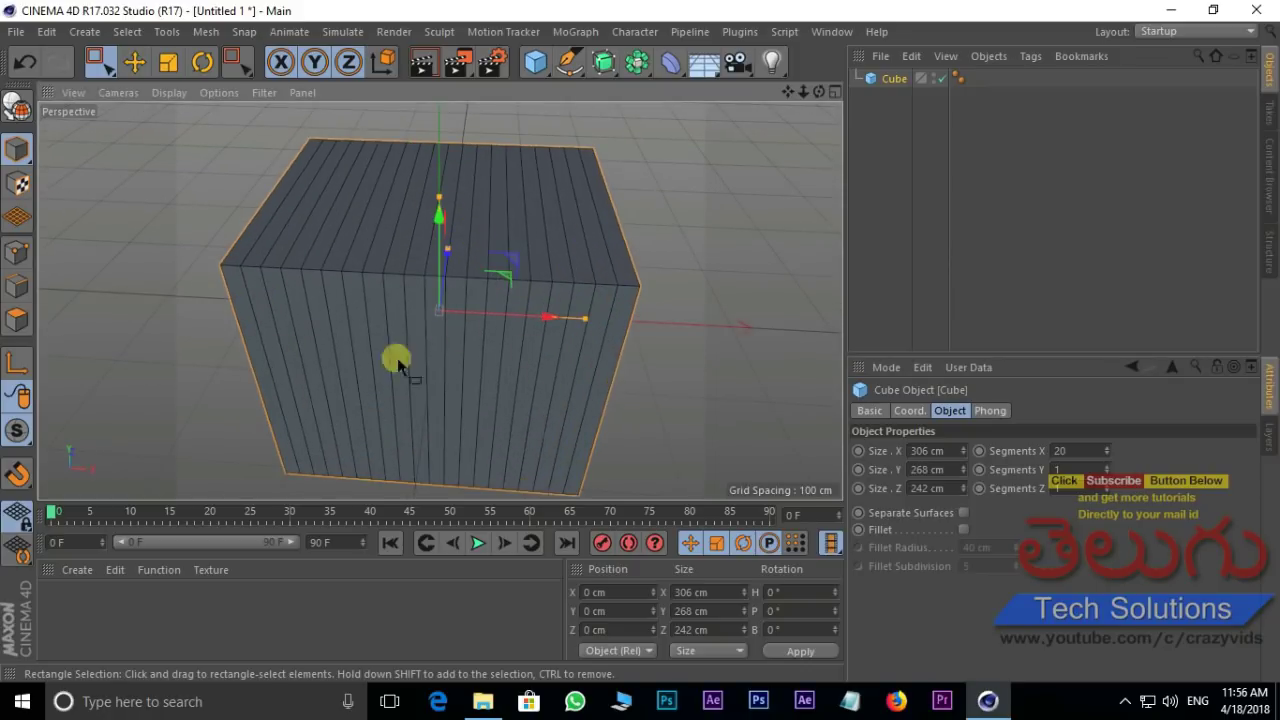
left_click_drag(1109, 470, 1107, 480)
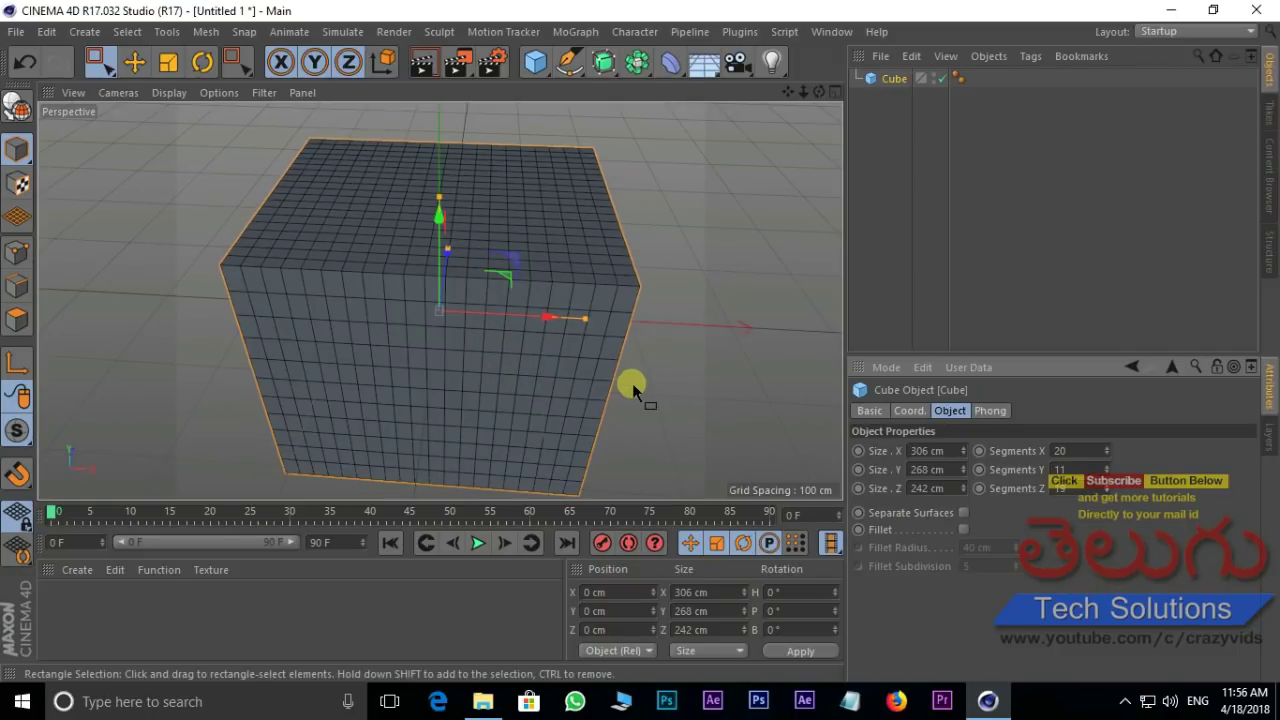
mouse_move(632, 393)
left_mouse_down("alt")
mouse_move(160, 334)
mouse_move(674, 394)
mouse_move(409, 451)
mouse_move(368, 432)
mouse_move(689, 349)
mouse_move(677, 351)
left_mouse_up("alt")
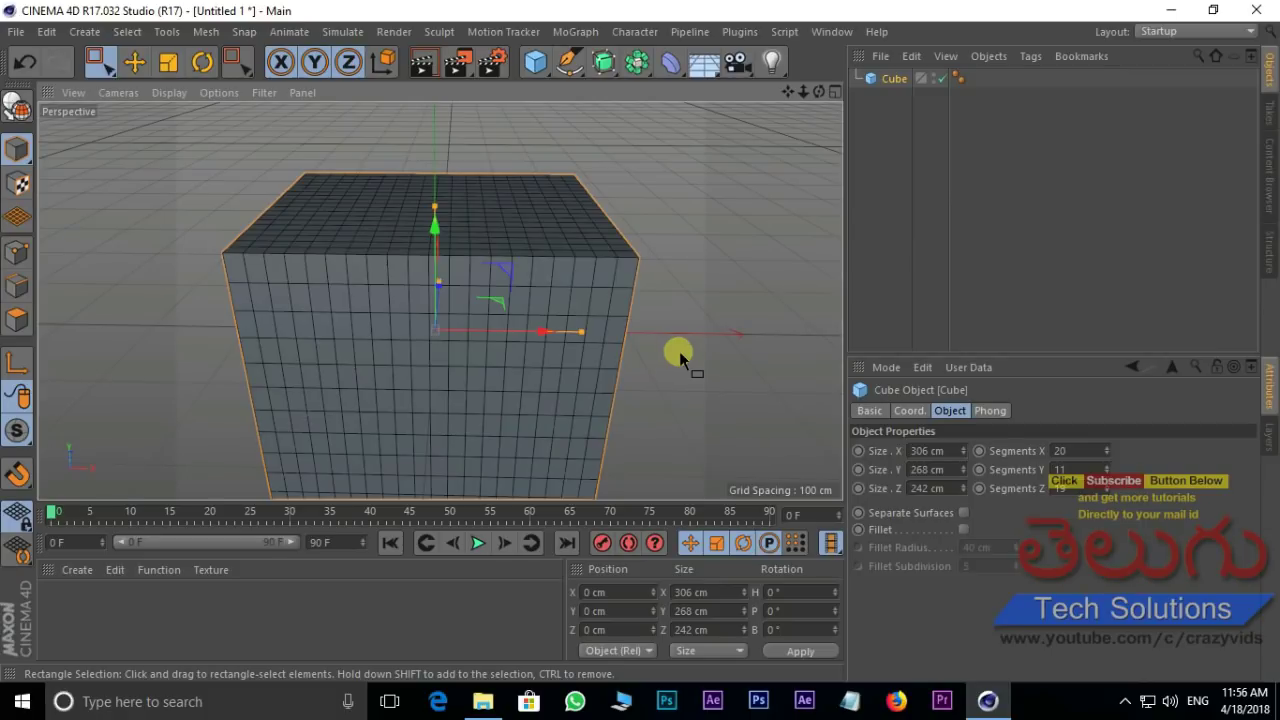
left_click_drag(682, 382, 644, 429, "alt")
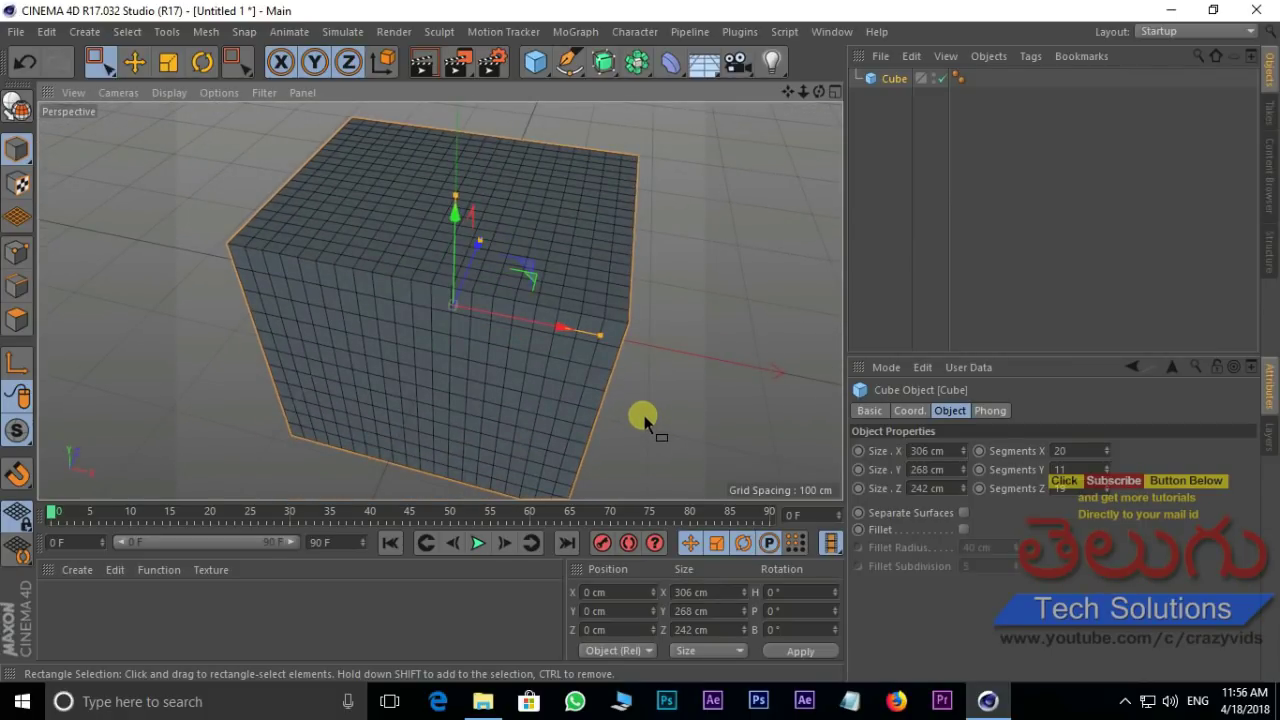
- Delete the cube, add a cone, and set its bottom radius to 137 cm
key("Delete")
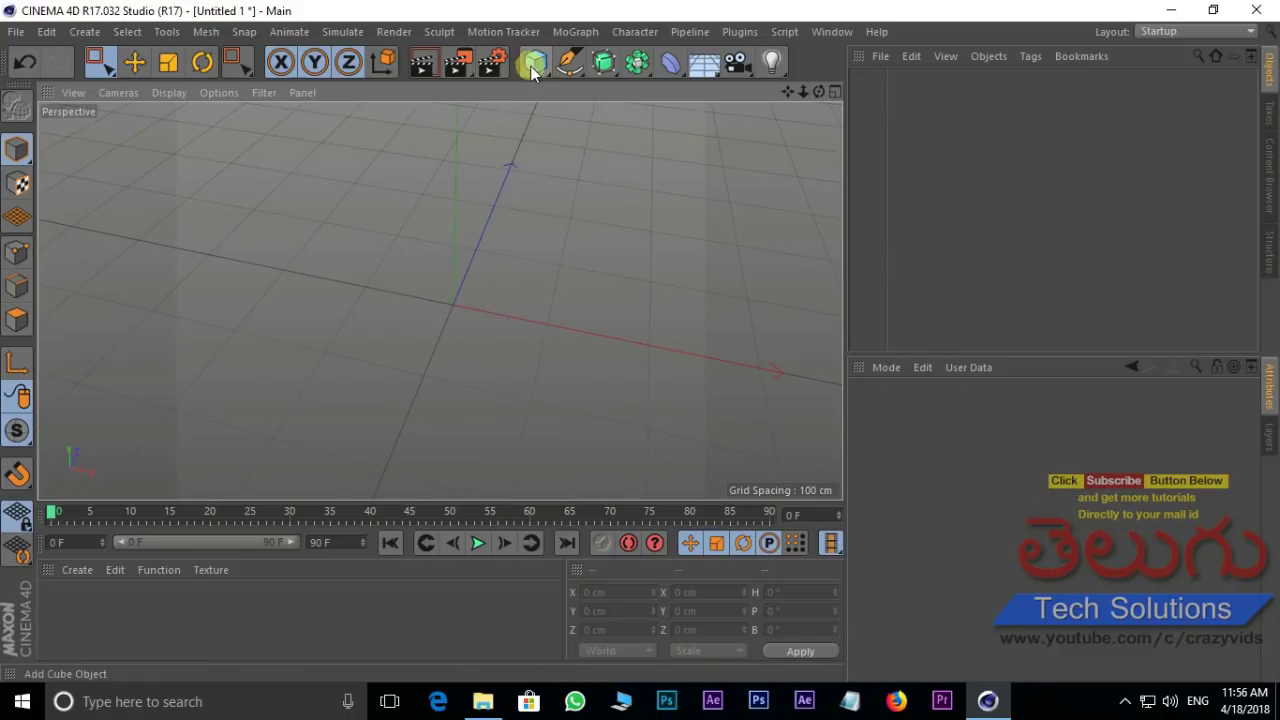
left_click(533, 62)
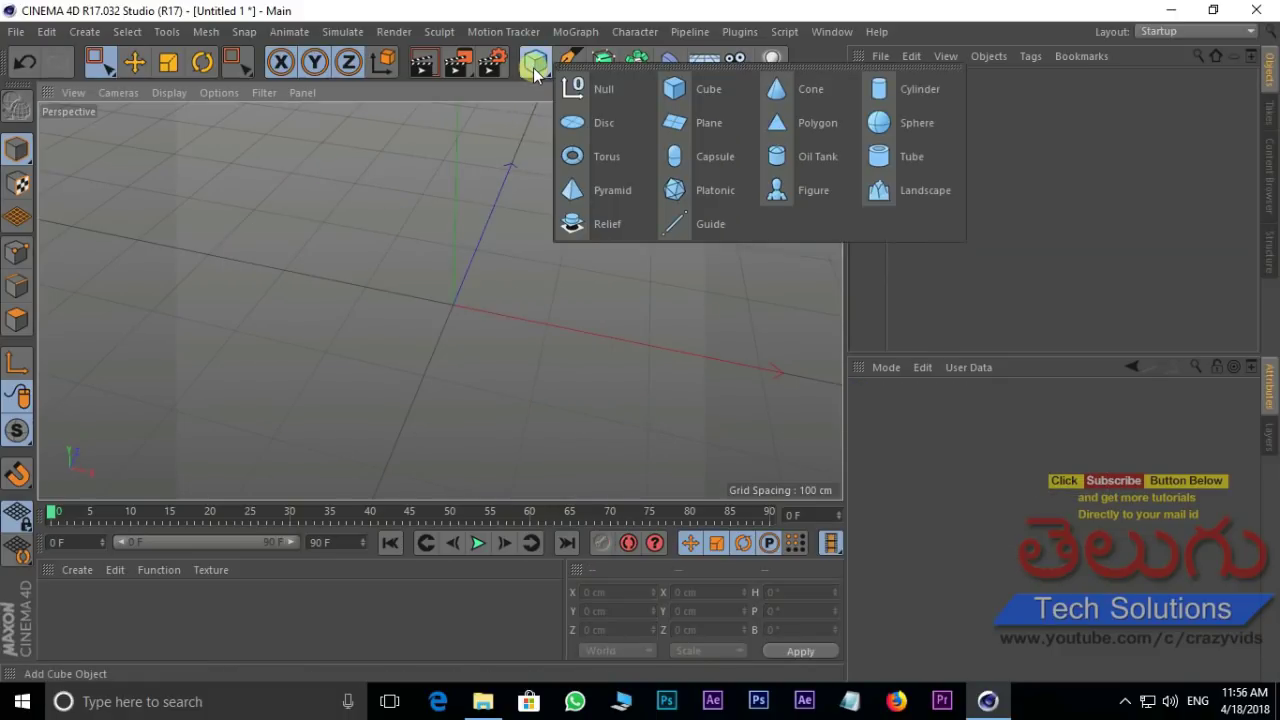
left_click(819, 95)
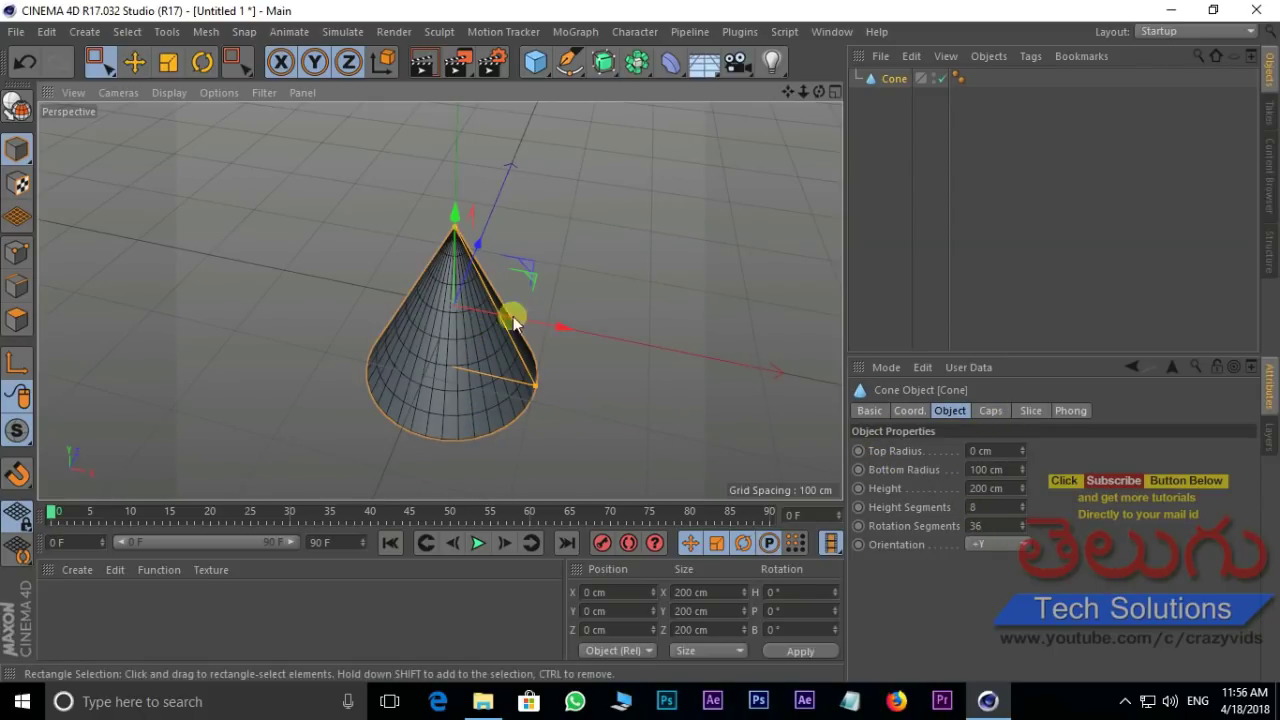
scroll(406, 203, "up", 3)
left_click_drag(1022, 447, 1020, 455)
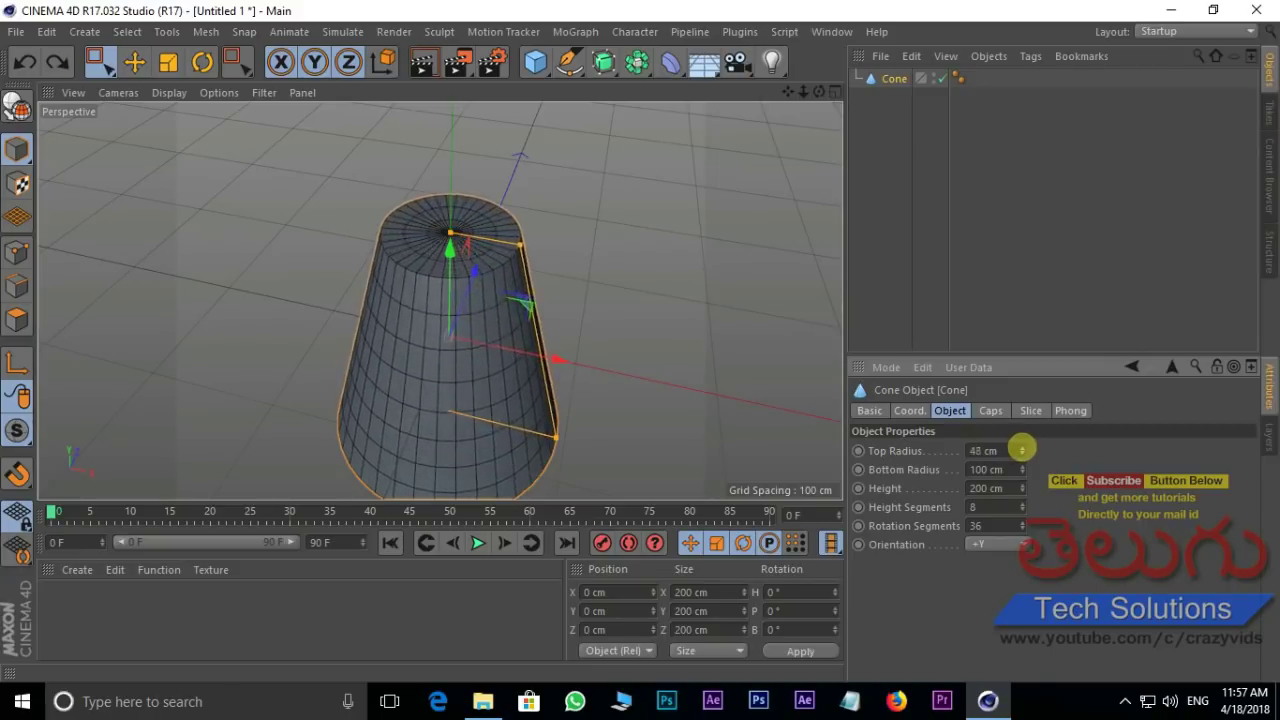
key("ctrl+z")
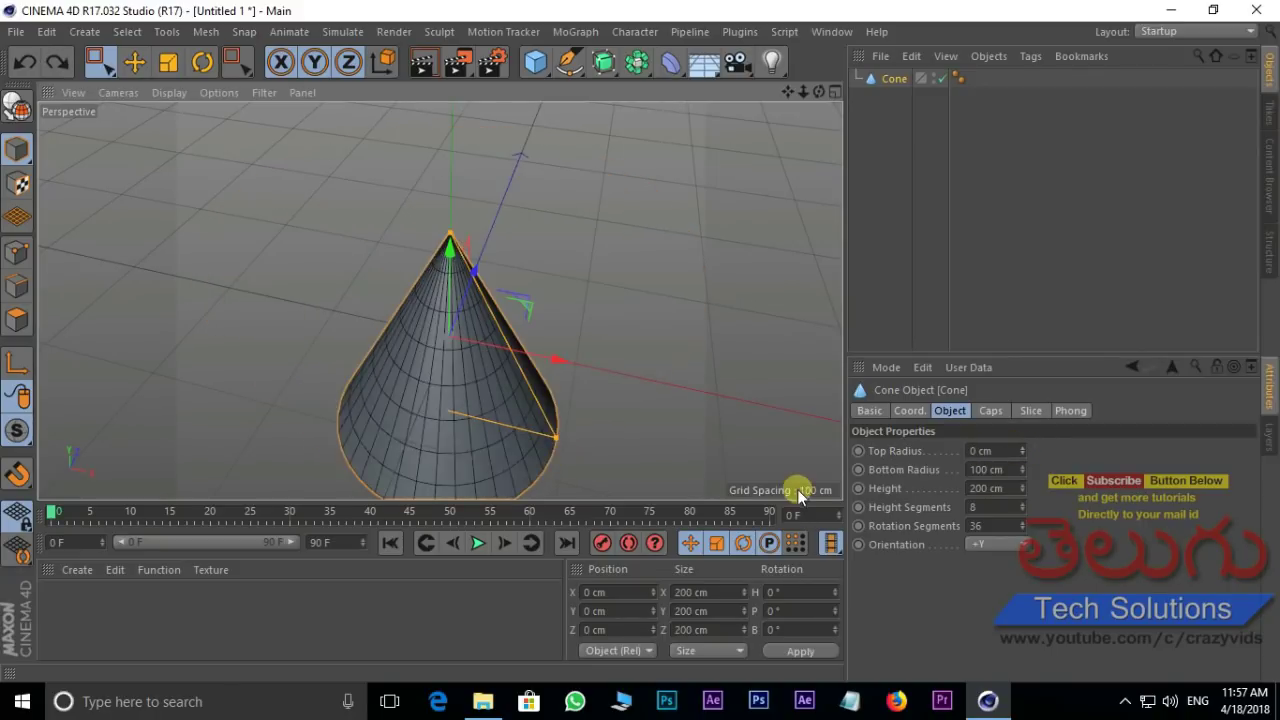
left_click_drag(1022, 470, 1022, 468)
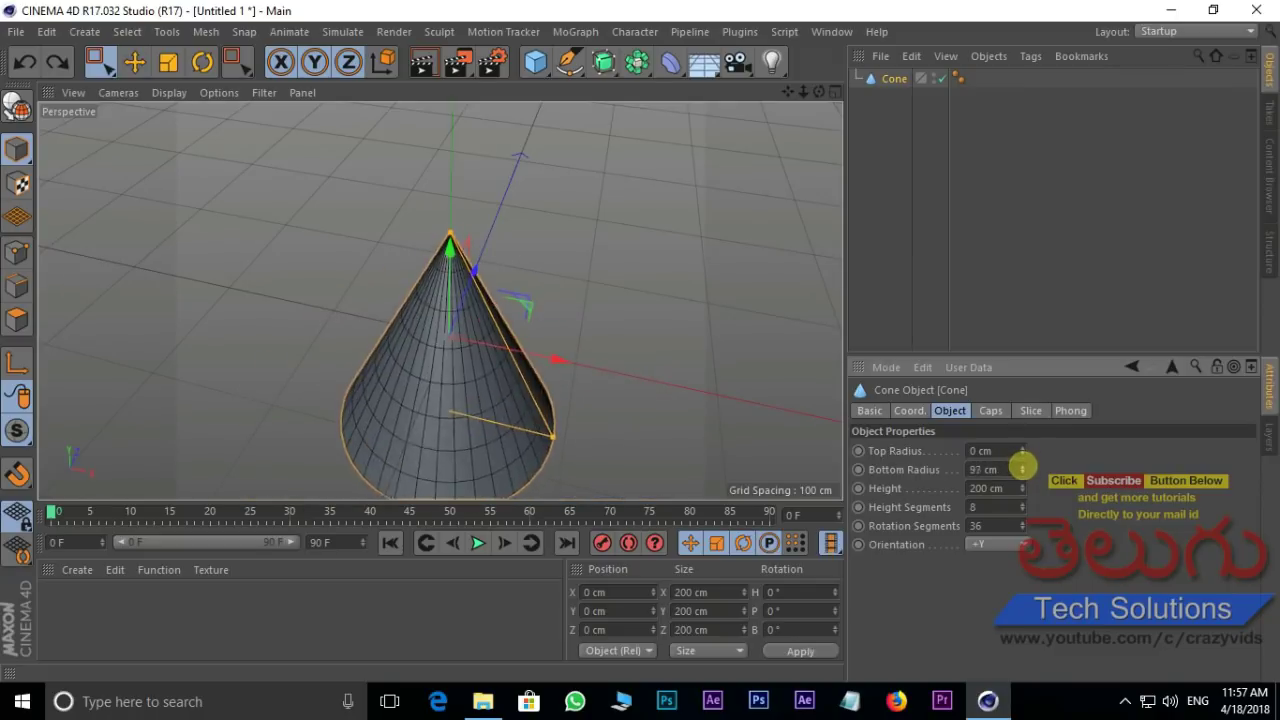
left_click_drag(1022, 468, 1001, 569)
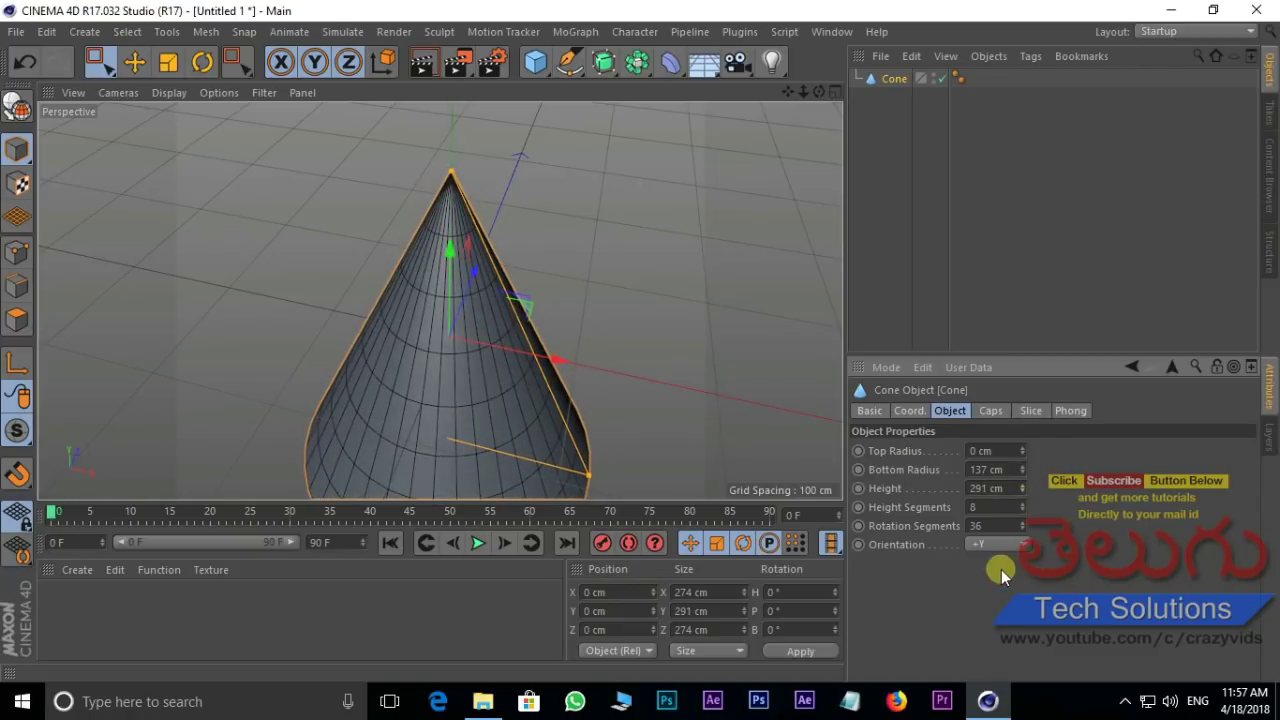
- Add height segments to the cone and settle its rotation segments at 12
left_click_drag(1025, 508, 1020, 500)
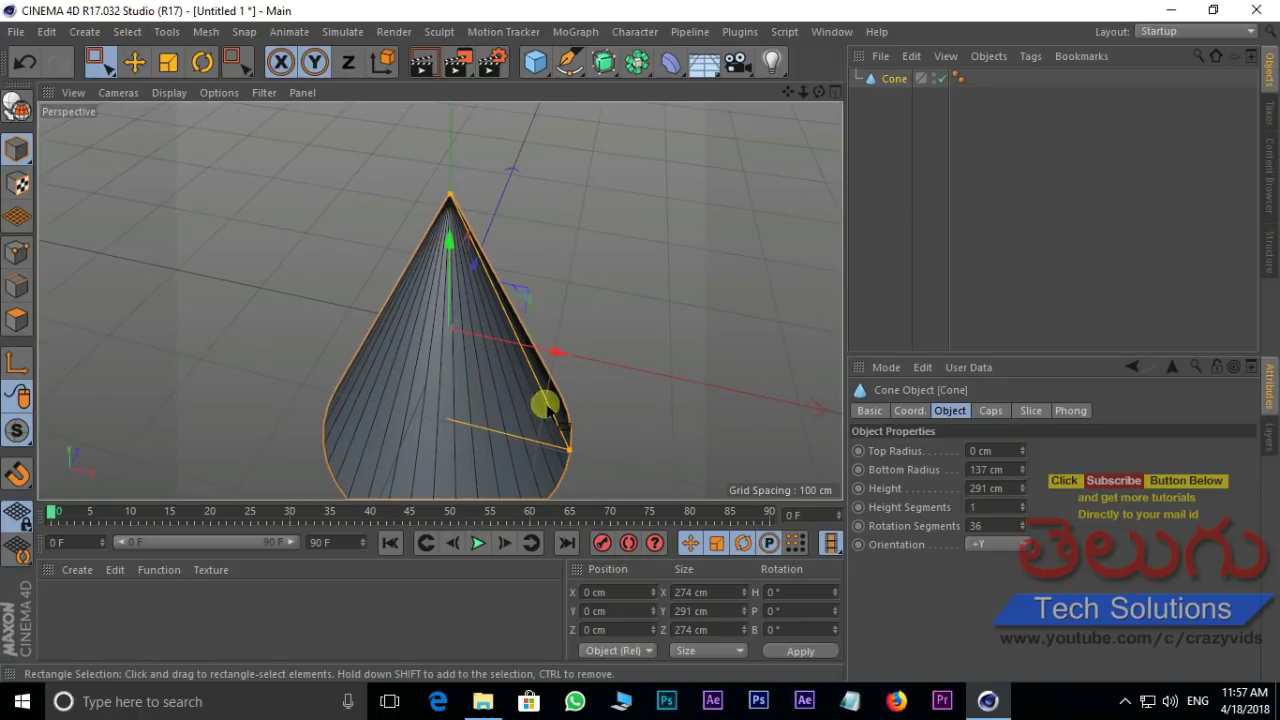
scroll(540, 400, "up", 2)
scroll(490, 320, "up", 3)
scroll(490, 275, "up", 1)
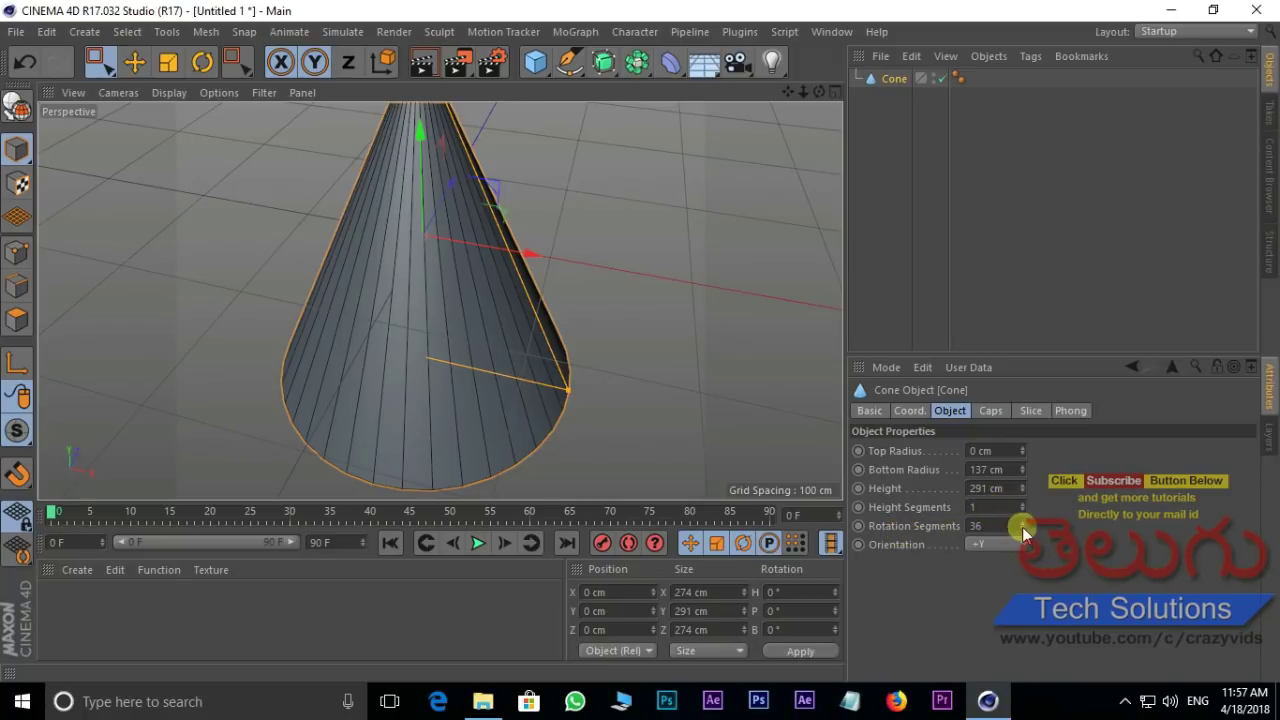
mouse_move(1022, 527)
left_mouse_down()
mouse_move(1022, 540)
mouse_move(1022, 527)
left_mouse_up()
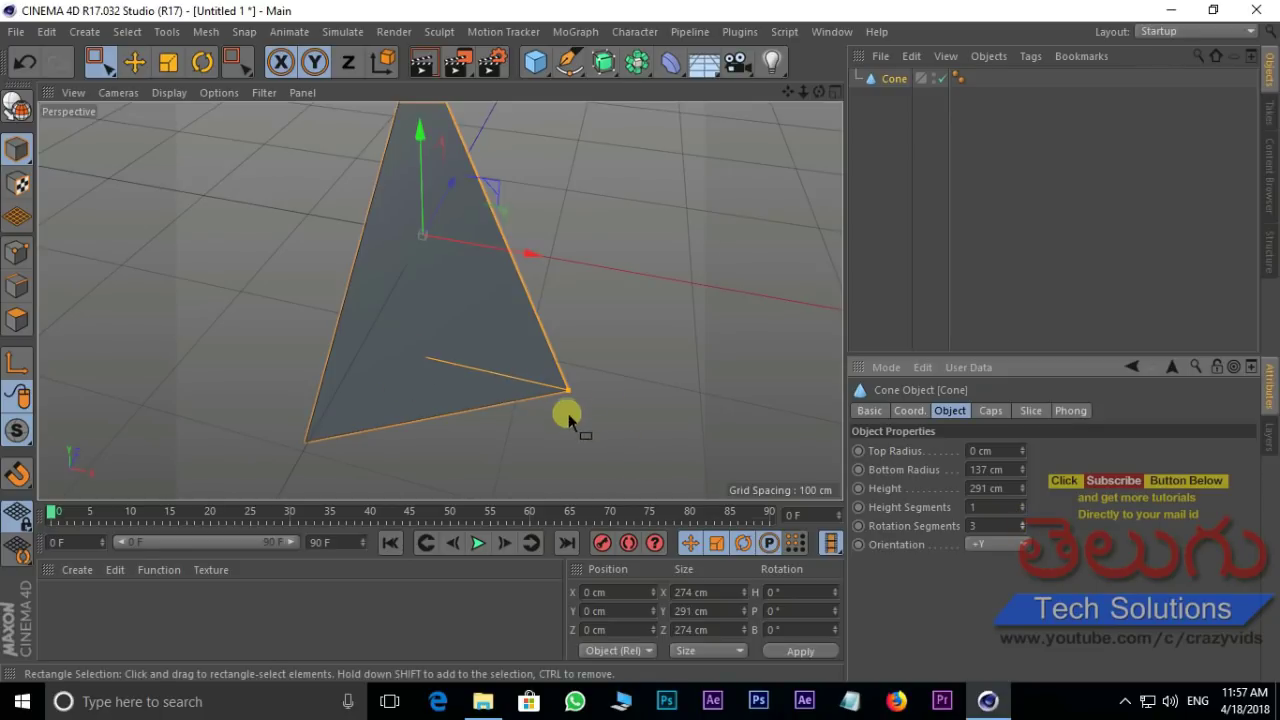
mouse_move(641, 416)
left_mouse_down("alt")
mouse_move(563, 424)
mouse_move(278, 394)
mouse_move(190, 245)
mouse_move(311, 176)
mouse_move(560, 337)
mouse_move(486, 354)
mouse_move(640, 342)
mouse_move(737, 420)
left_mouse_up("alt")
left_click_drag(1026, 524, 1022, 524)
mouse_move(700, 360)
left_mouse_down("alt")
mouse_move(586, 294)
mouse_move(581, 276)
mouse_move(634, 340)
mouse_move(403, 183)
mouse_move(645, 238)
mouse_move(714, 232)
left_mouse_up("alt")
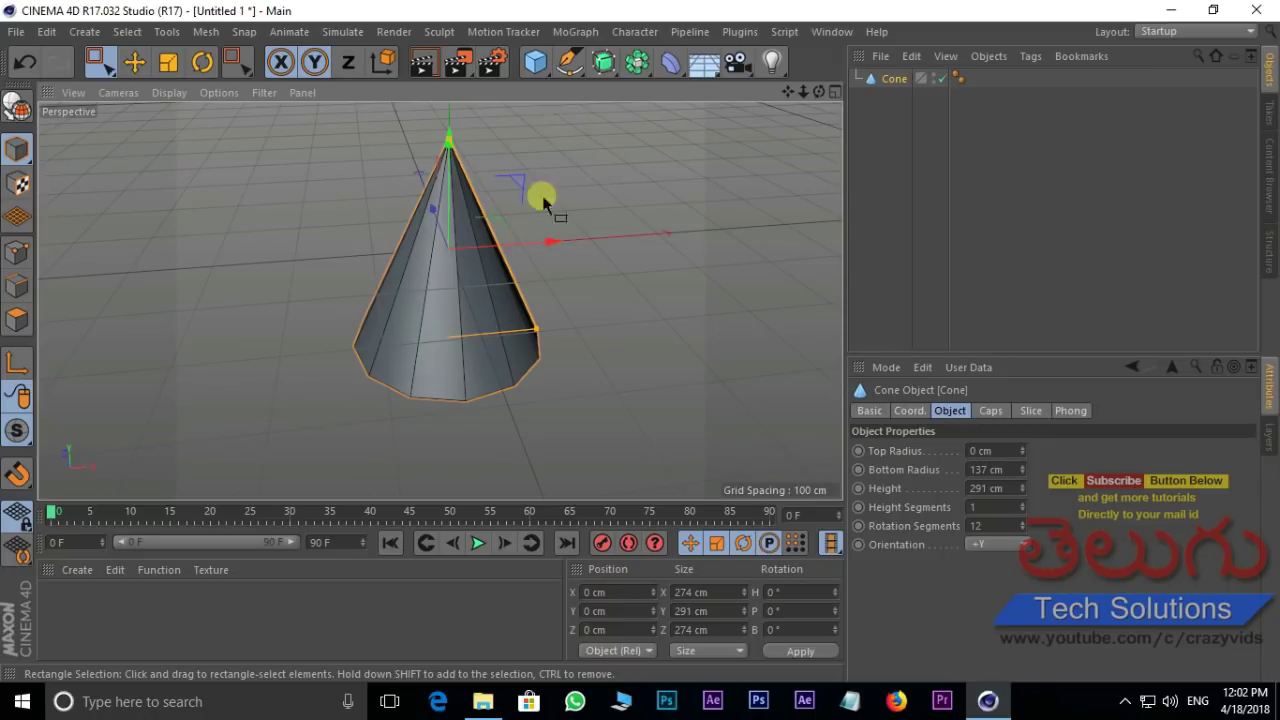
- Replace the cone with a cylinder of 64 cm radius and 195 cm height
key("Delete")
left_click(537, 75)
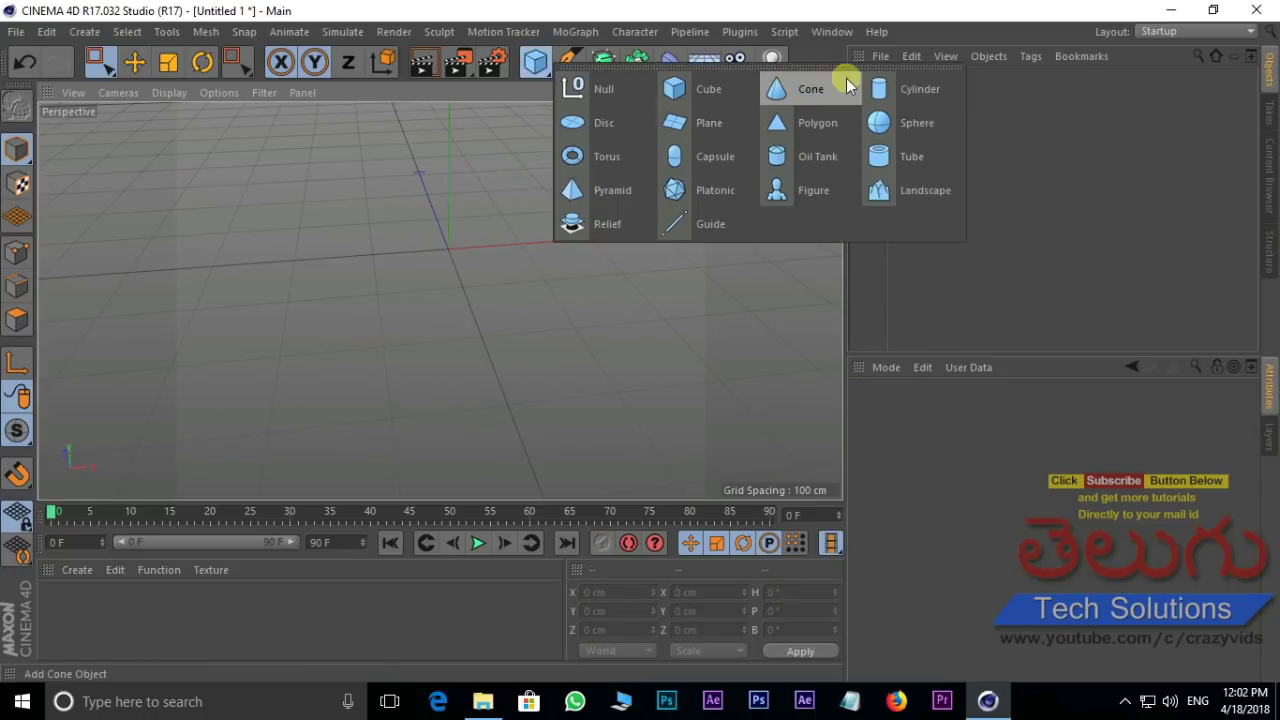
left_click(922, 88)
scroll(466, 137, "up", 3)
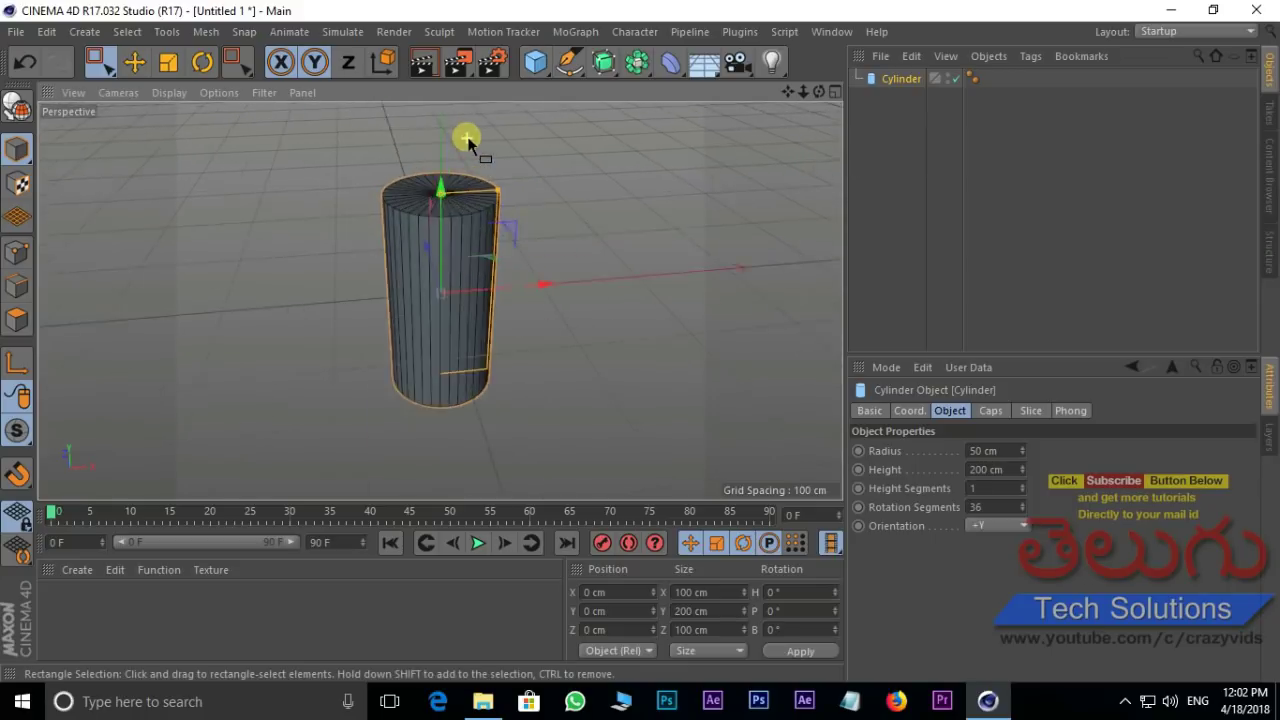
scroll(498, 136, "up", 2)
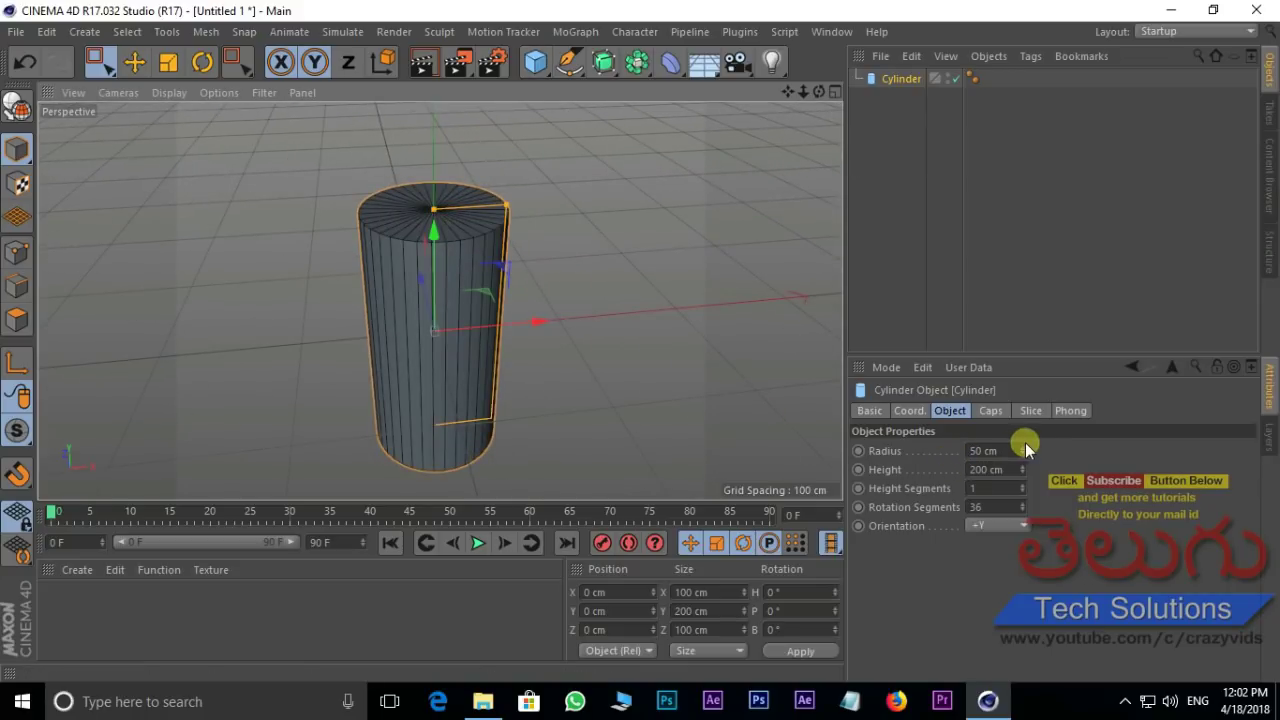
left_click_drag(1023, 450, 1021, 449)
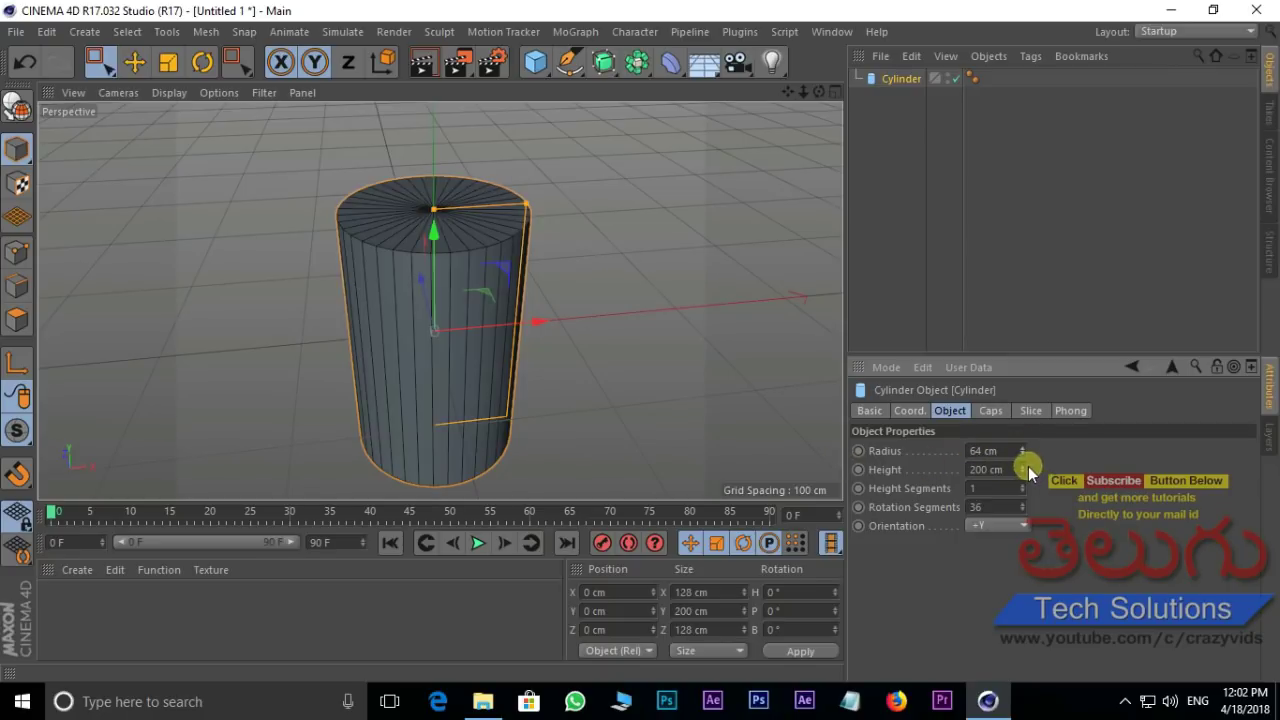
mouse_move(1022, 465)
left_mouse_down()
mouse_move(983, 502)
mouse_move(1014, 480)
left_mouse_up()
- Give the cylinder 15 height segments and 4 rotation segments
scroll(437, 360, "up", 3)
scroll(462, 283, "up", 2)
scroll(598, 284, "down", 2)
scroll(349, 363, "up", 2)
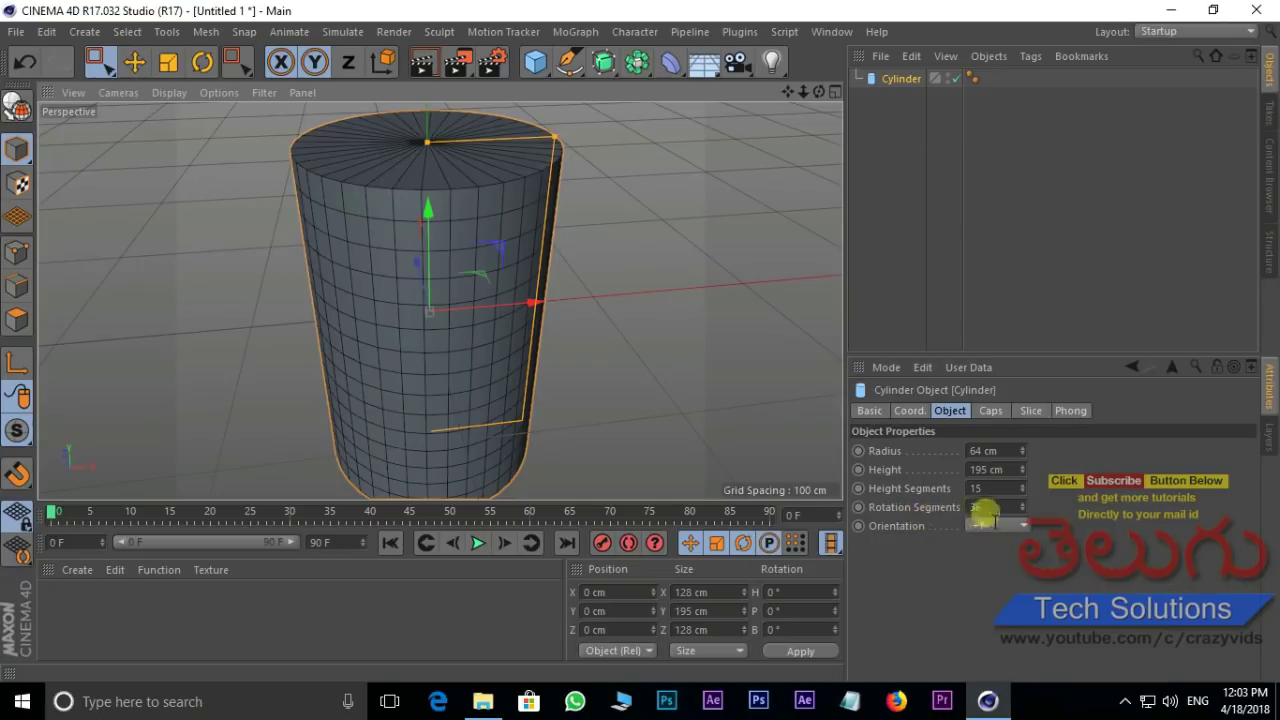
left_click_drag(1023, 505, 1014, 500)
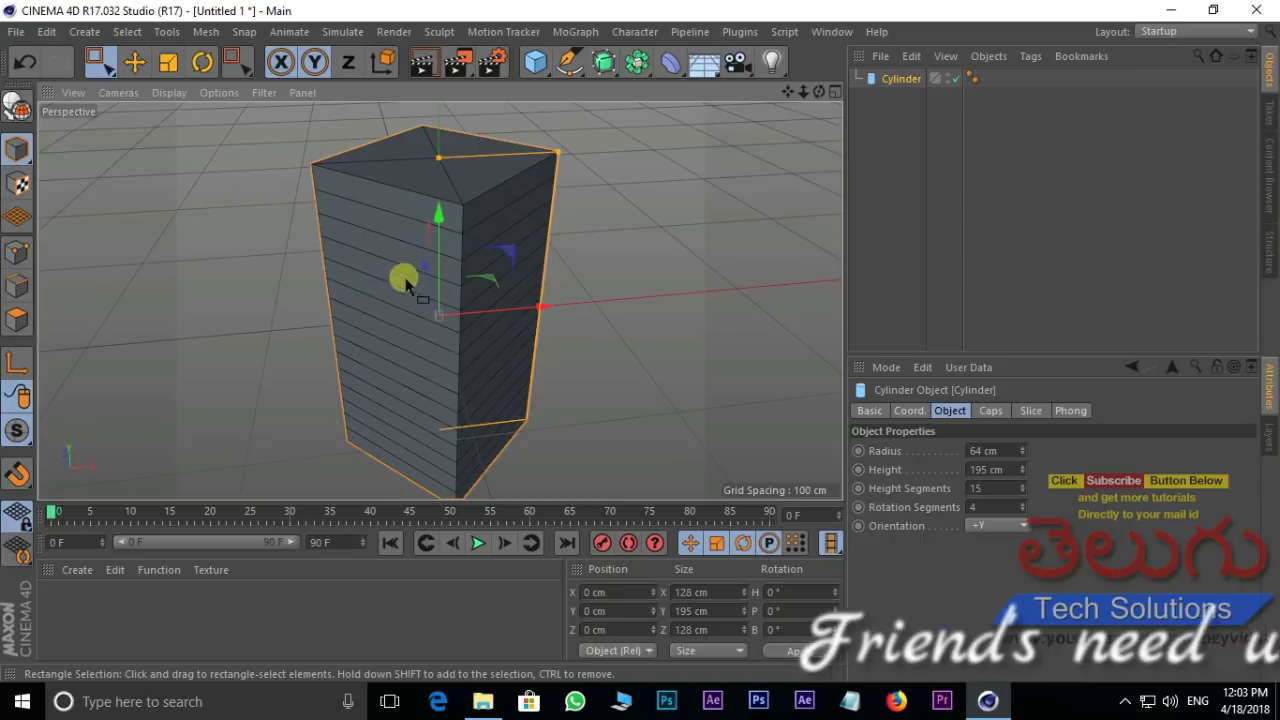
left_click(535, 62)
- Add a disc with 17 cm inner radius, 98 cm outer radius and 5 disc segments
left_click(601, 133)
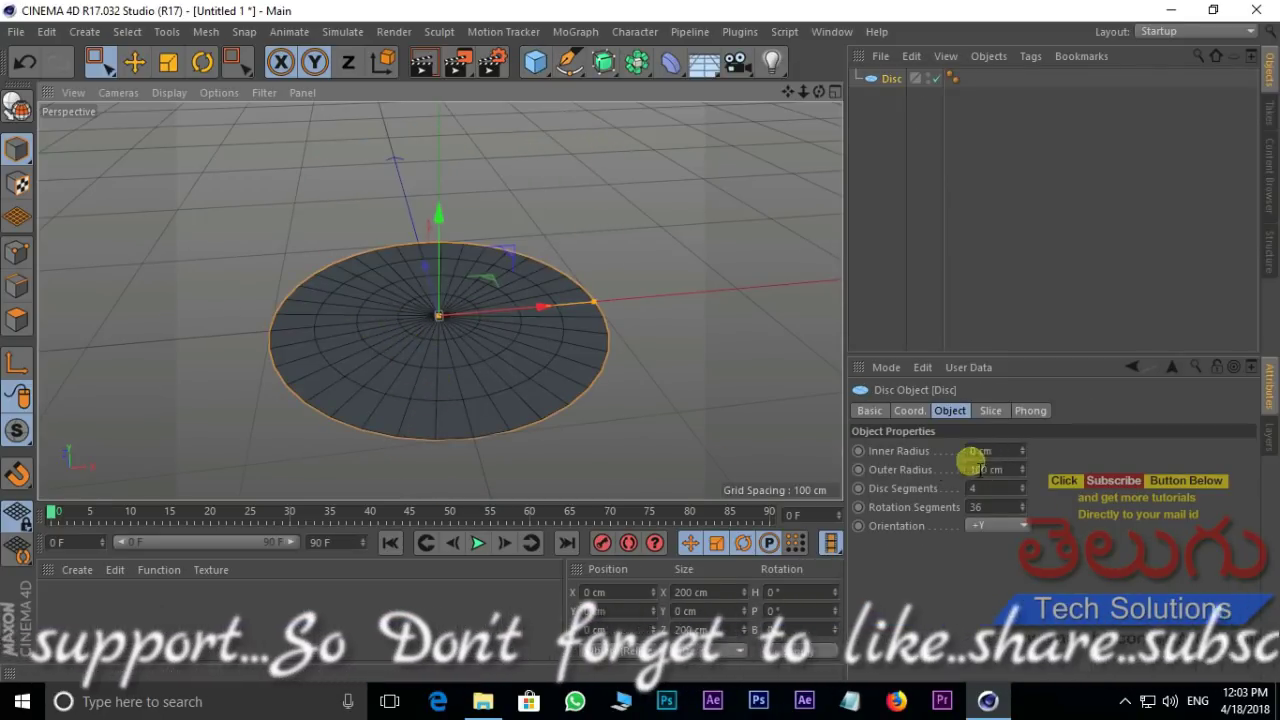
left_click_drag(1022, 450, 1022, 455)
left_click_drag(594, 301, 621, 296)
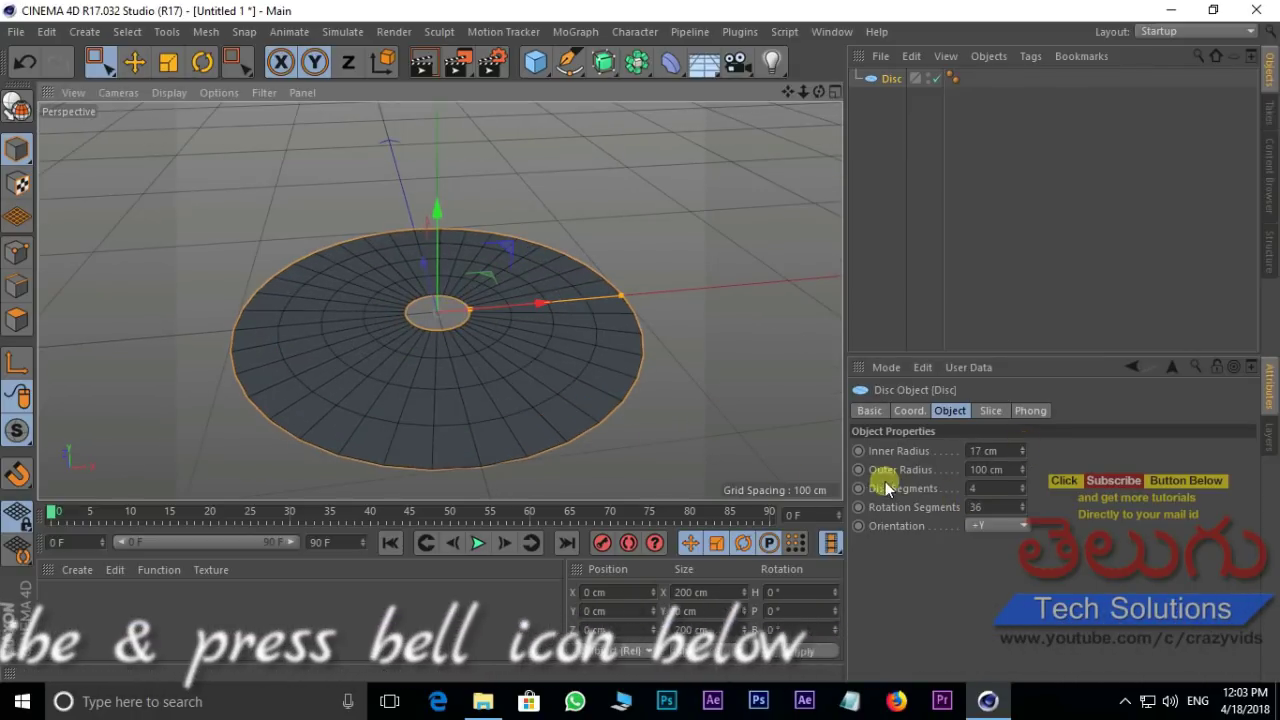
left_click_drag(1022, 469, 1022, 467)
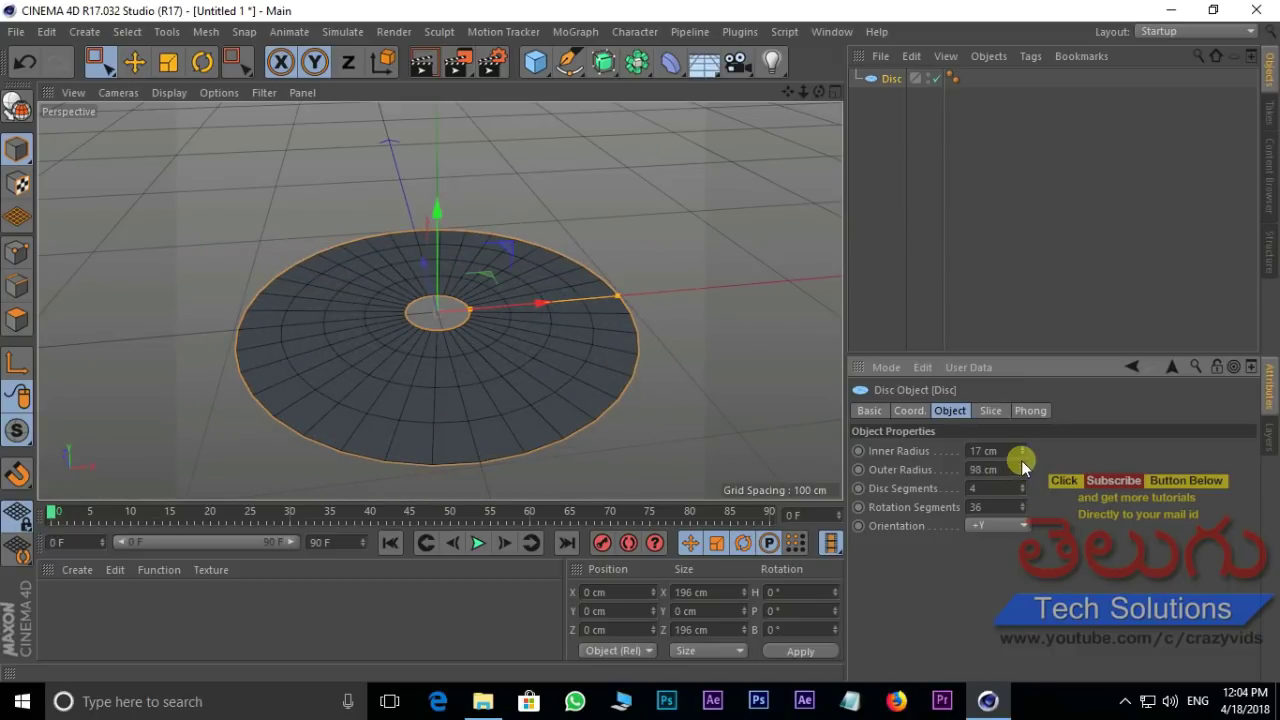
left_click_drag(1022, 486, 1022, 488)
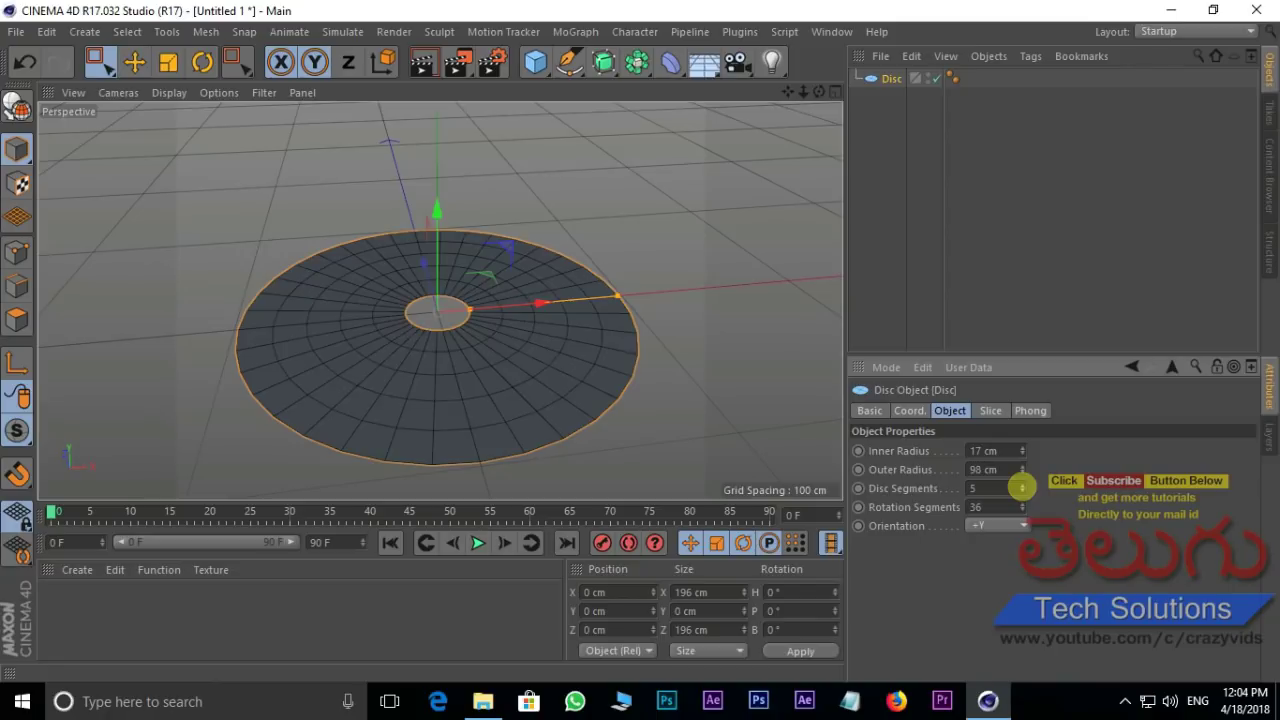
- Set the disc's rotation segments to 34 after trying triangle and square shapes
left_click_drag(1019, 506, 1021, 507)
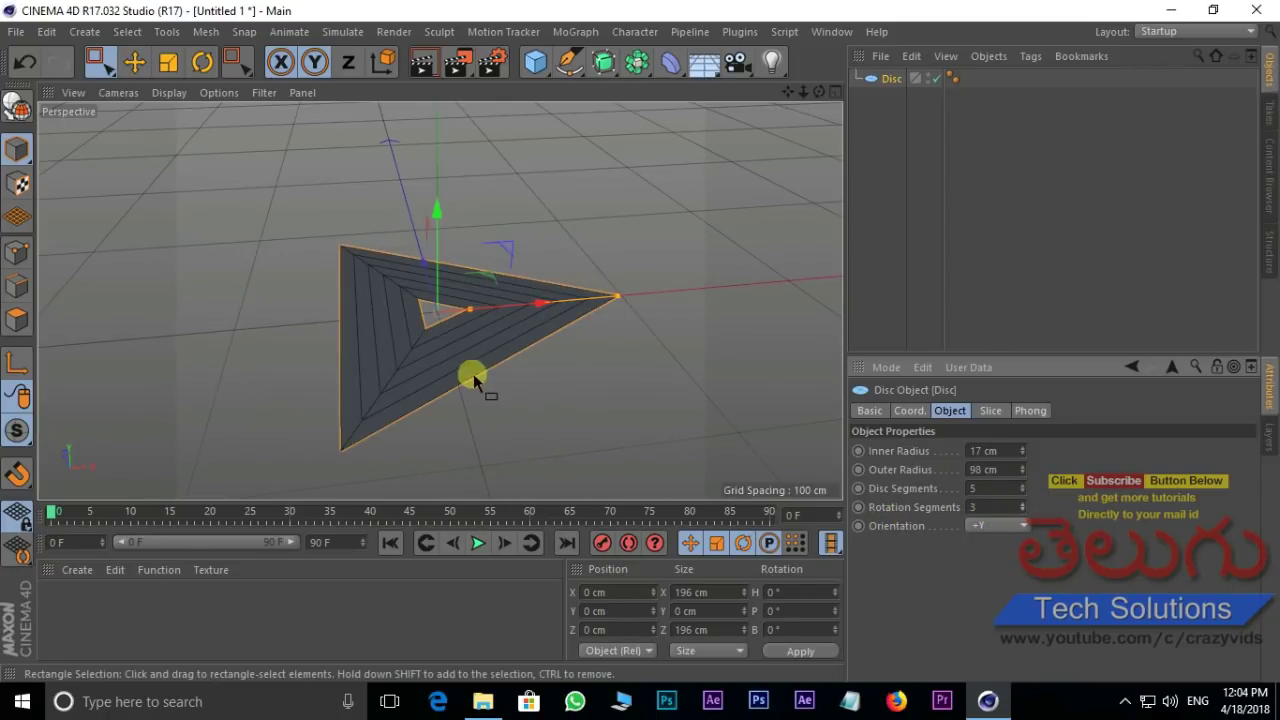
scroll(470, 372, "up", 2)
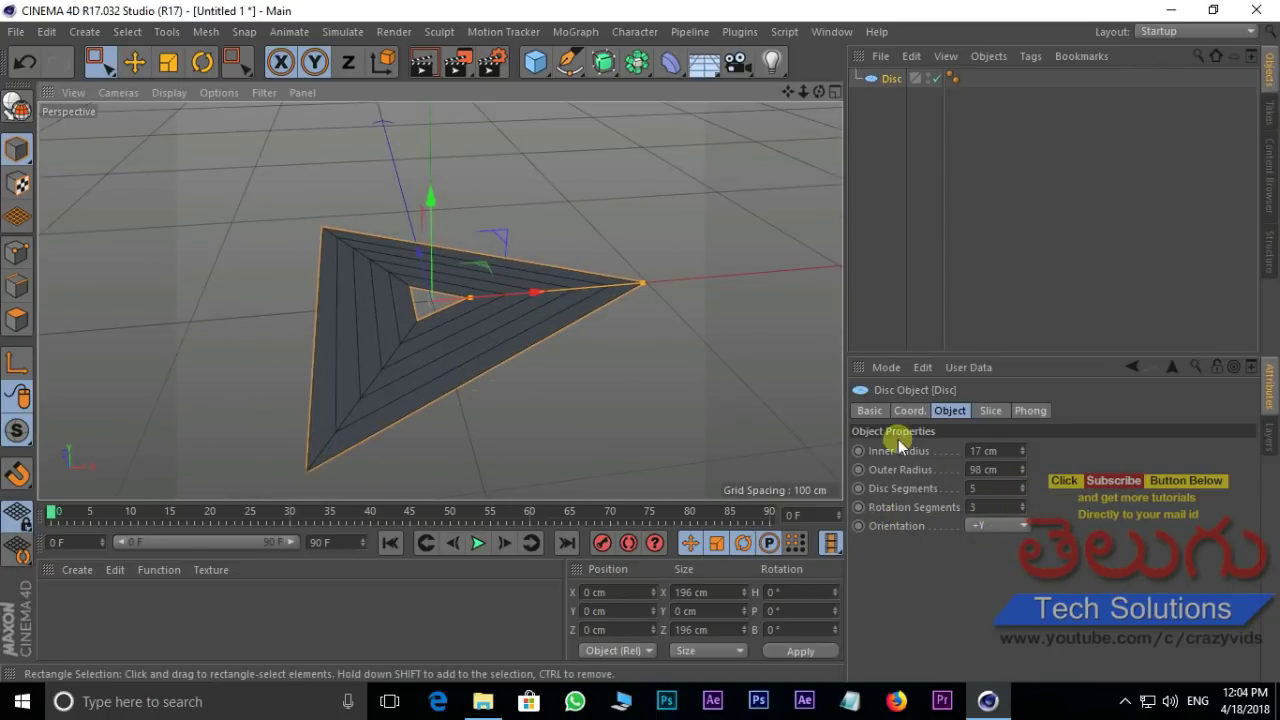
left_click(1021, 502)
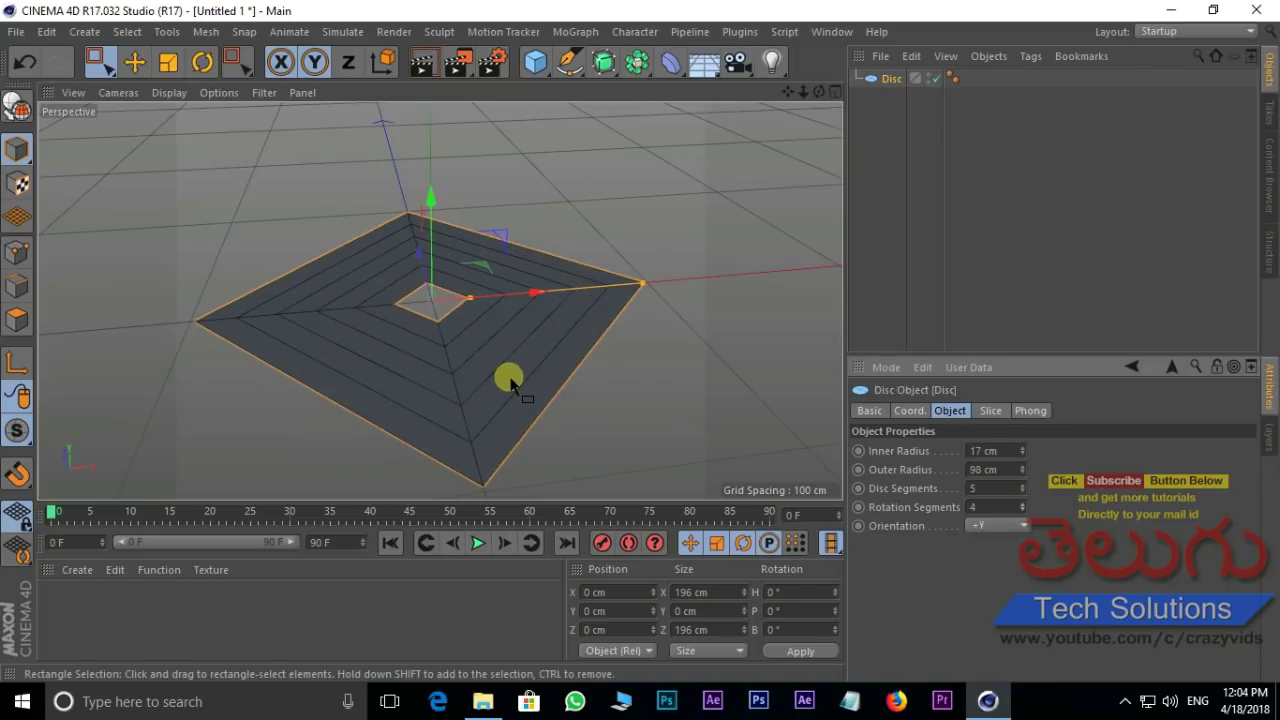
left_click_drag(1021, 502, 1022, 503)
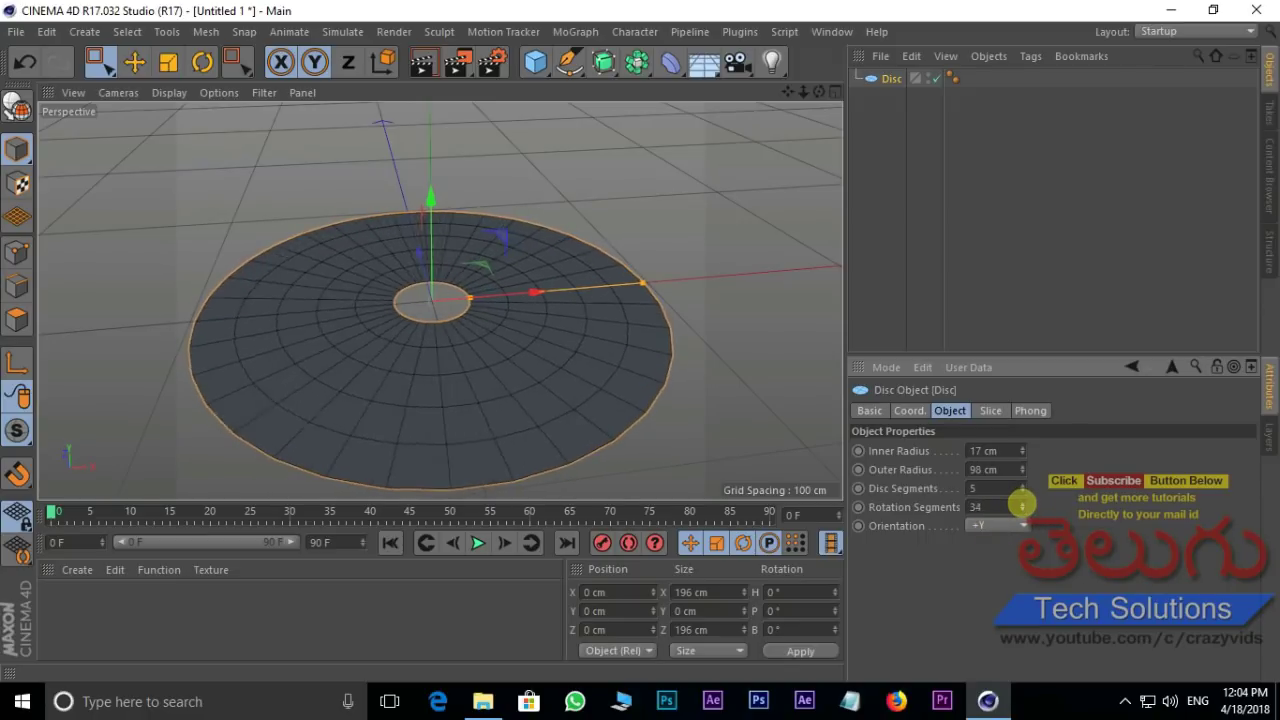
- Delete the disc and add a 450 × 376 cm plane
key("Delete")
left_click(544, 75)
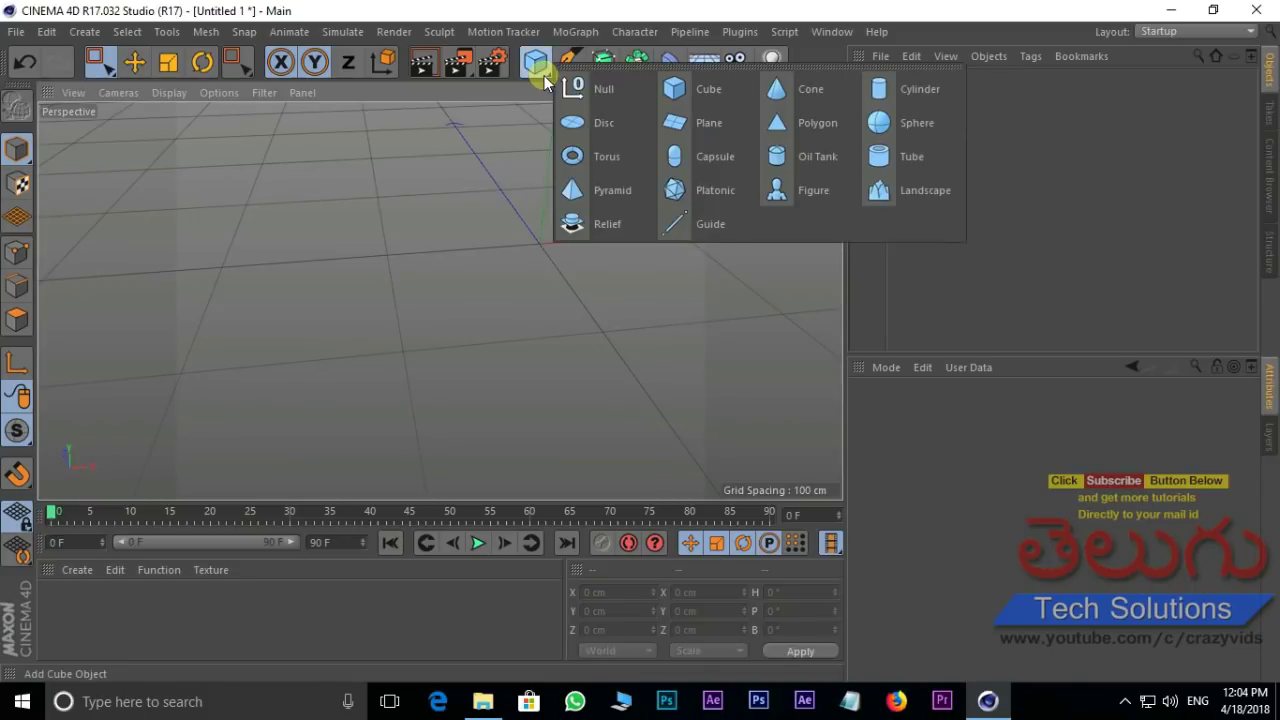
left_click(724, 134)
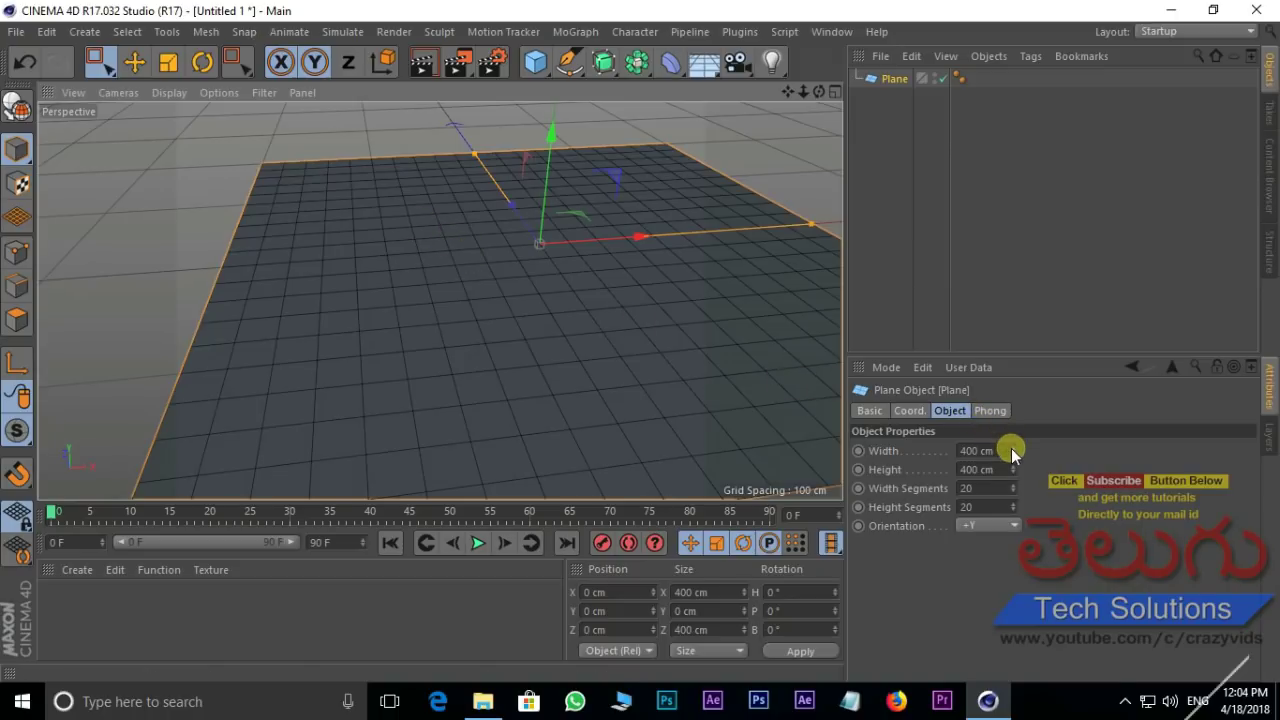
mouse_move(1011, 448)
left_mouse_down()
mouse_move(1014, 503)
mouse_move(1008, 450)
mouse_move(1013, 464)
left_mouse_up()
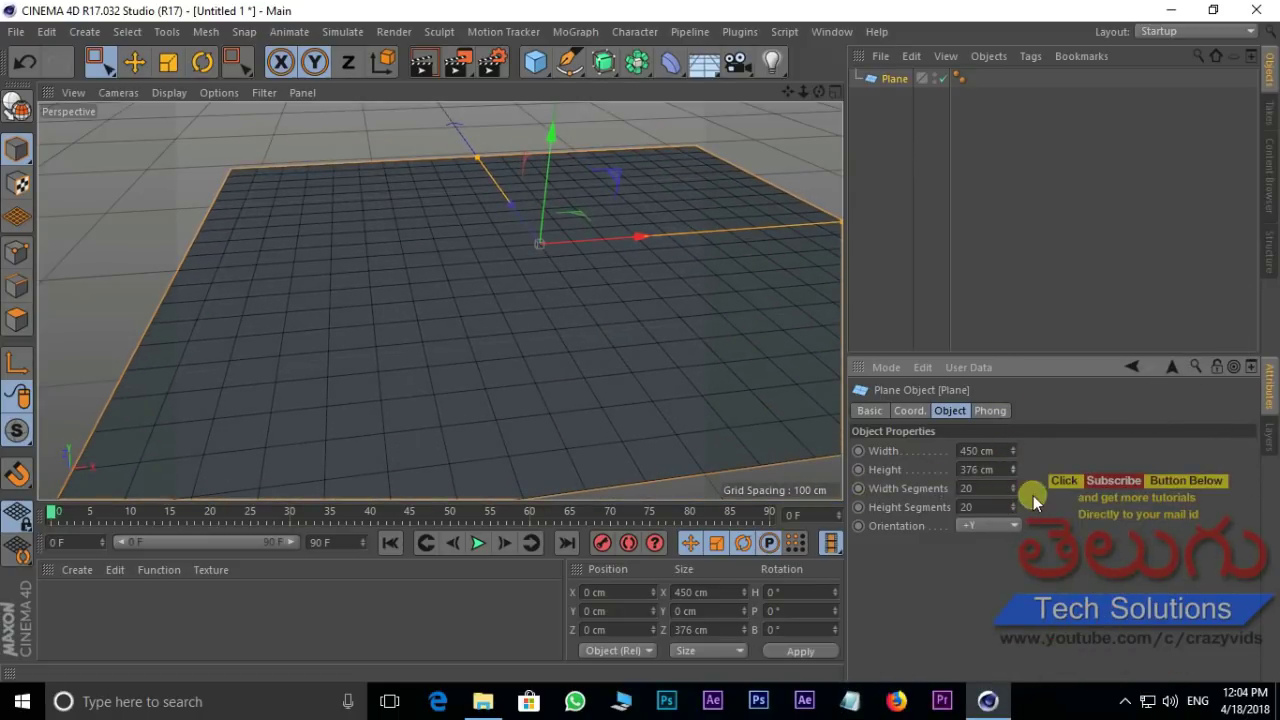
- Subdivide the plane into 22 width and 9 height segments, then delete it
left_click_drag(1013, 490, 1013, 510)
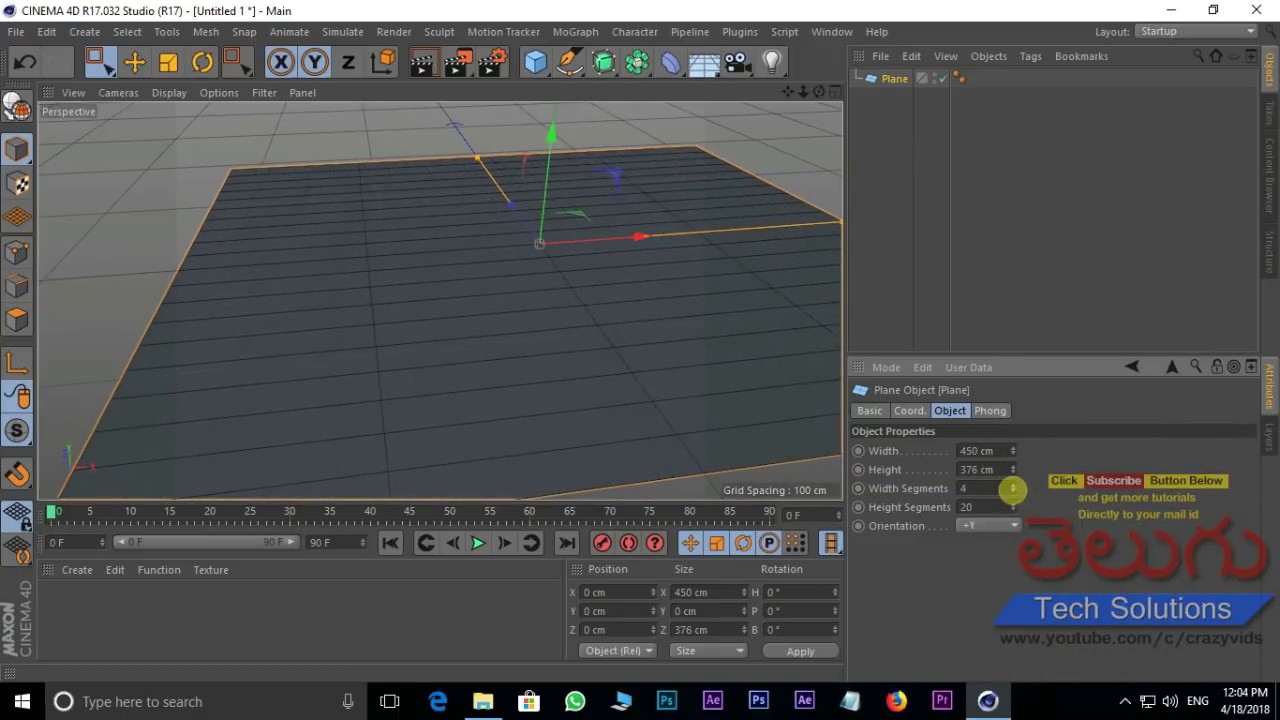
left_click_drag(1013, 507, 1013, 507)
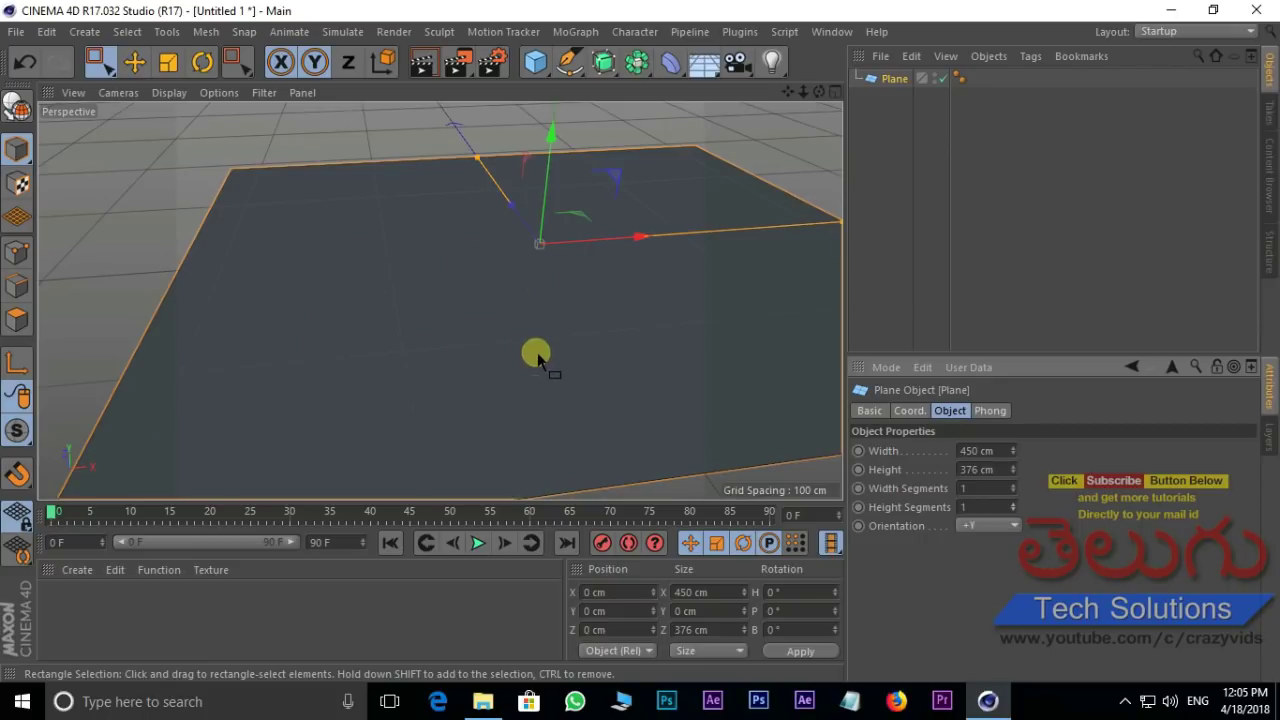
left_click_drag(1013, 507, 1012, 504)
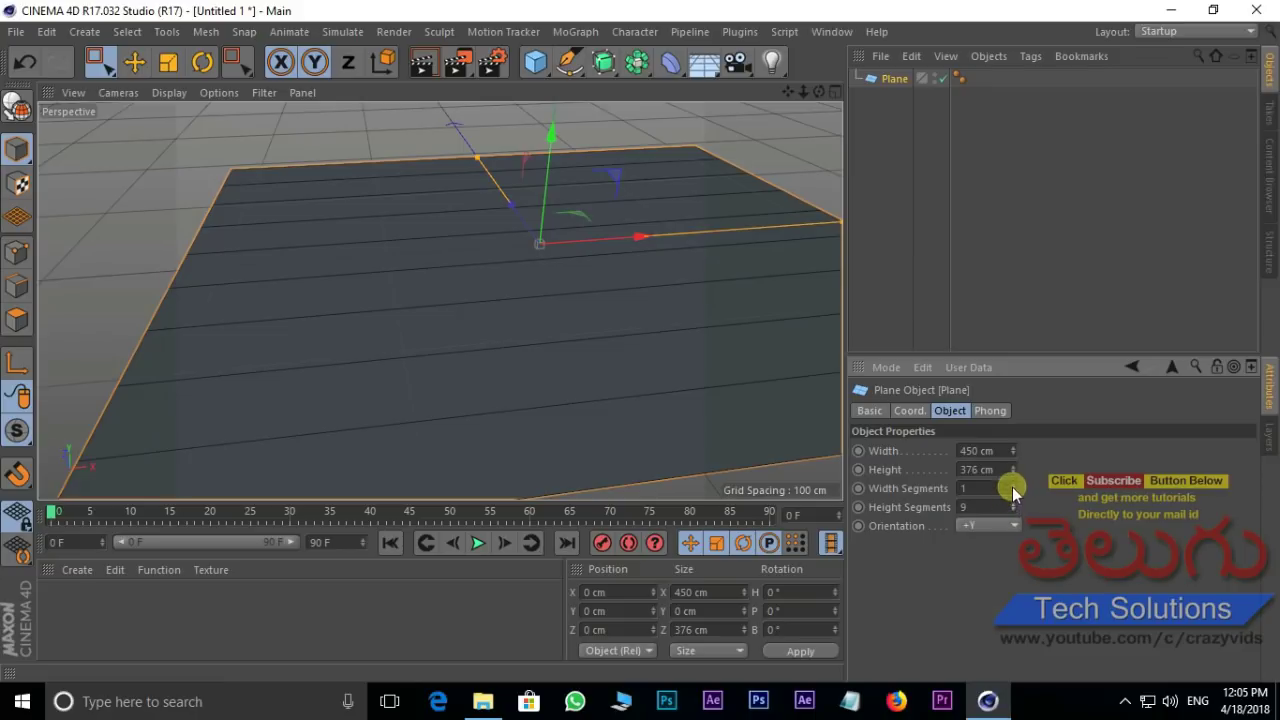
left_click_drag(1012, 483, 1012, 478)
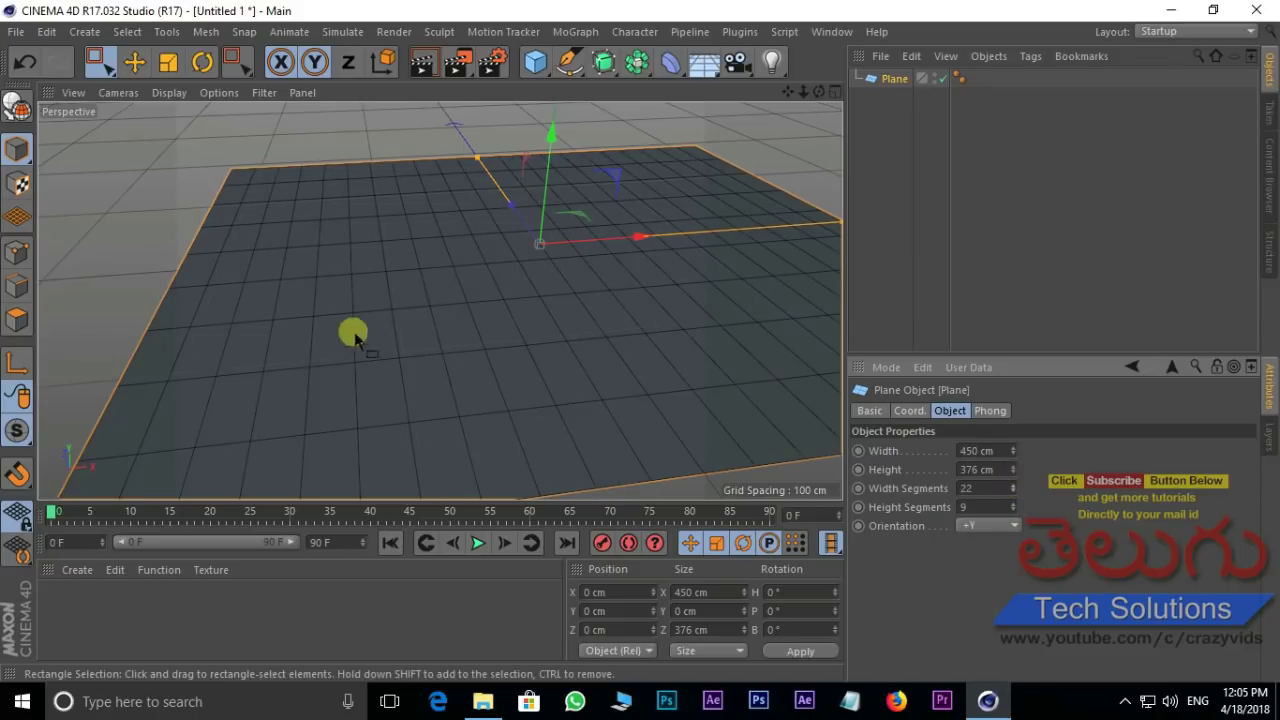
key("Delete")
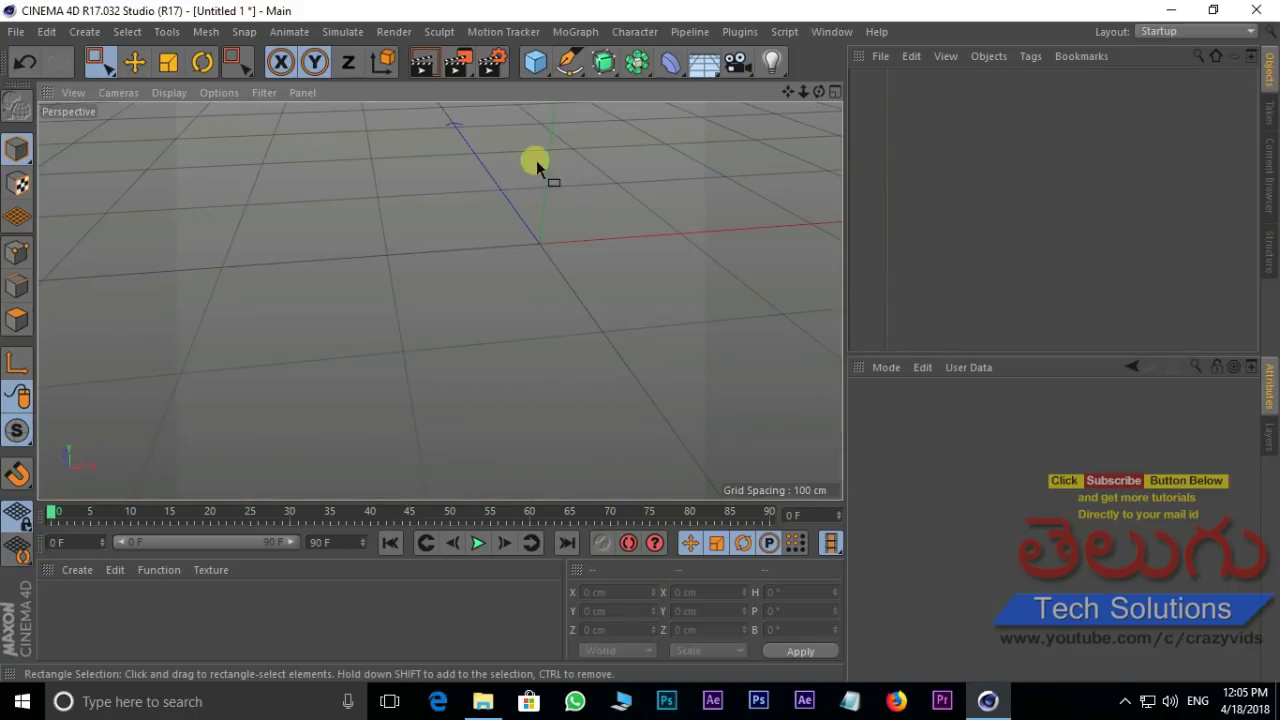
- Add a Polygon object and try width and depth changes, undoing both
left_click(535, 62)
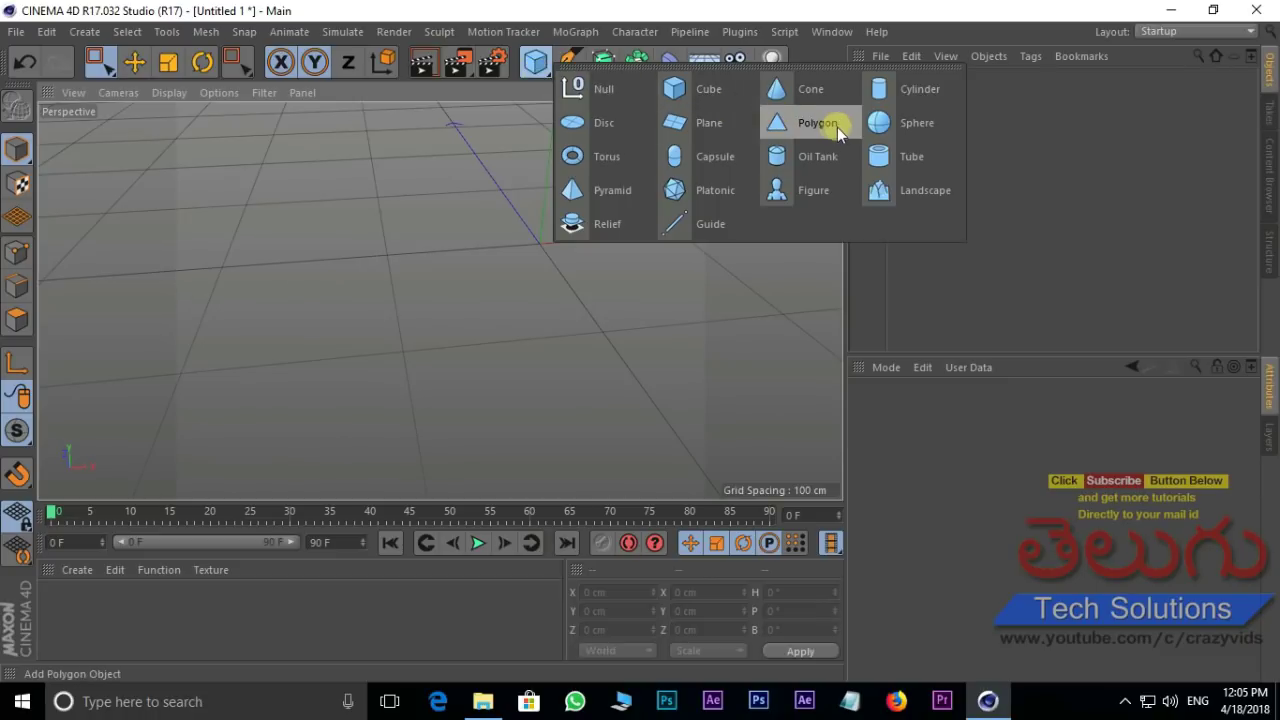
left_click(822, 133)
mouse_move(553, 257)
left_mouse_down("alt")
mouse_move(666, 177)
mouse_move(526, 291)
mouse_move(441, 285)
left_mouse_up("alt")
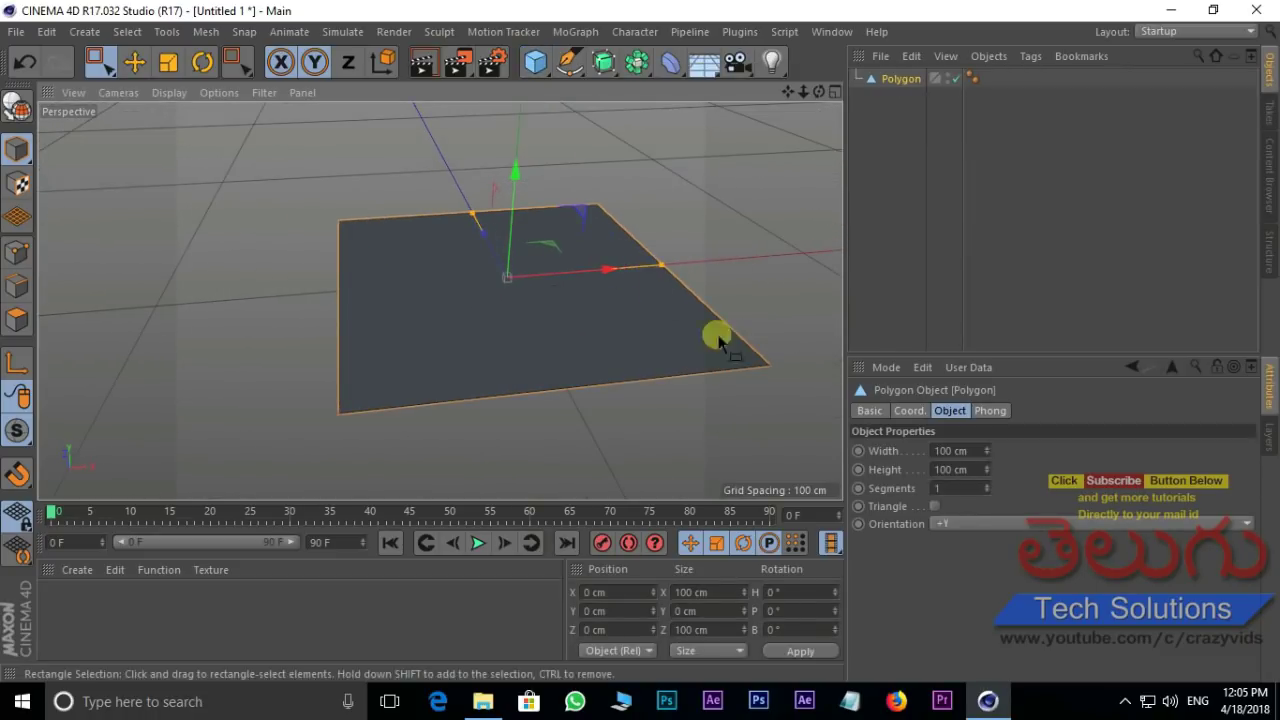
left_click_drag(986, 448, 1009, 550)
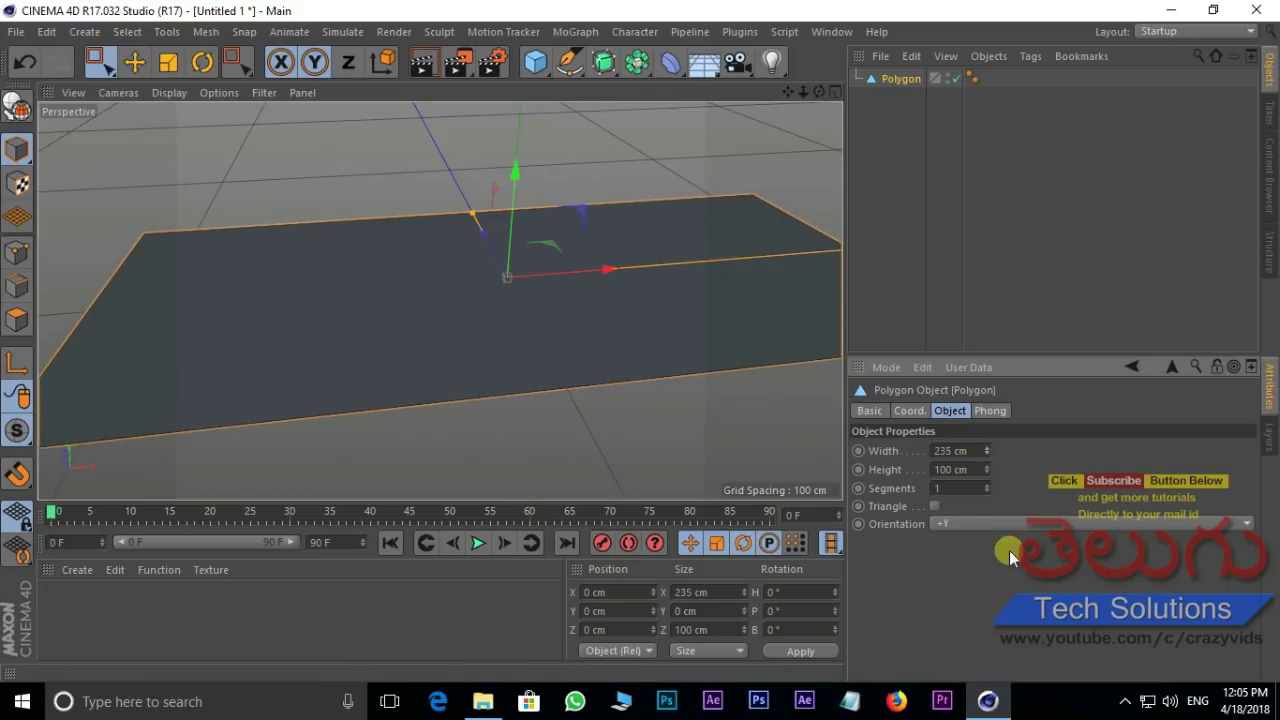
key("ctrl+z")
left_click_drag(988, 468, 990, 440)
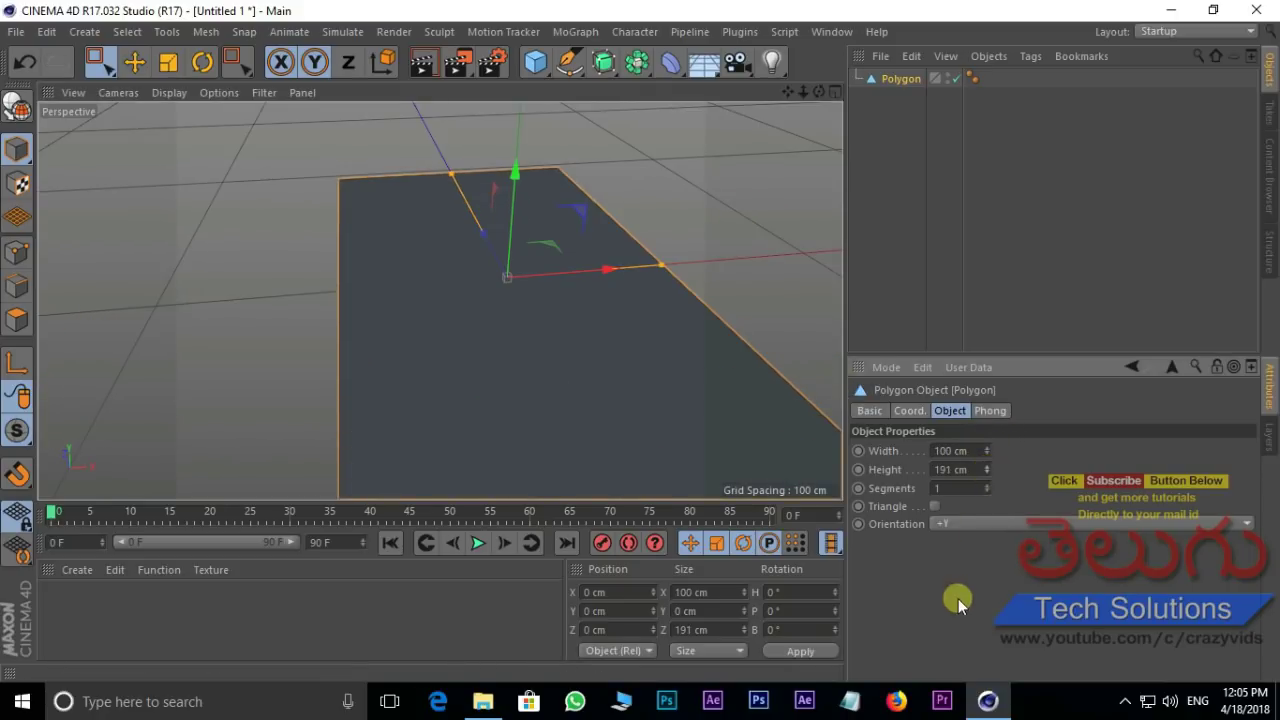
key("ctrl+z")
- Make the polygon a triangle with 11 segments, 133 cm wide and 116 cm high, then delete it
left_click_drag(990, 489, 986, 487)
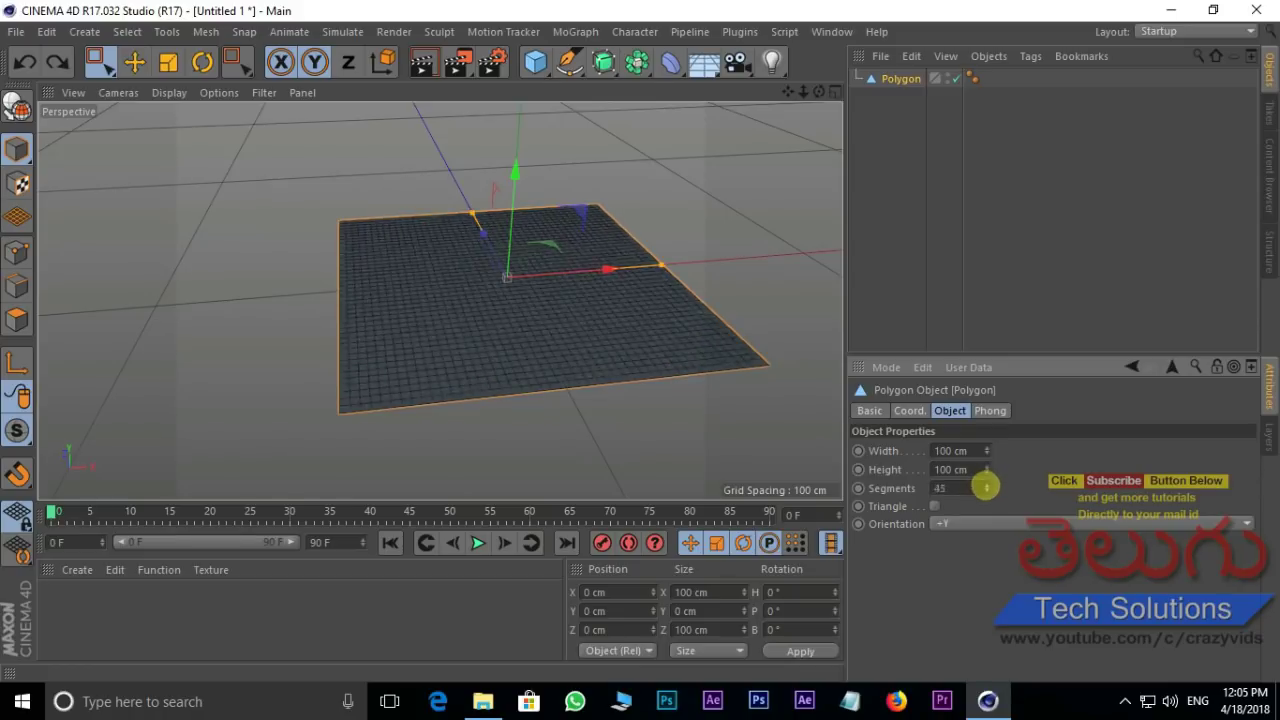
left_click(933, 507)
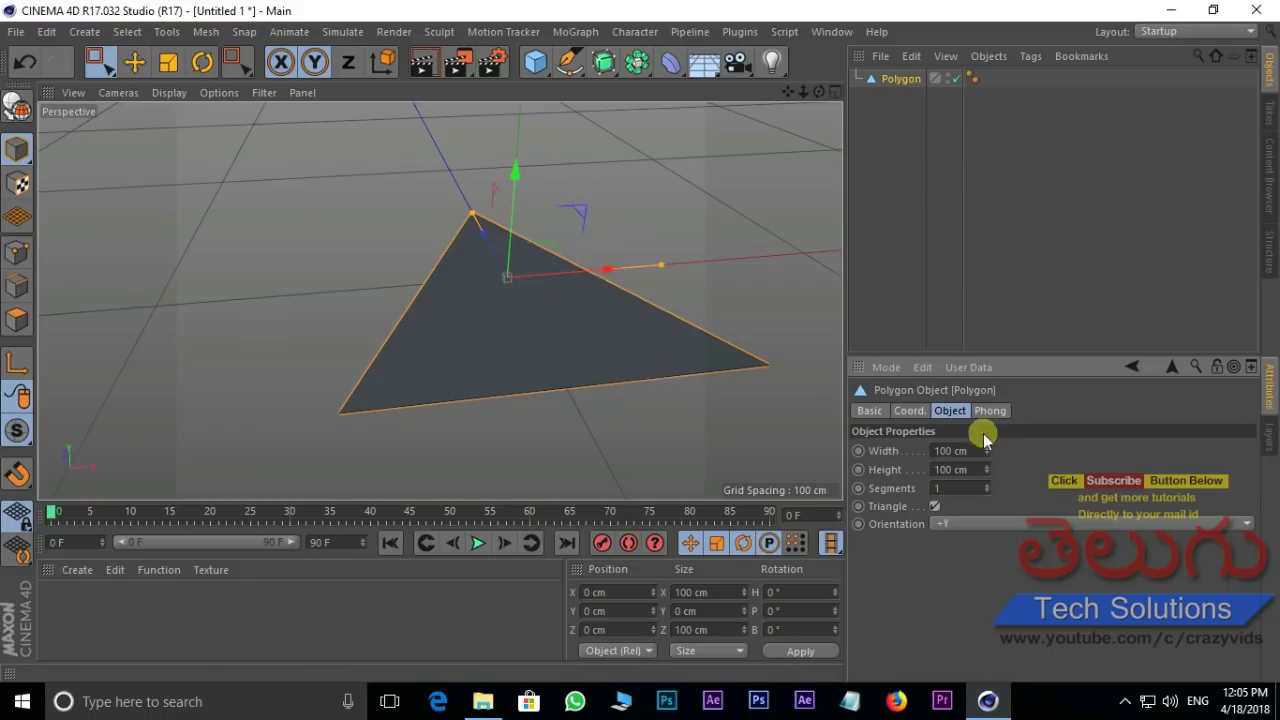
left_click_drag(988, 451, 986, 449)
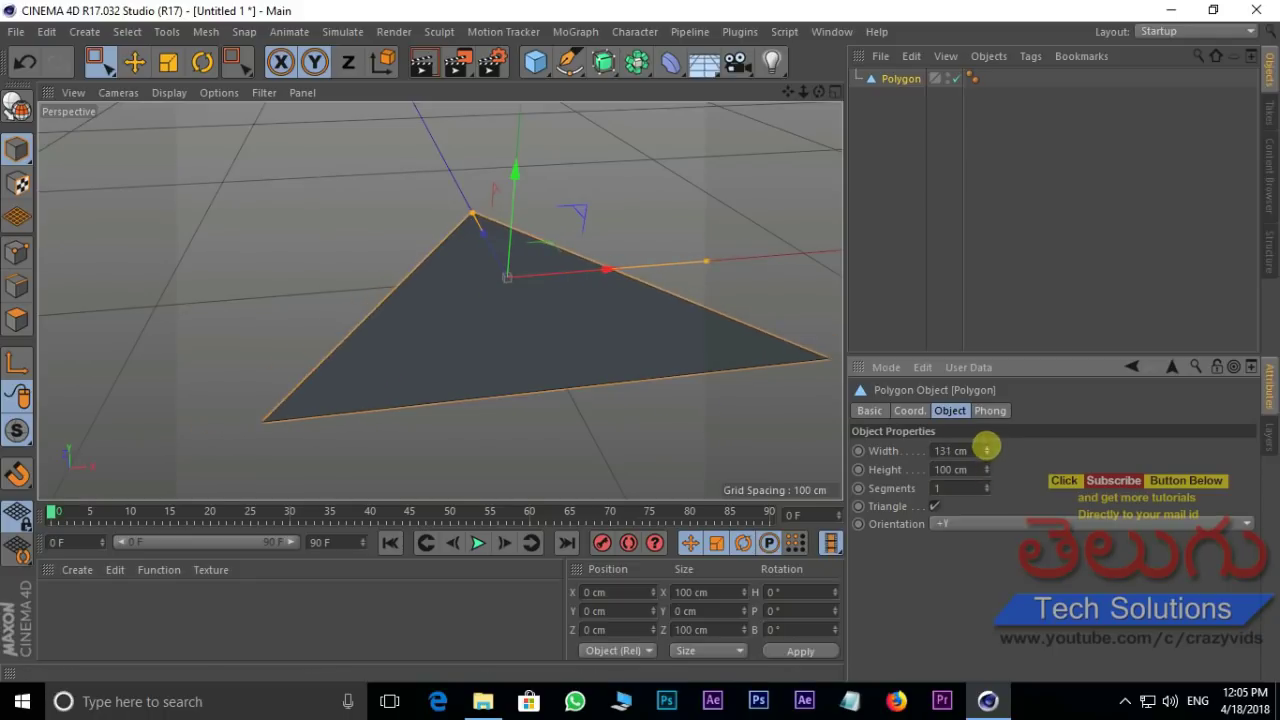
left_click_drag(986, 466, 986, 485)
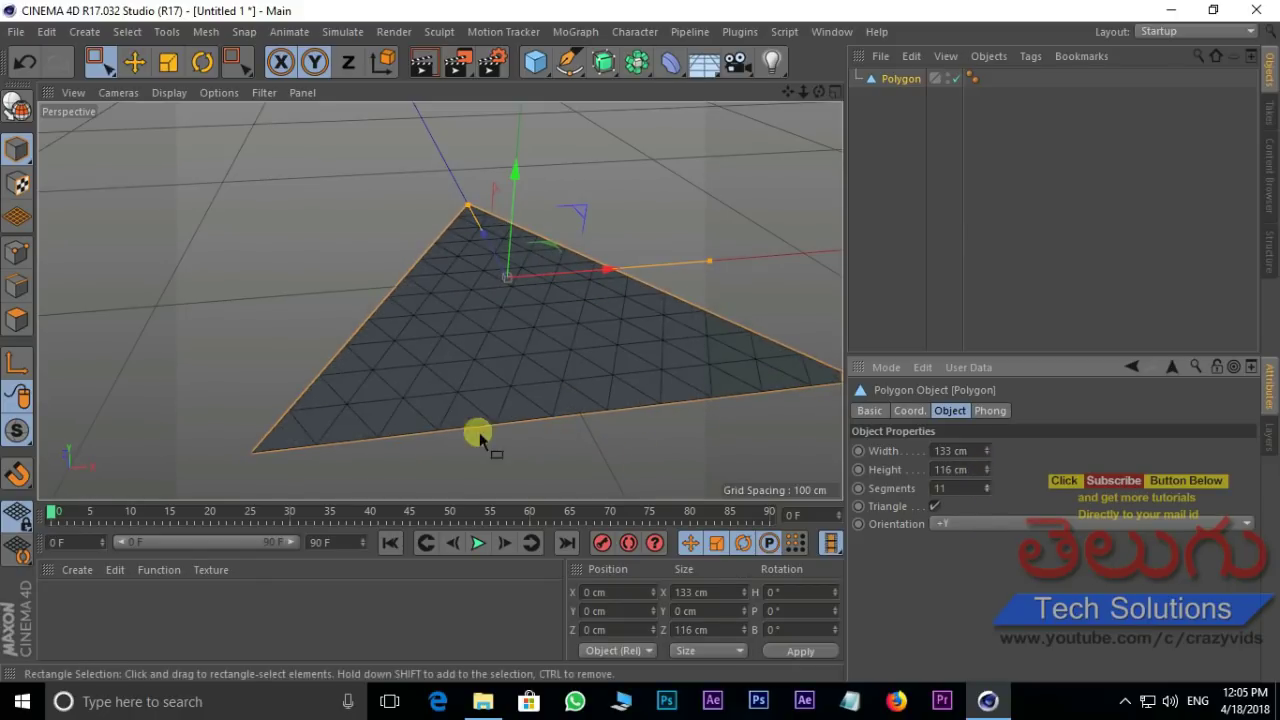
scroll(480, 436, "up", 2)
scroll(532, 411, "up", 2)
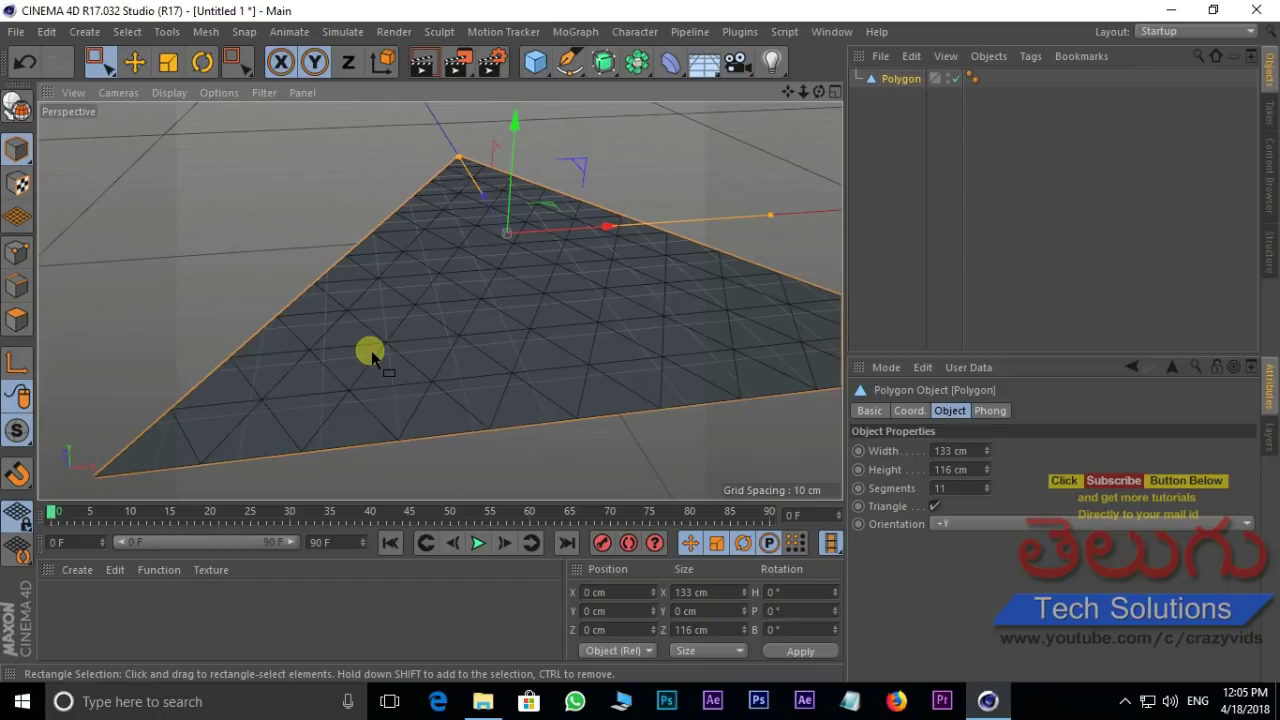
key("Delete")
- Add a sphere, preview the four-view layout, and set its radius to 79 cm
left_click(535, 62)
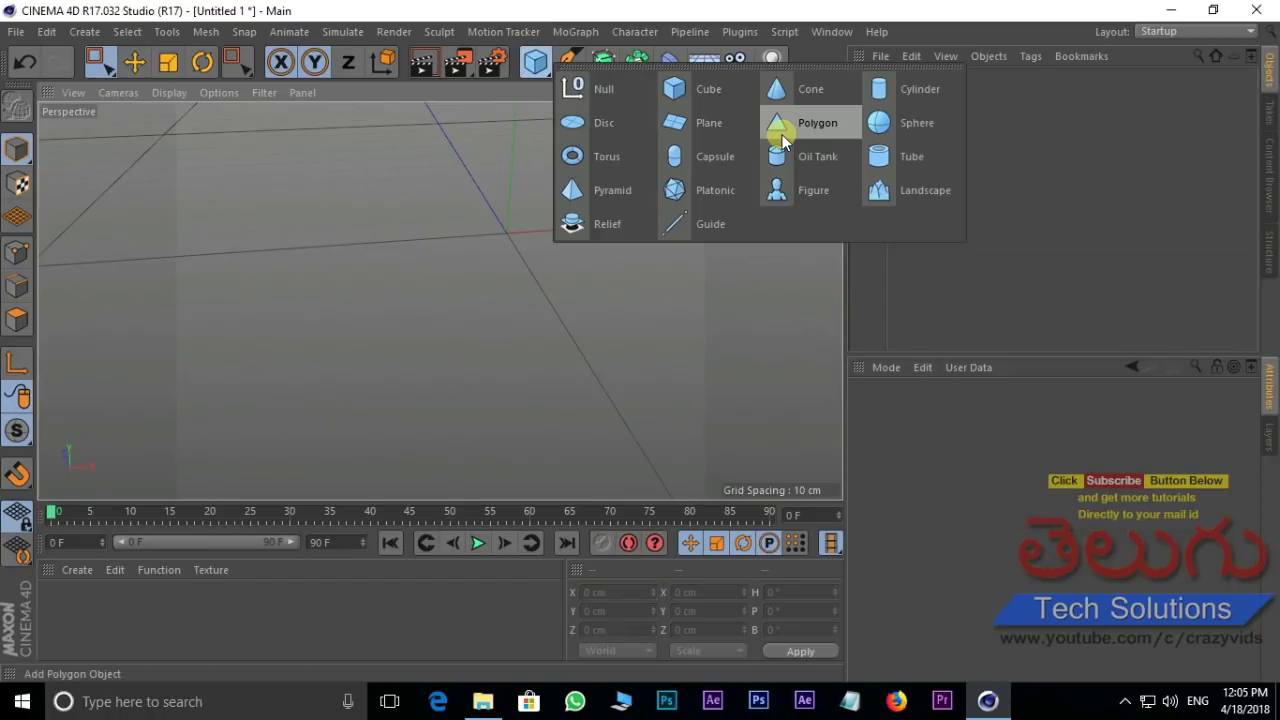
left_click(899, 124)
scroll(477, 292, "down", 3)
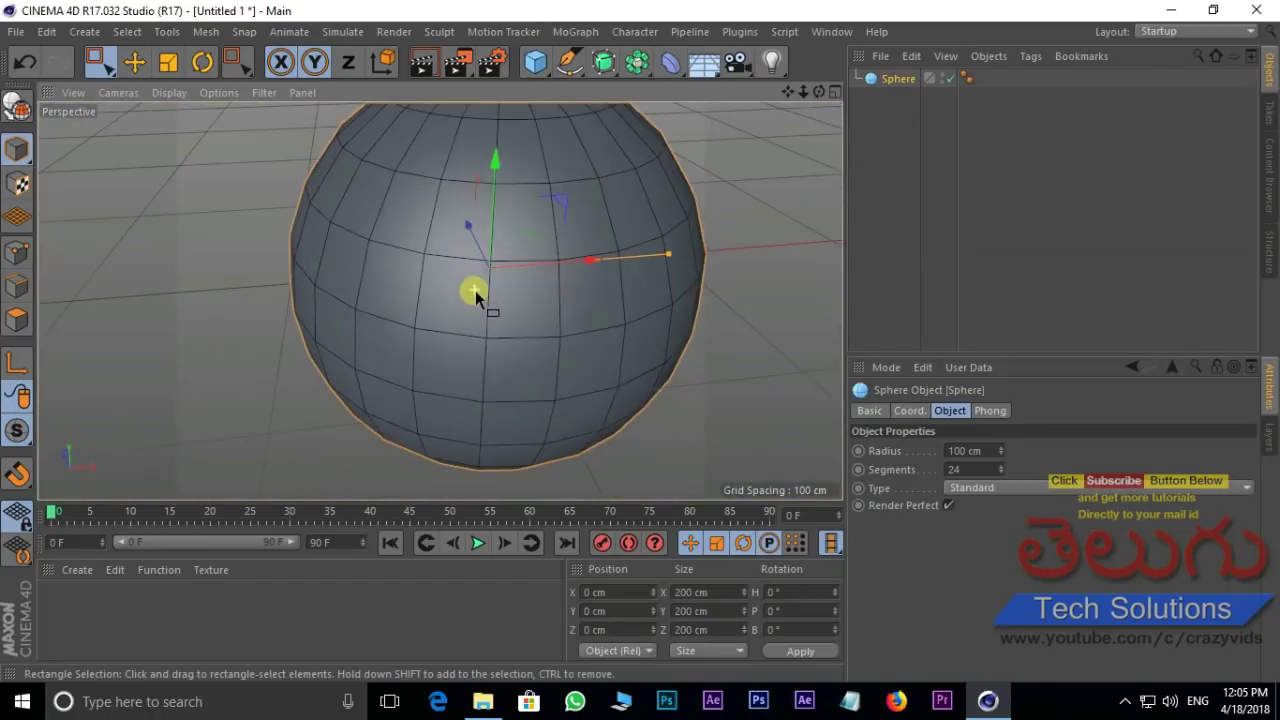
middle_click(759, 216)
middle_click(200, 200)
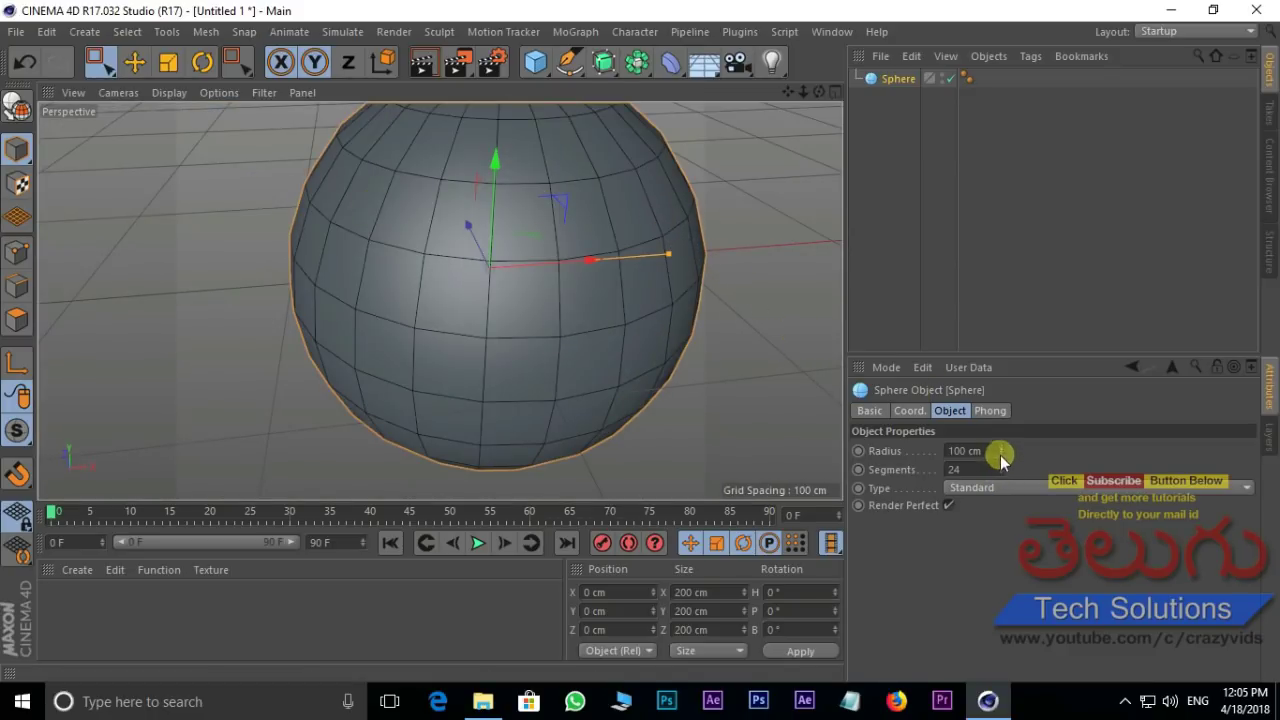
left_click_drag(1001, 458, 1005, 455)
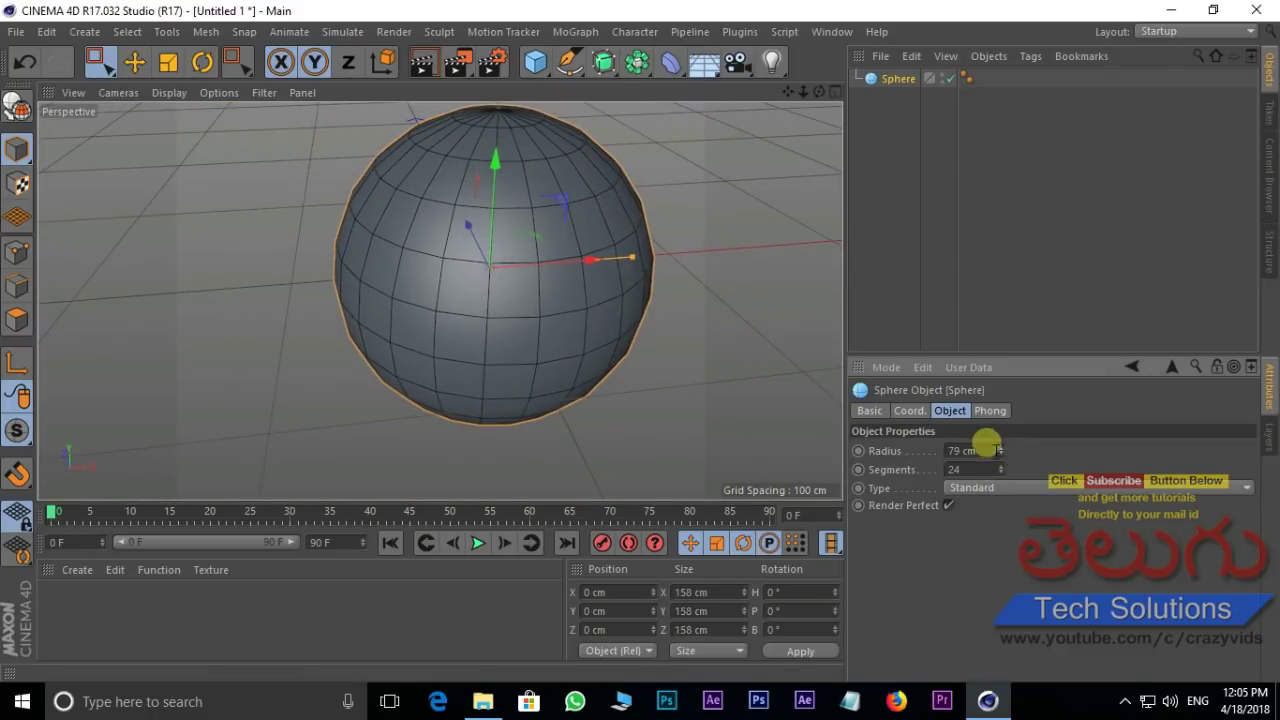
- Drop the sphere to 3 segments, orbit to inspect it, then raise it to 76 segments
left_click_drag(1001, 472, 1001, 470)
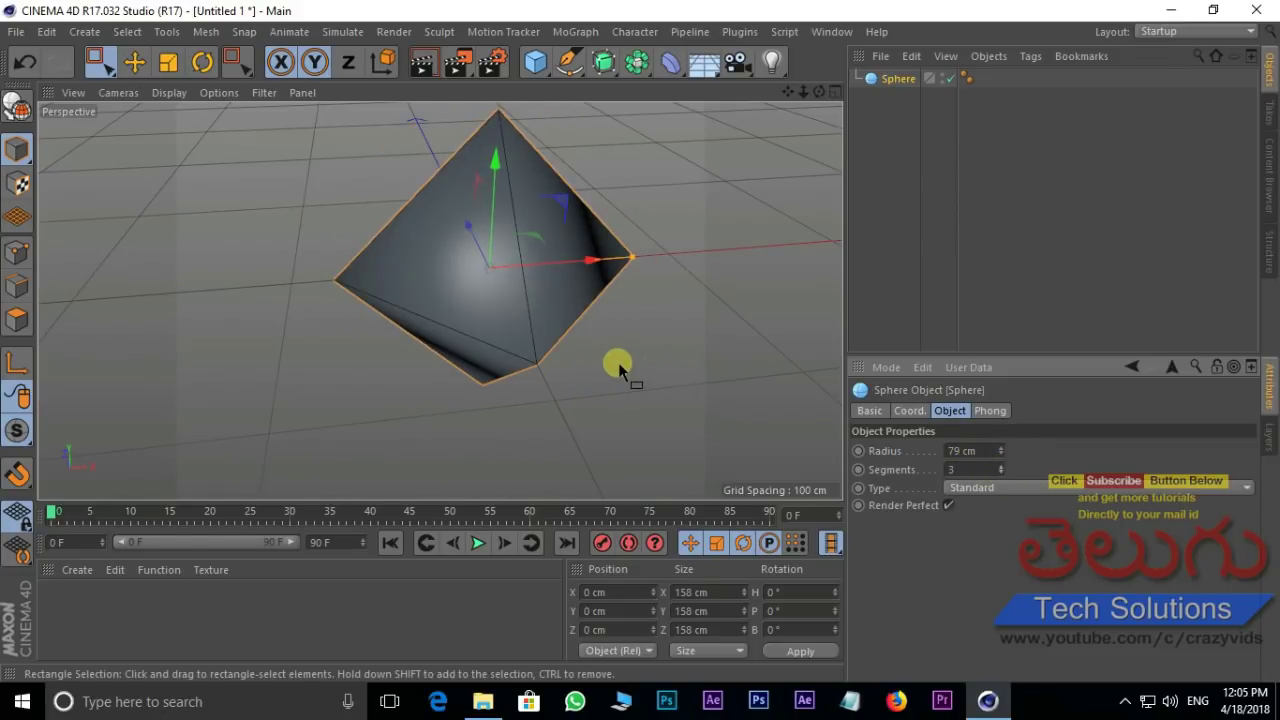
mouse_move(598, 370)
left_mouse_down("alt")
mouse_move(412, 358)
mouse_move(641, 342)
left_mouse_up("alt")
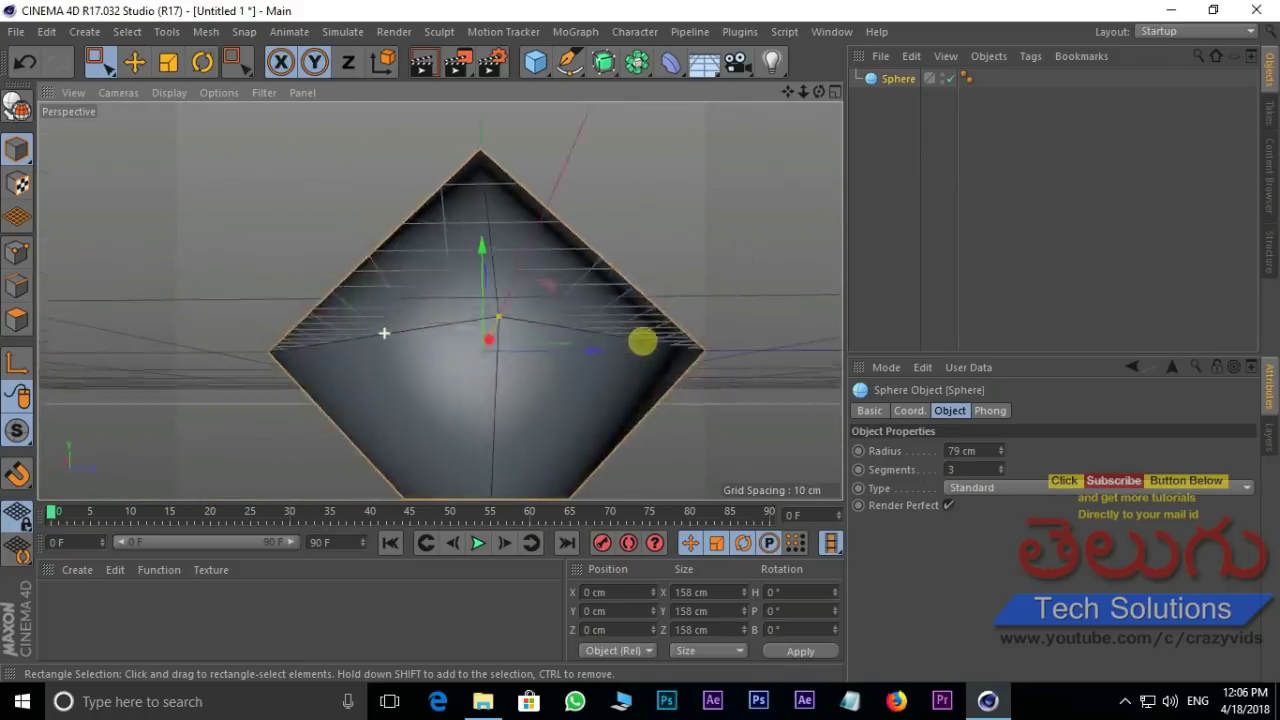
left_click_drag(641, 342, 640, 340, "alt")
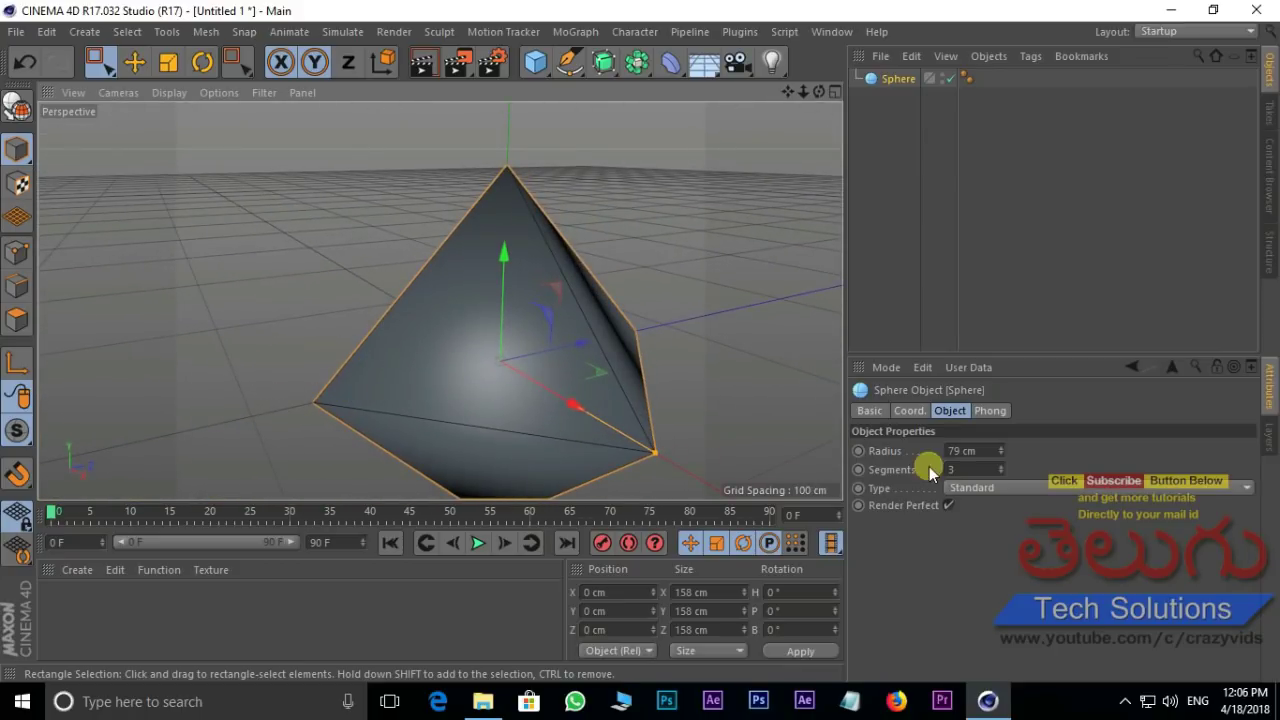
left_click_drag(1001, 468, 1001, 470)
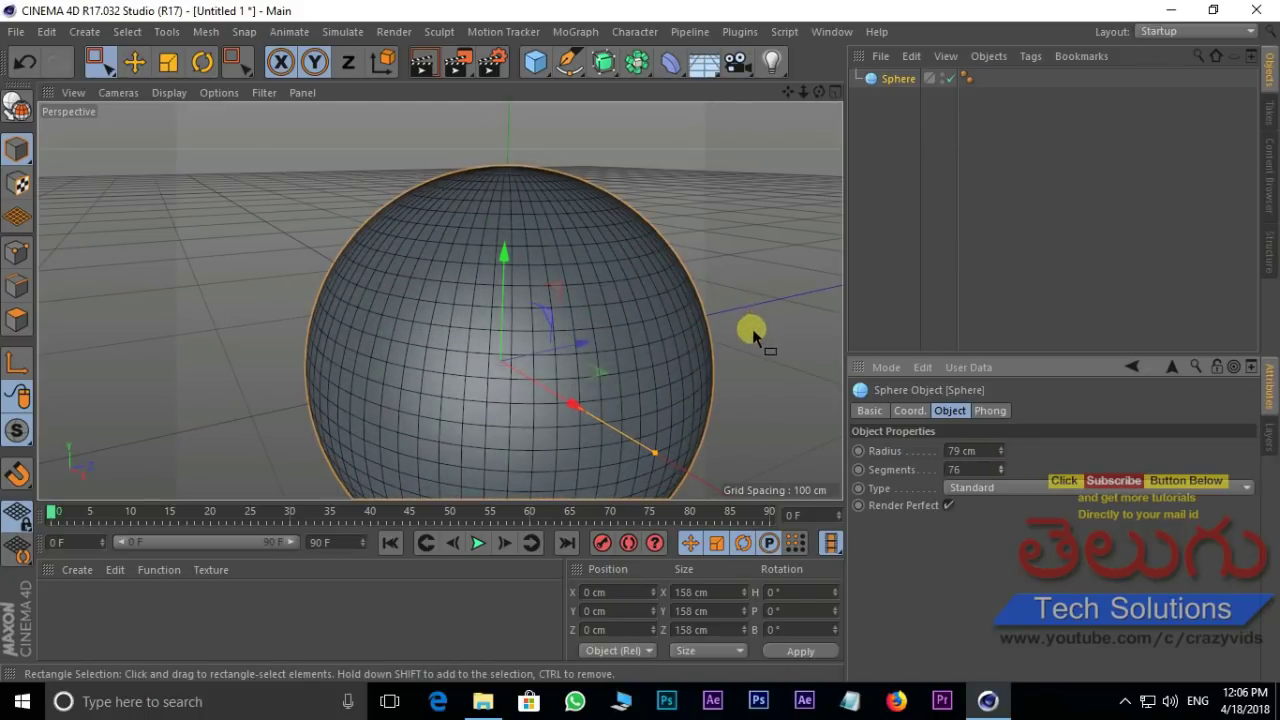
left_click_drag(756, 333, 686, 277, "alt")
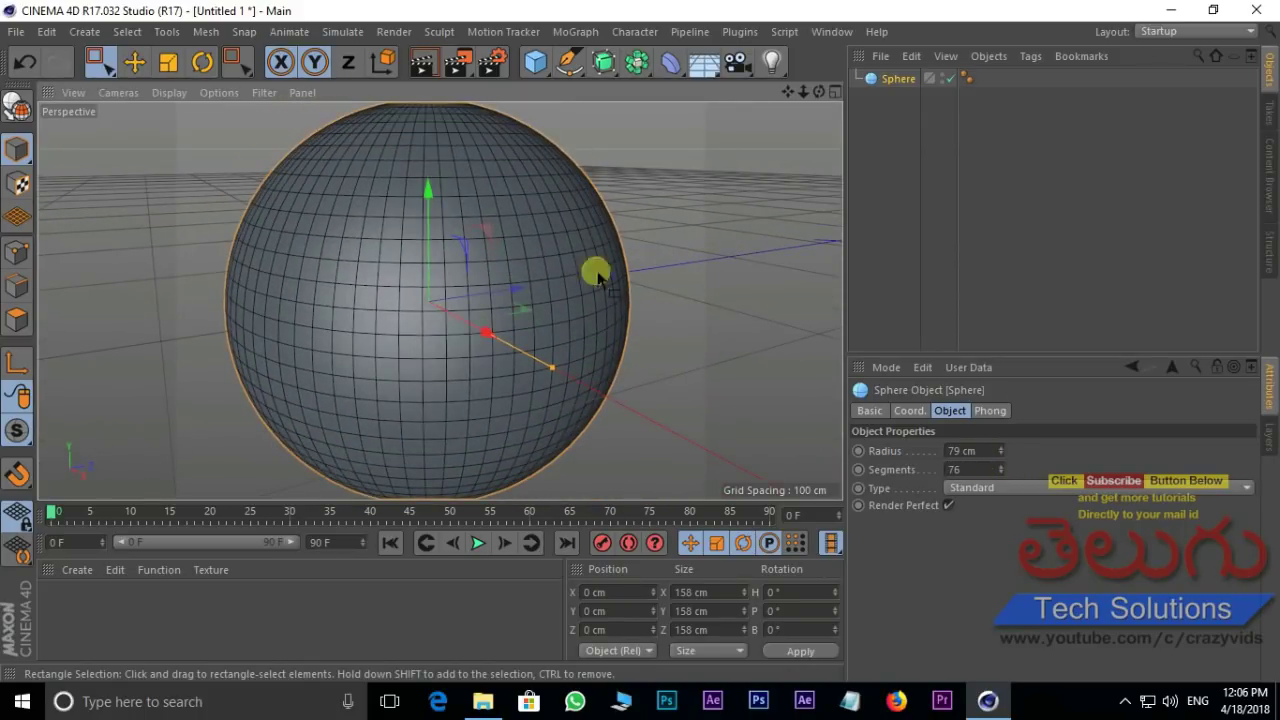
- Delete the sphere and add a torus, orbiting to look down on it
key("Delete")
left_click(535, 62)
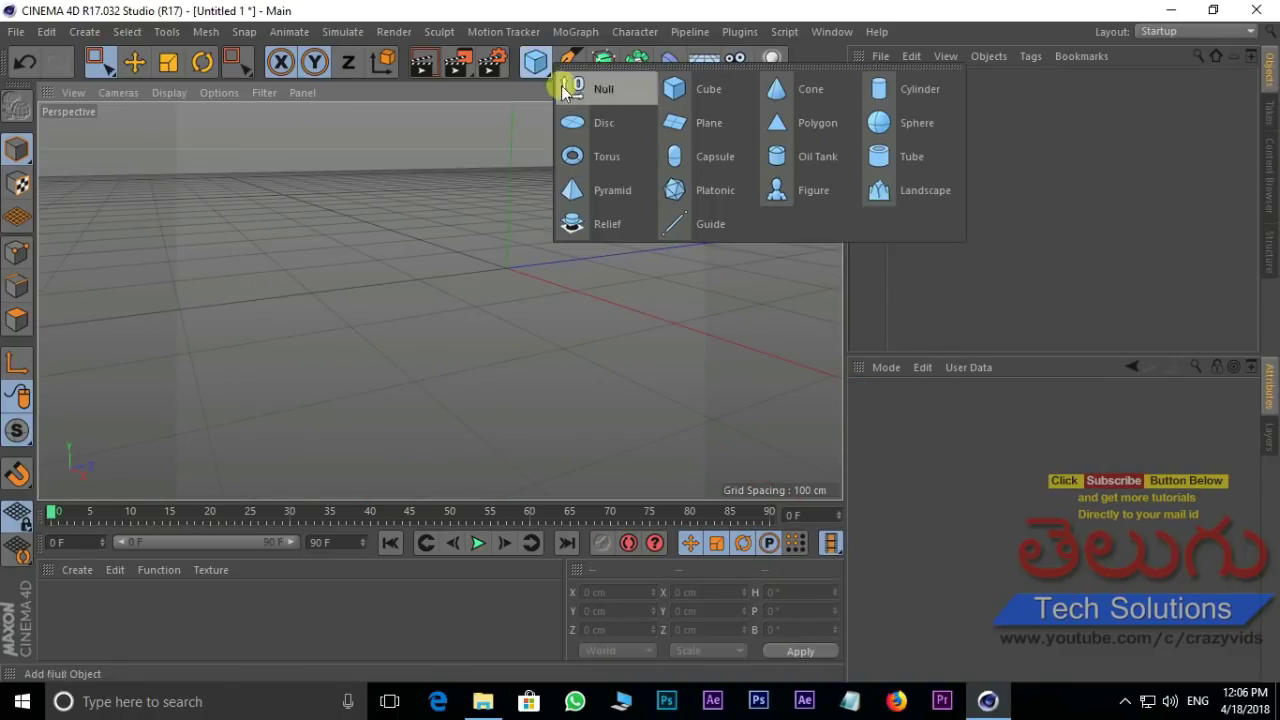
left_click(622, 157)
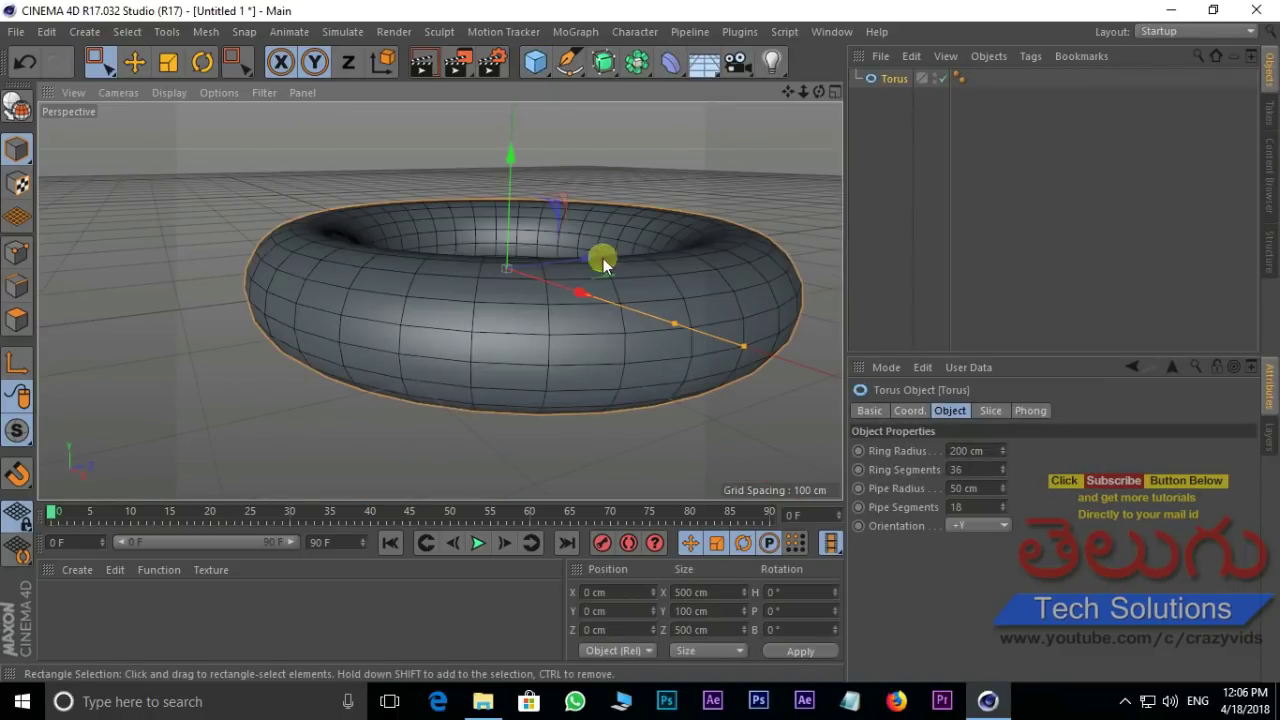
mouse_move(605, 228)
left_mouse_down("alt")
mouse_move(623, 243)
mouse_move(414, 343)
mouse_move(457, 423)
mouse_move(541, 398)
mouse_move(557, 337)
mouse_move(503, 308)
left_mouse_up("alt")
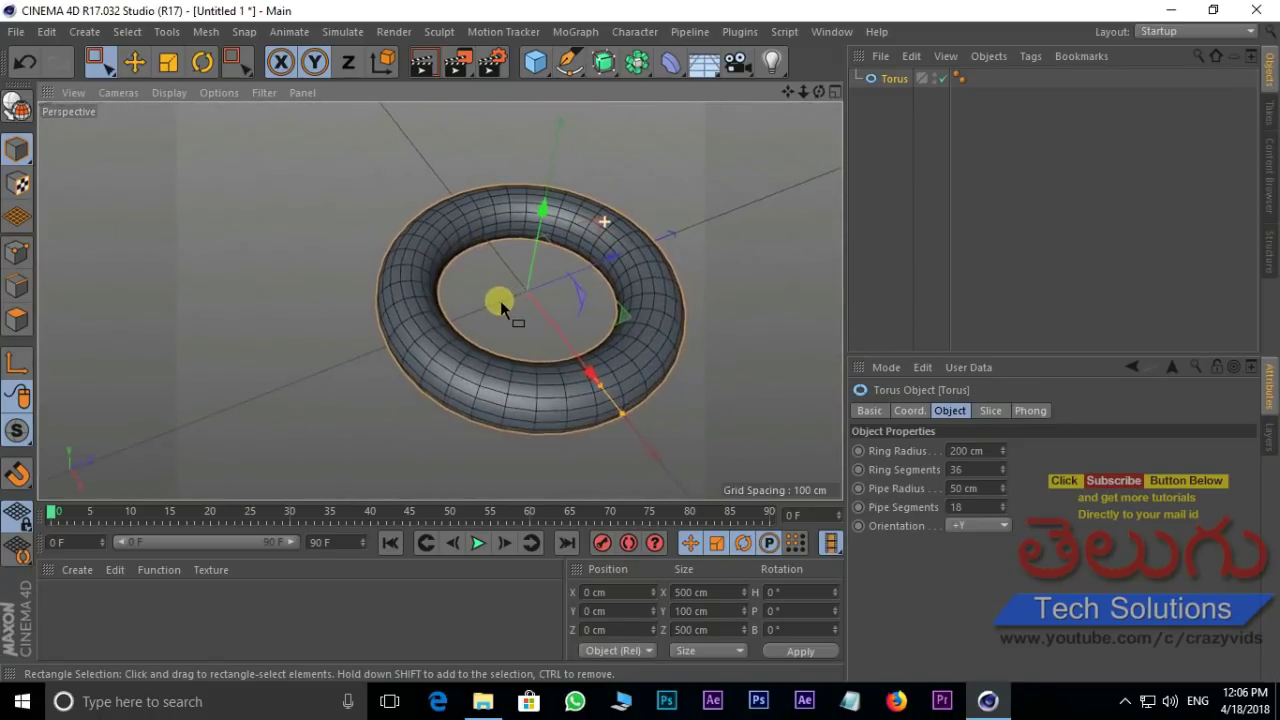
scroll(731, 400, "up", 2)
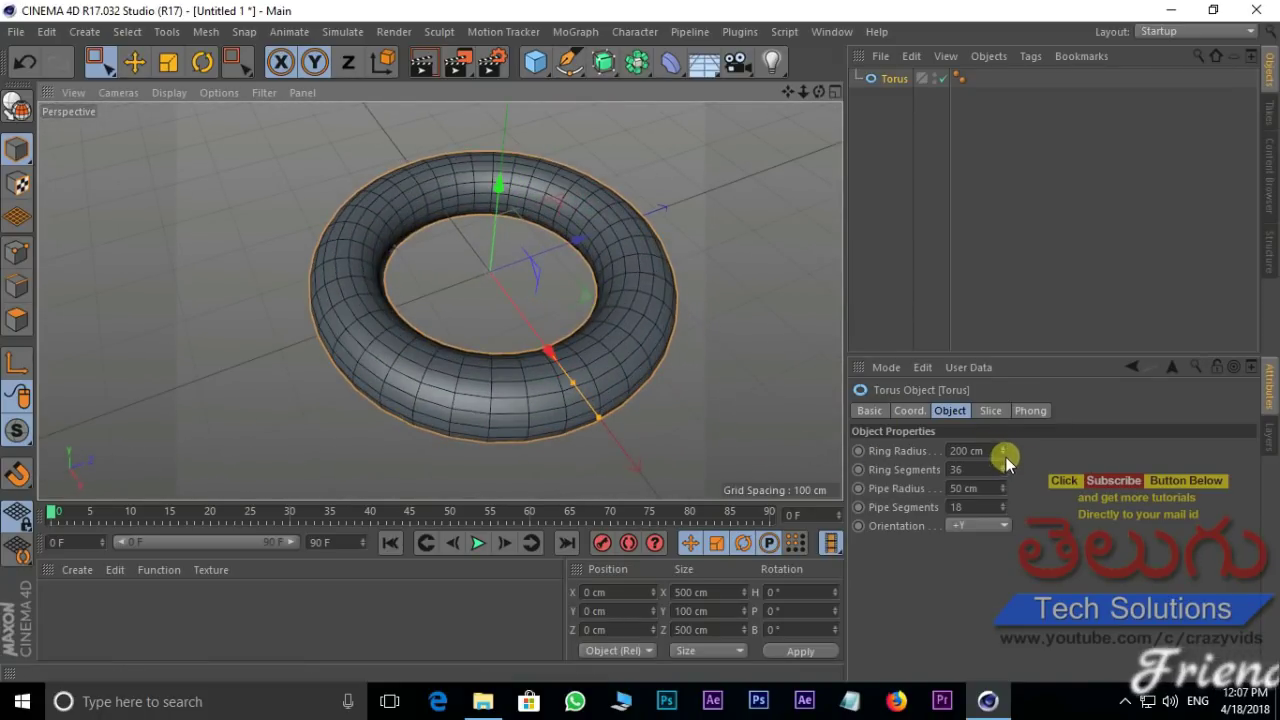
- Set ring radius 164 cm and pipe radius 41 cm, each with 70 segments
left_click_drag(1002, 452, 1004, 463)
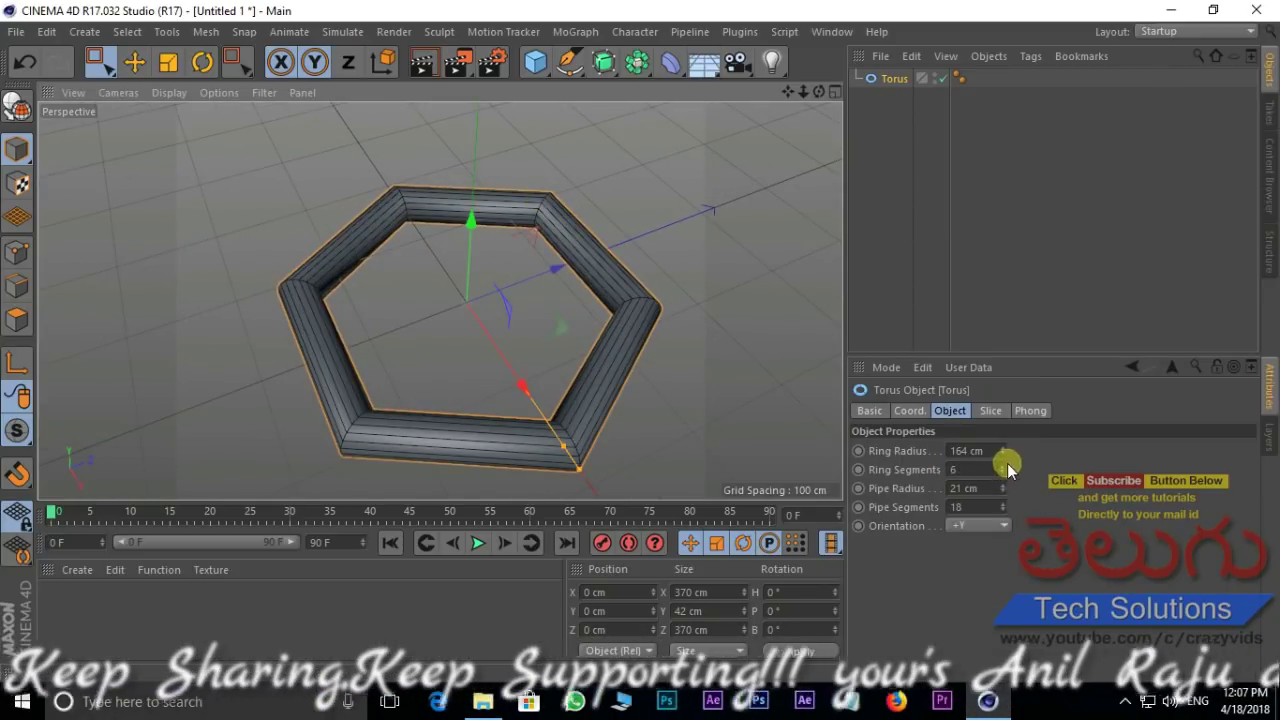
left_click_drag(1008, 463, 1003, 466)
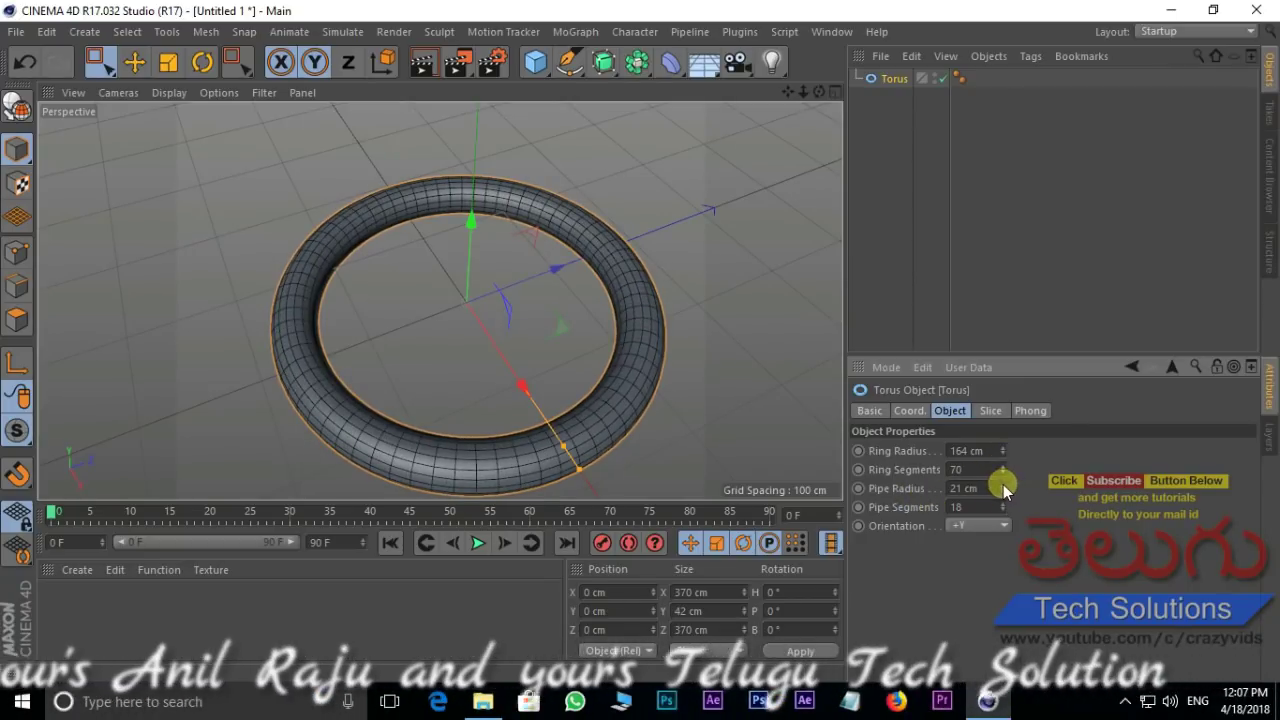
left_click_drag(1003, 484, 1003, 487)
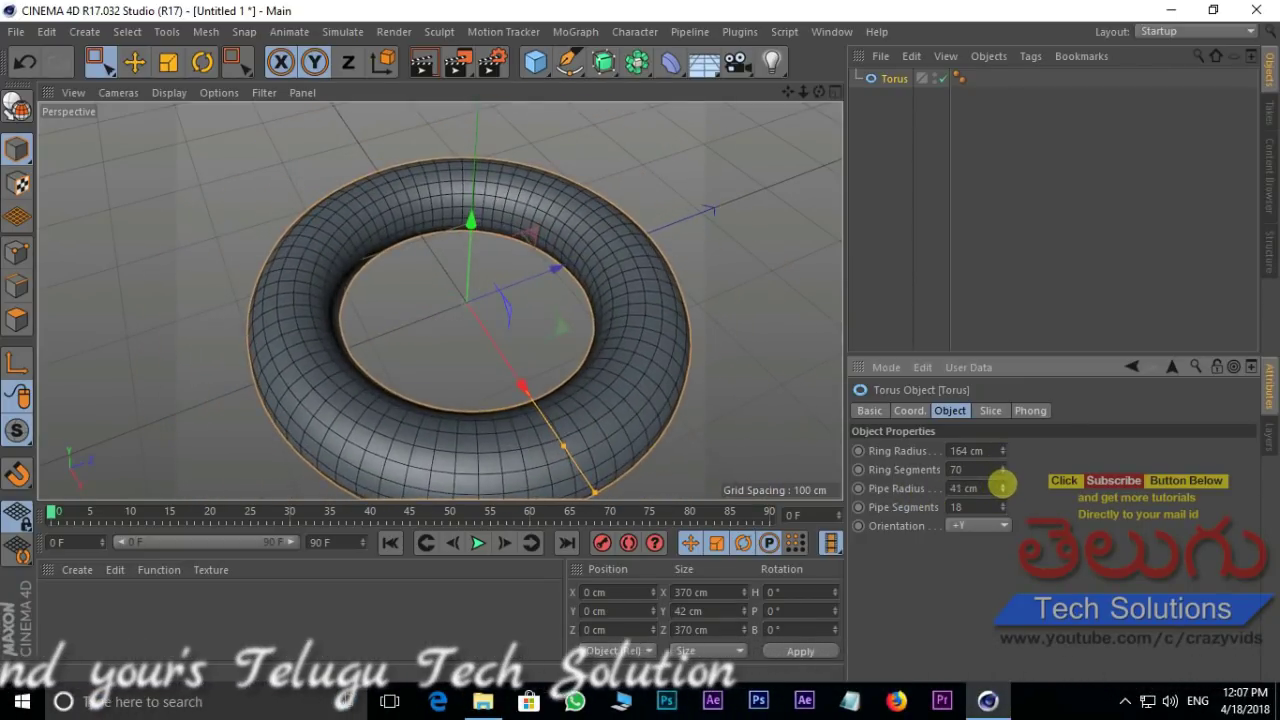
left_click_drag(1003, 510, 1002, 505)
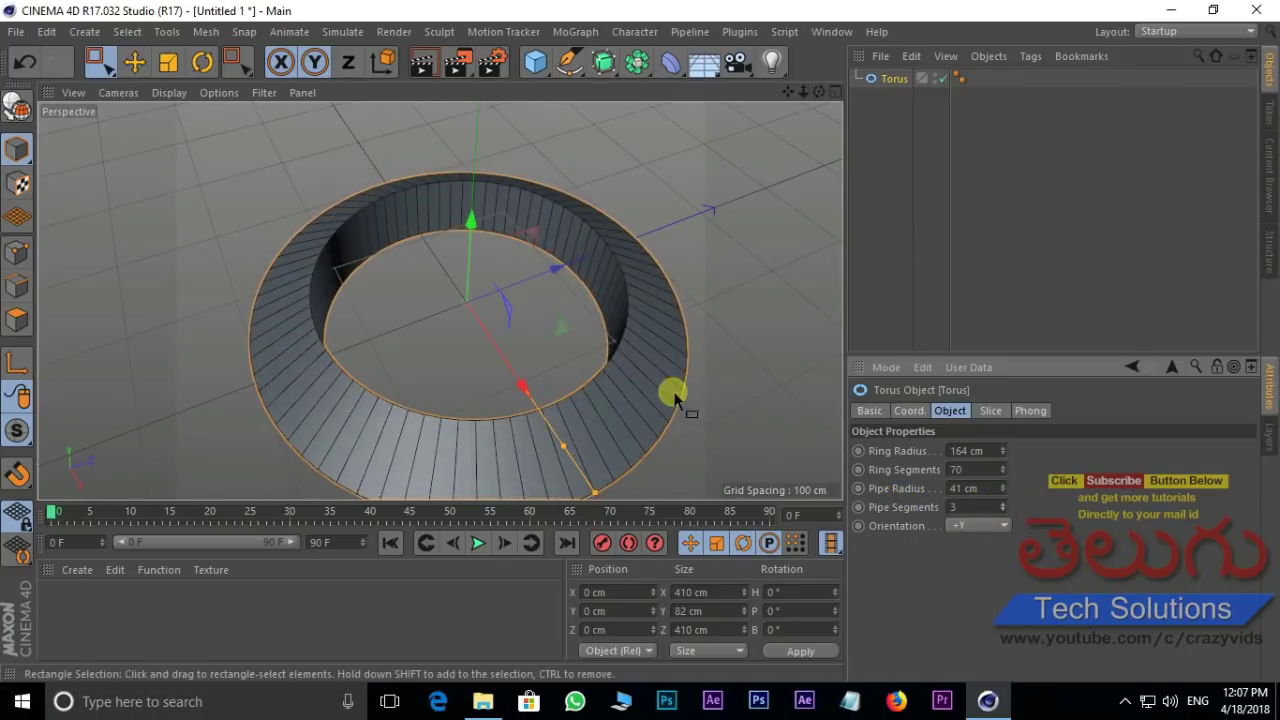
mouse_move(708, 443)
left_mouse_down("alt")
mouse_move(689, 266)
mouse_move(634, 206)
mouse_move(608, 357)
mouse_move(815, 420)
mouse_move(729, 371)
mouse_move(586, 229)
mouse_move(586, 409)
mouse_move(614, 456)
mouse_move(618, 437)
left_mouse_up("alt")
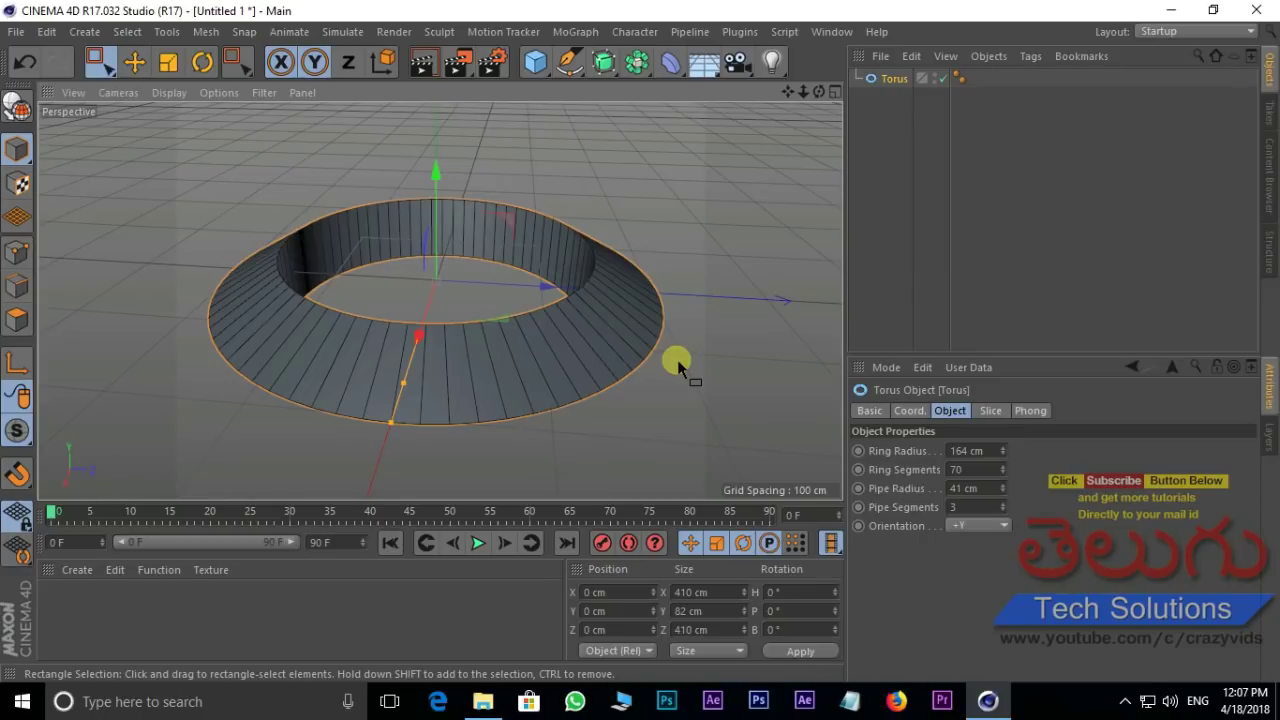
mouse_move(1003, 504)
left_mouse_down()
mouse_move(1003, 480)
mouse_move(1005, 508)
left_mouse_up()
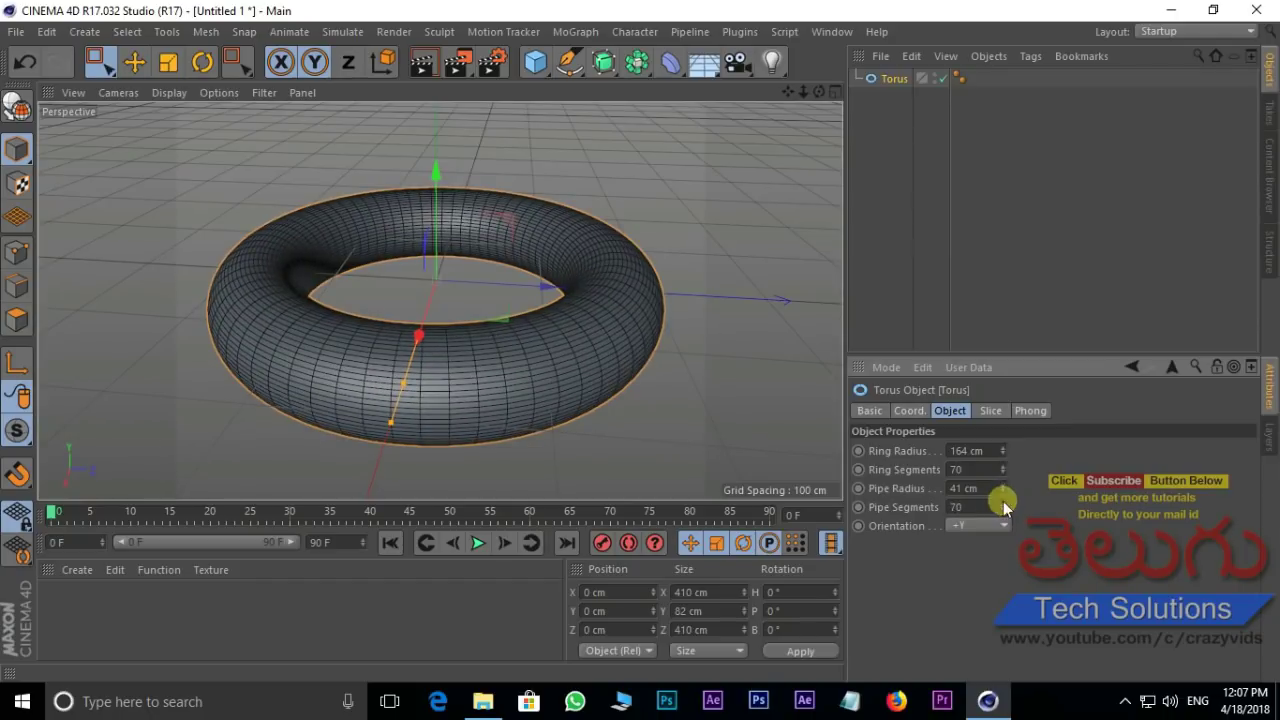
- Delete the torus and add a capsule, orbiting around it
key("Delete")
left_click(549, 73)
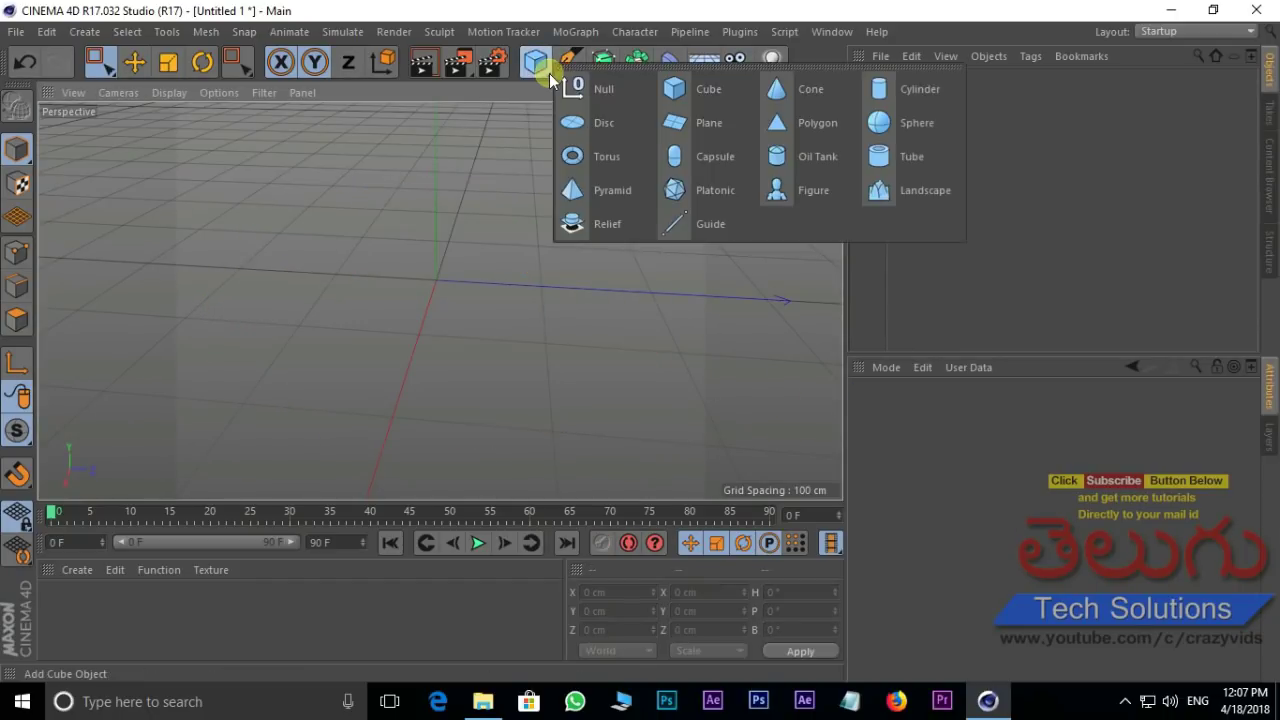
left_click(719, 166)
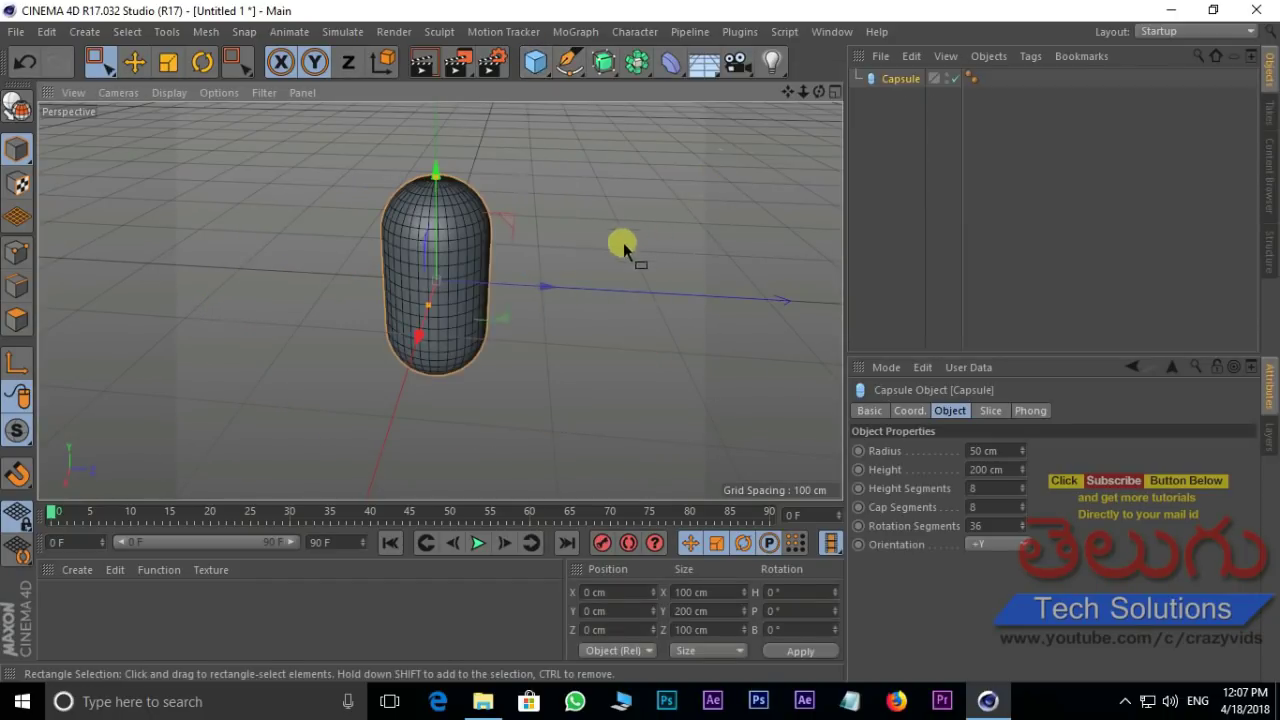
scroll(425, 290, "up", 2)
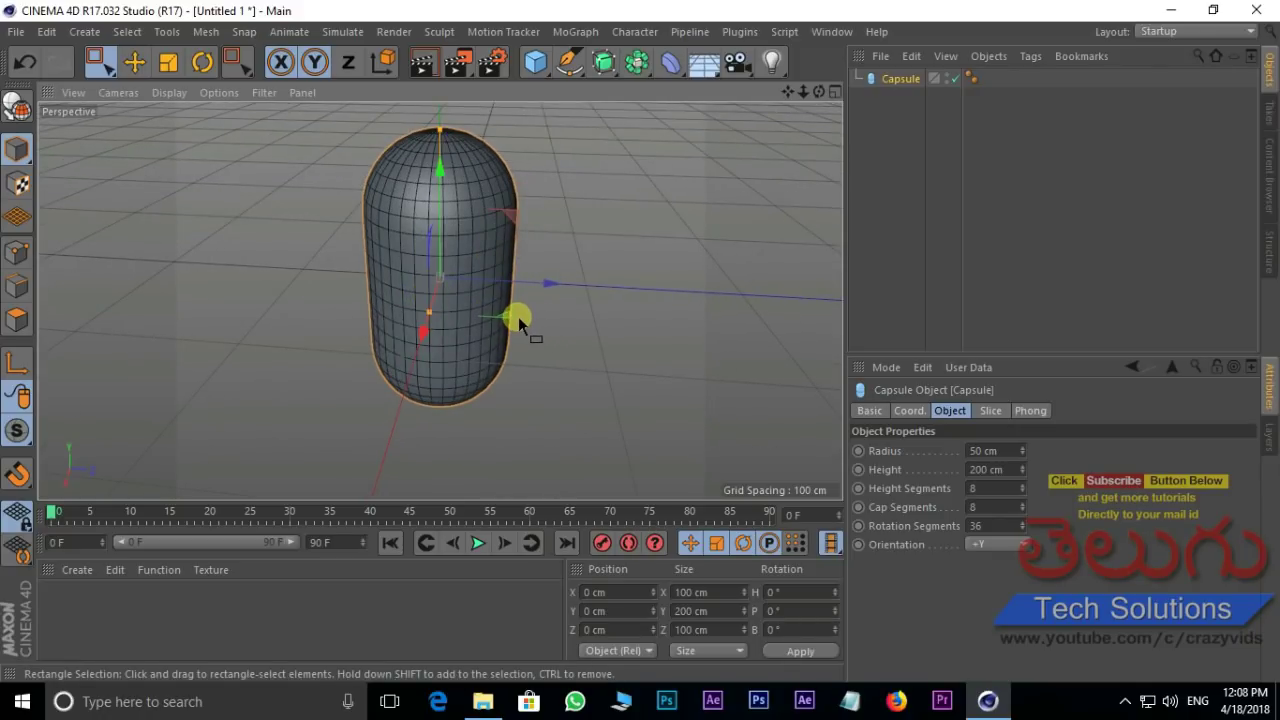
mouse_move(524, 330)
left_mouse_down("alt")
mouse_move(614, 229)
mouse_move(643, 343)
mouse_move(620, 346)
mouse_move(640, 340)
mouse_move(563, 294)
mouse_move(355, 291)
mouse_move(691, 234)
mouse_move(681, 279)
left_mouse_up("alt")
- Set the capsule radius to 72 cm and settle cap segments at 16
mouse_move(1022, 449)
left_mouse_down()
mouse_move(1022, 435)
mouse_move(1021, 487)
left_mouse_up()
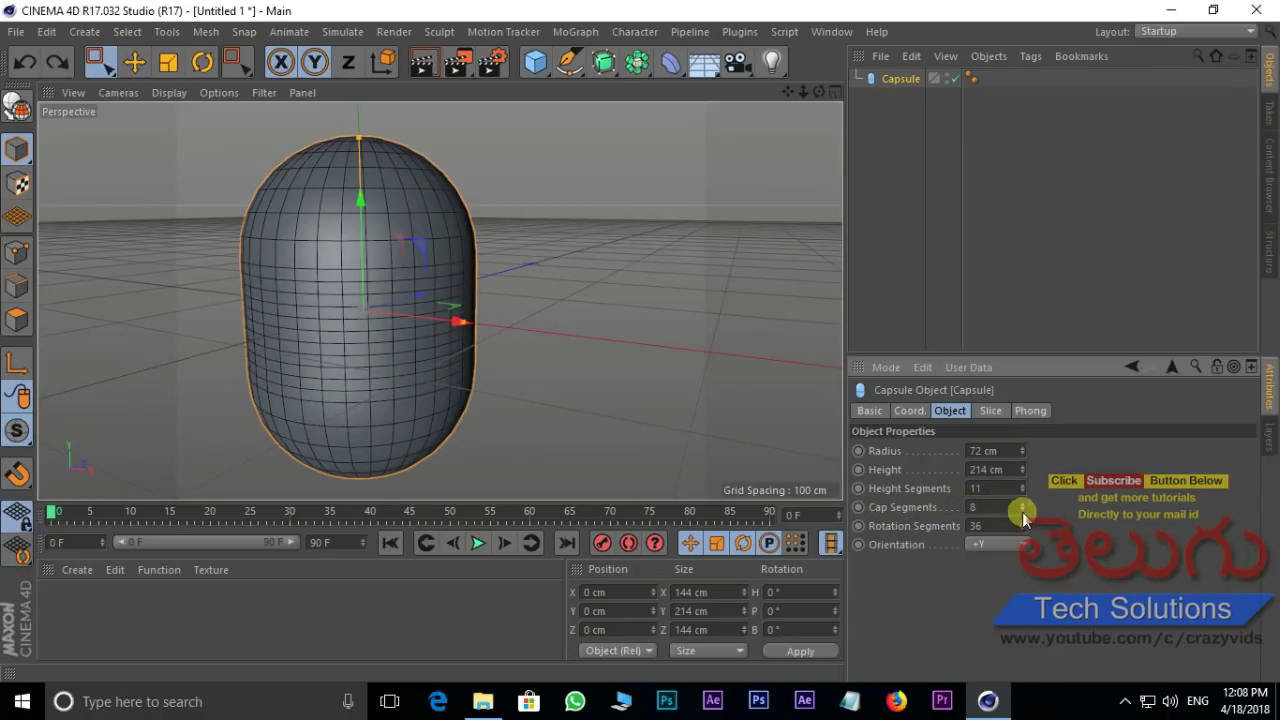
left_click_drag(1023, 506, 1021, 505)
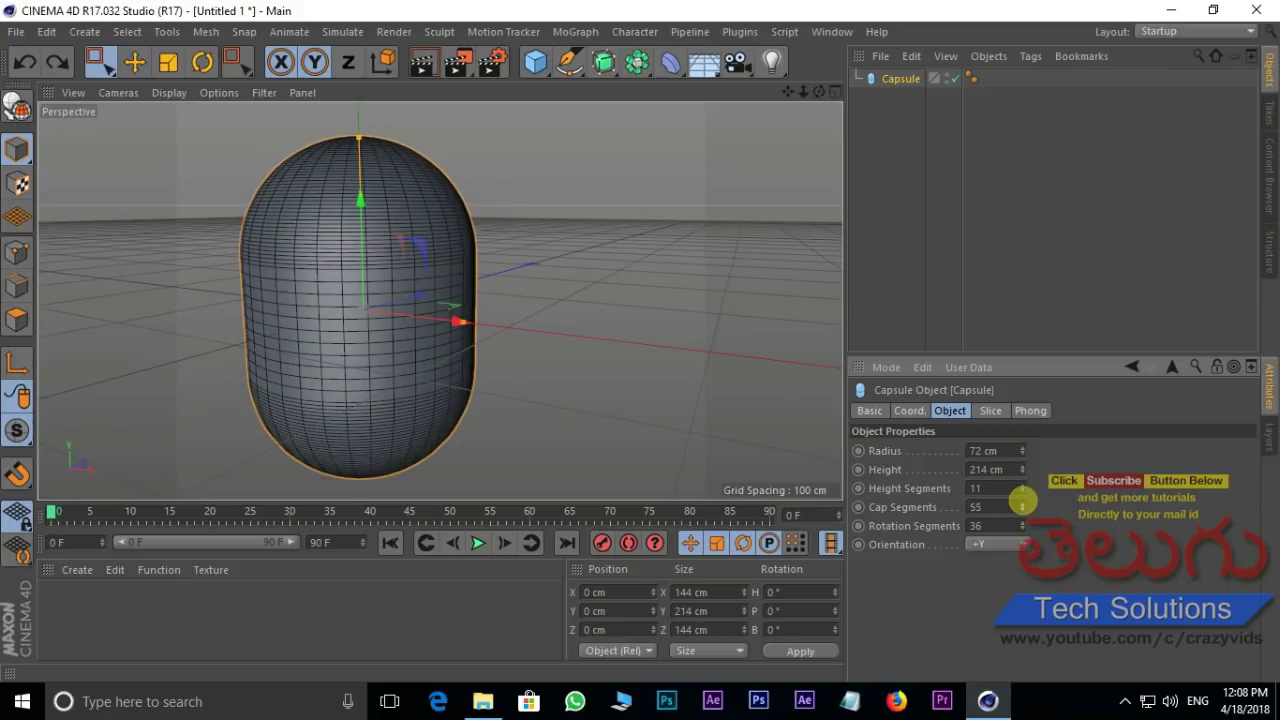
left_click_drag(1021, 505, 1021, 502)
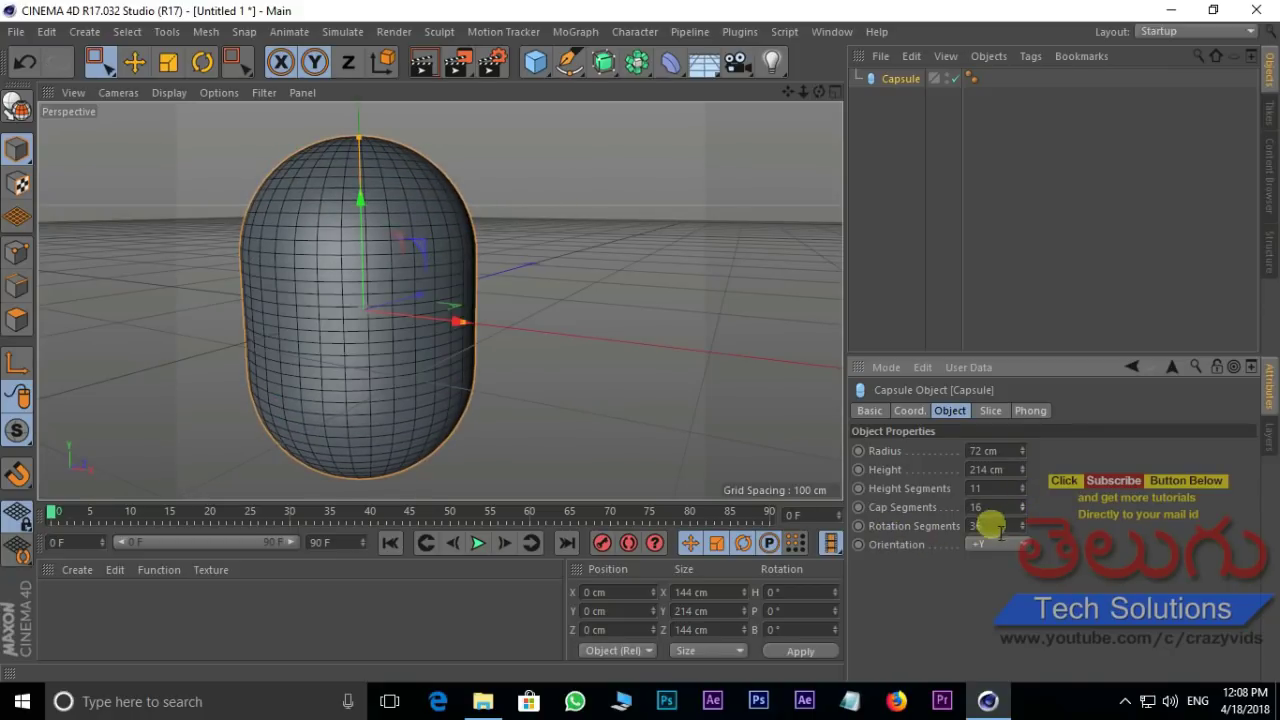
- Drop rotation segments to 3, raise them to 52, then delete the capsule
left_click_drag(1022, 528, 1021, 526)
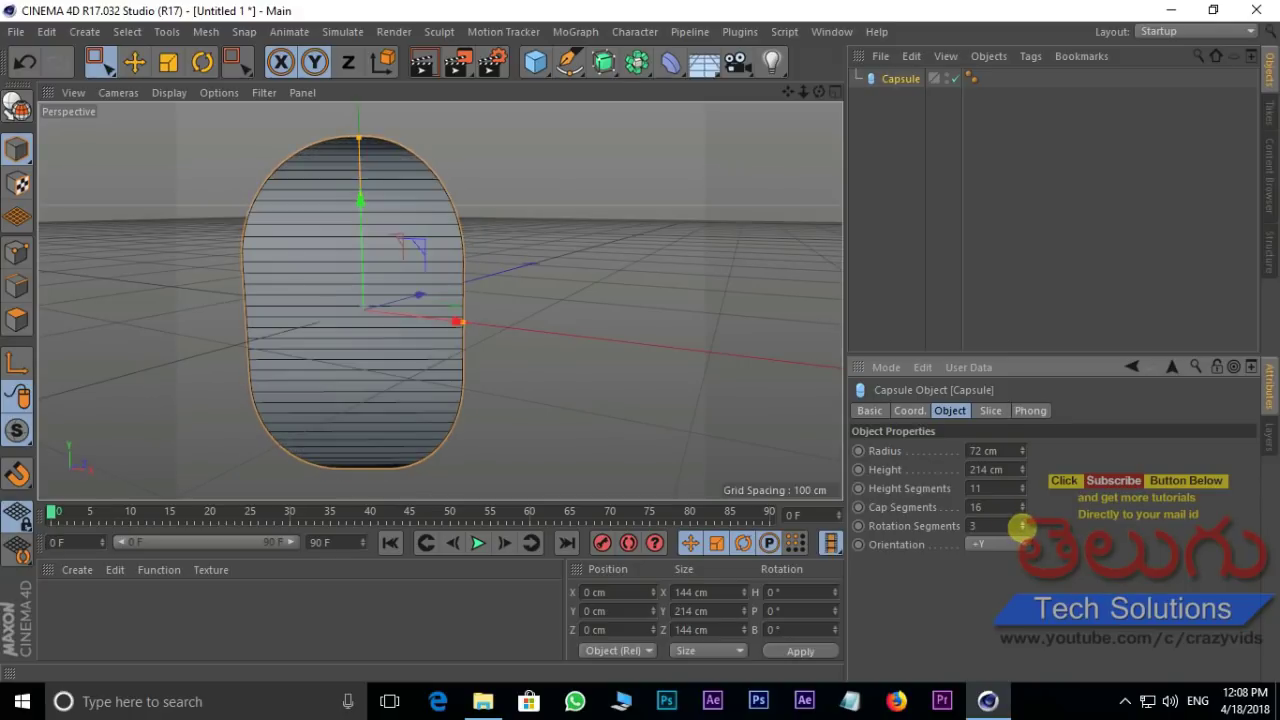
mouse_move(492, 354)
left_mouse_down("alt")
mouse_move(571, 420)
mouse_move(737, 497)
mouse_move(586, 457)
mouse_move(660, 403)
mouse_move(700, 430)
left_mouse_up("alt")
left_click(1023, 525)
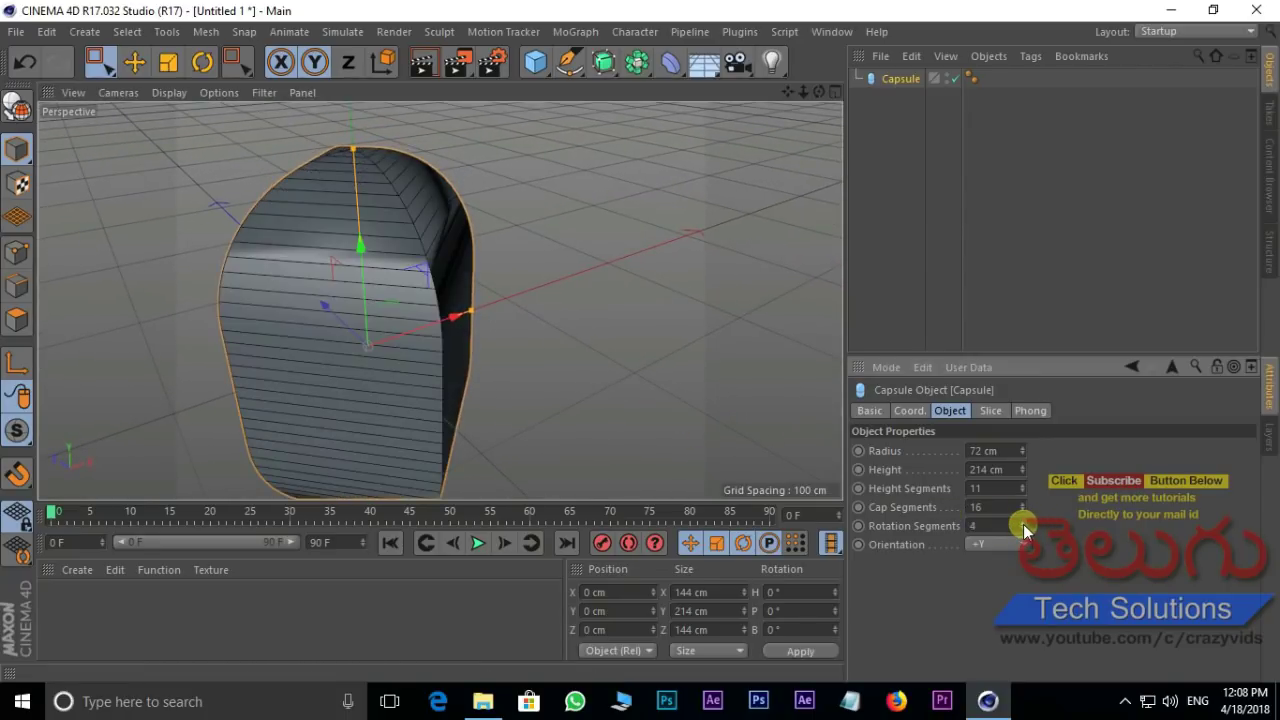
left_click_drag(1023, 524, 1025, 480)
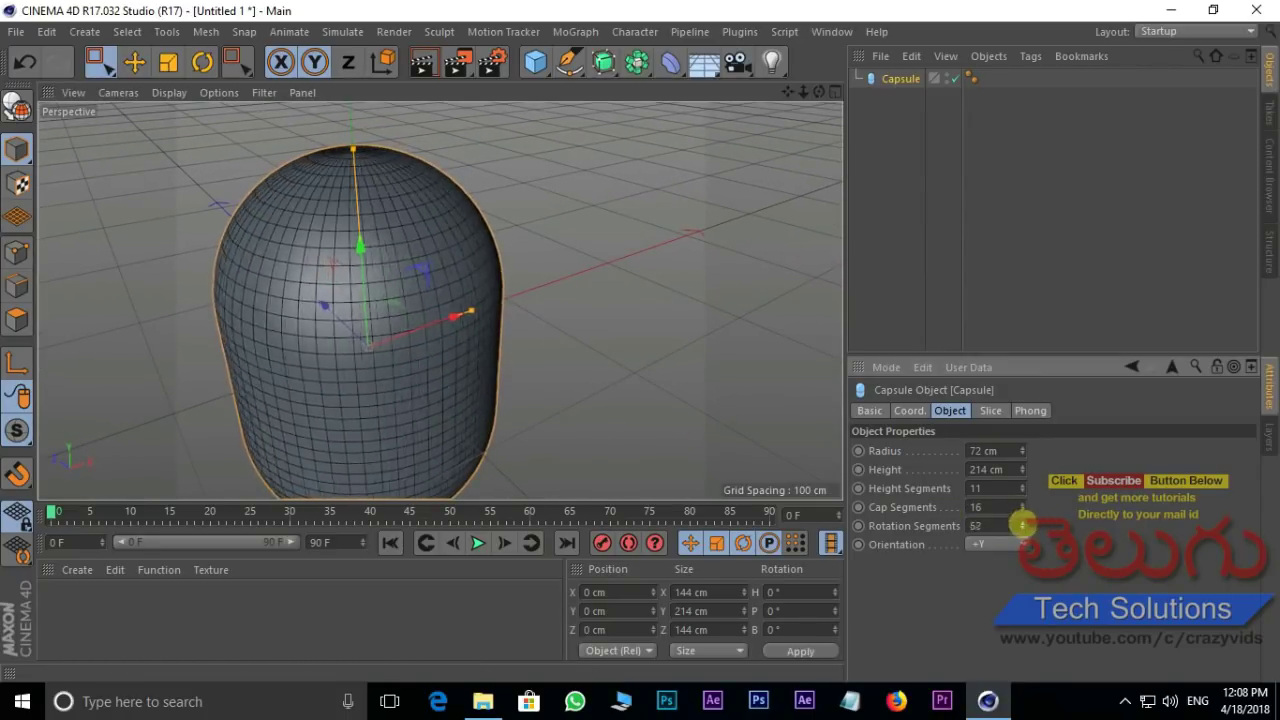
key("Delete")
- Add an oil tank with 124 cm radius and 38 height segments
left_click(547, 77)
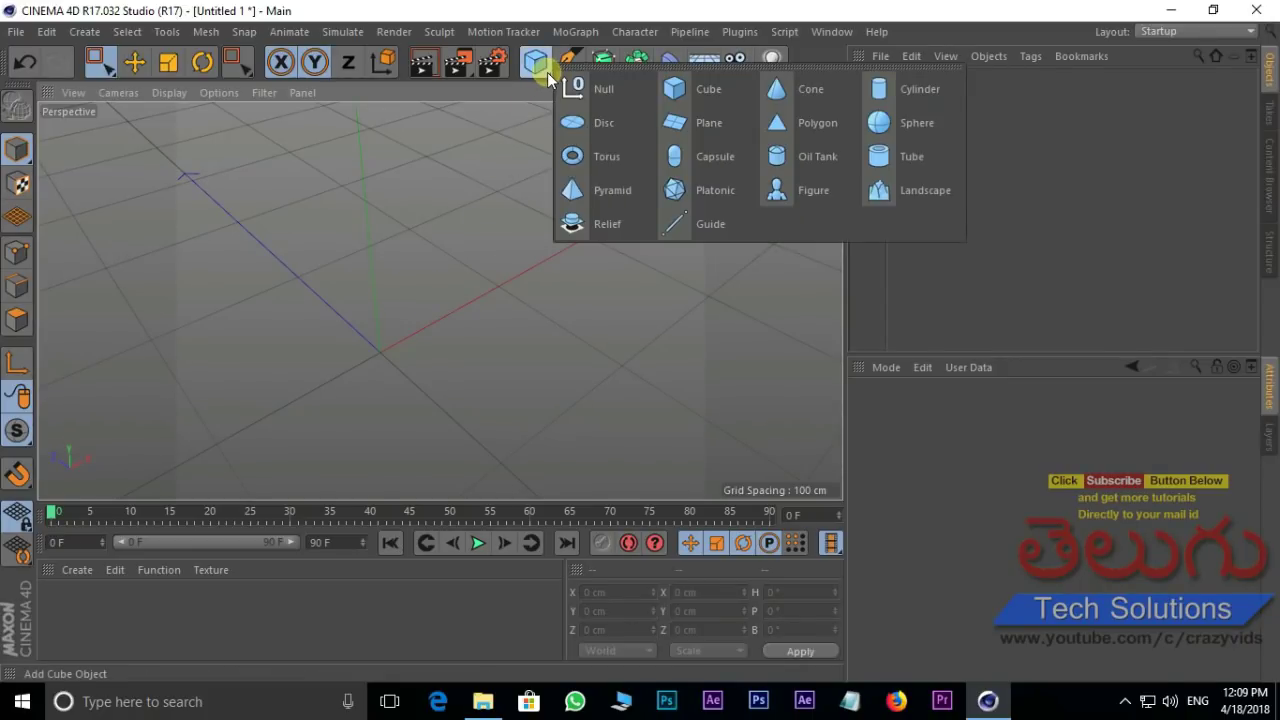
left_click(820, 158)
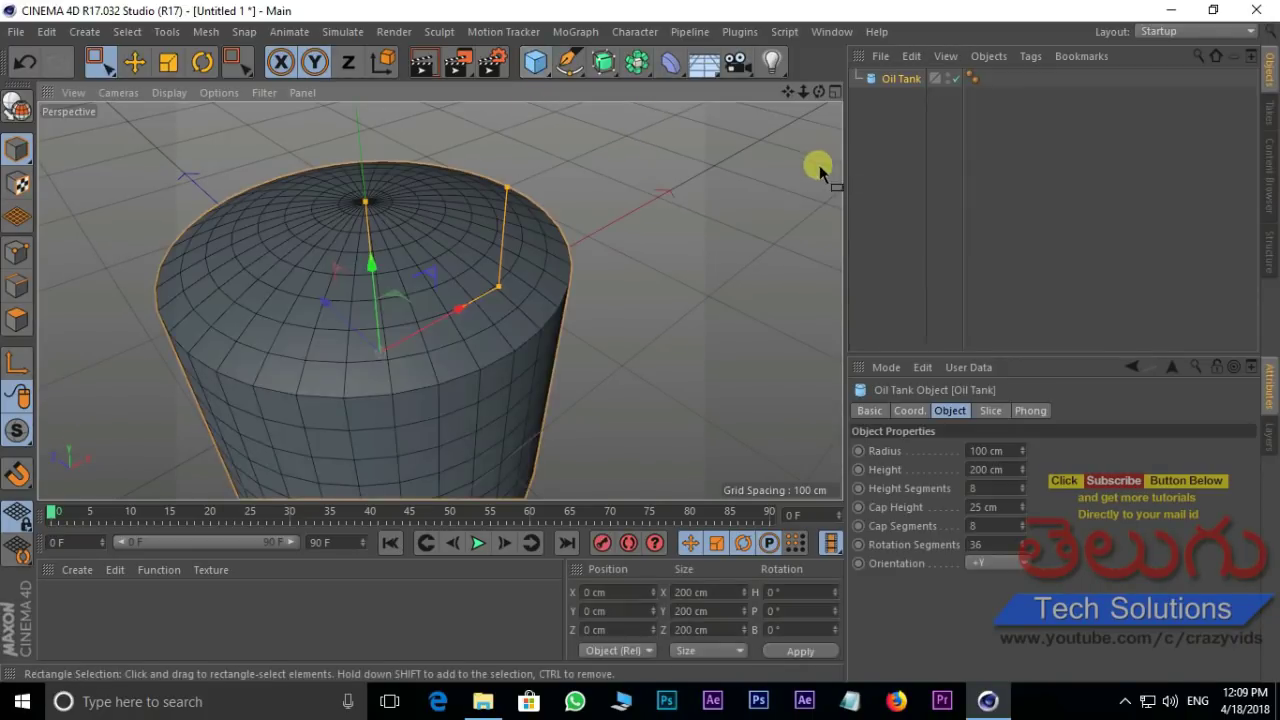
scroll(636, 201, "down", 3)
scroll(613, 297, "up", 1)
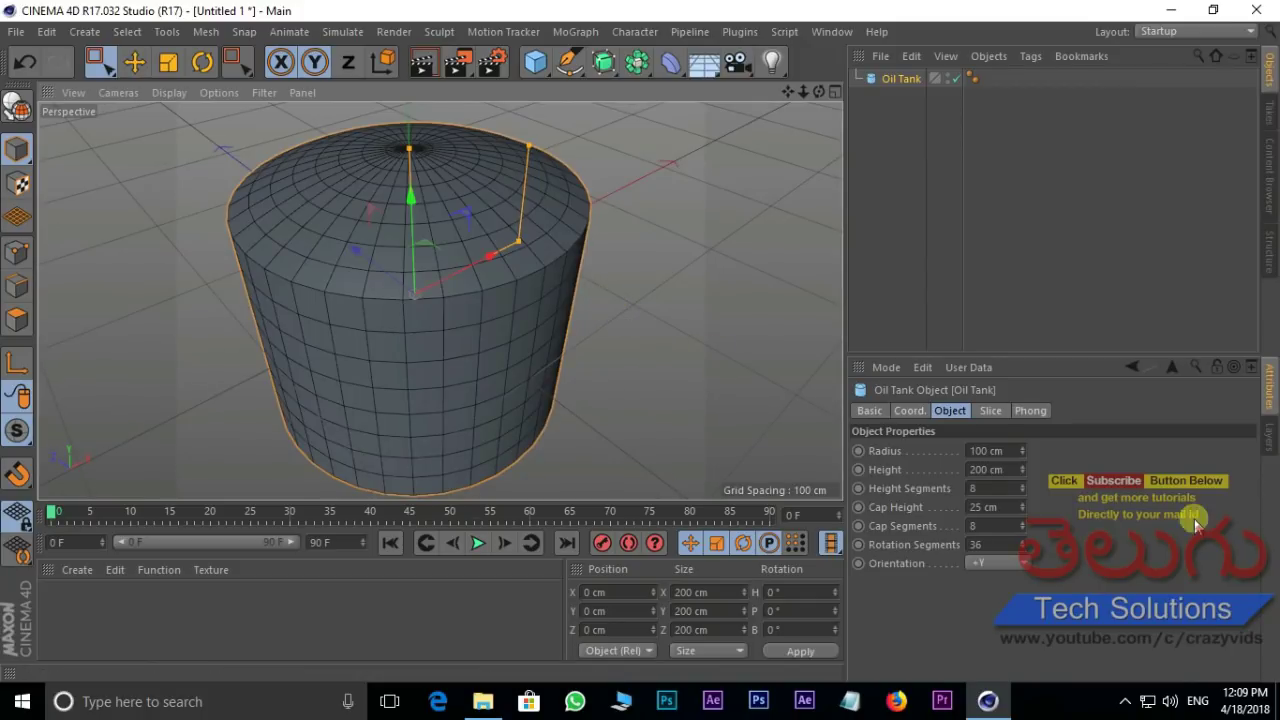
left_click_drag(1023, 450, 1024, 470)
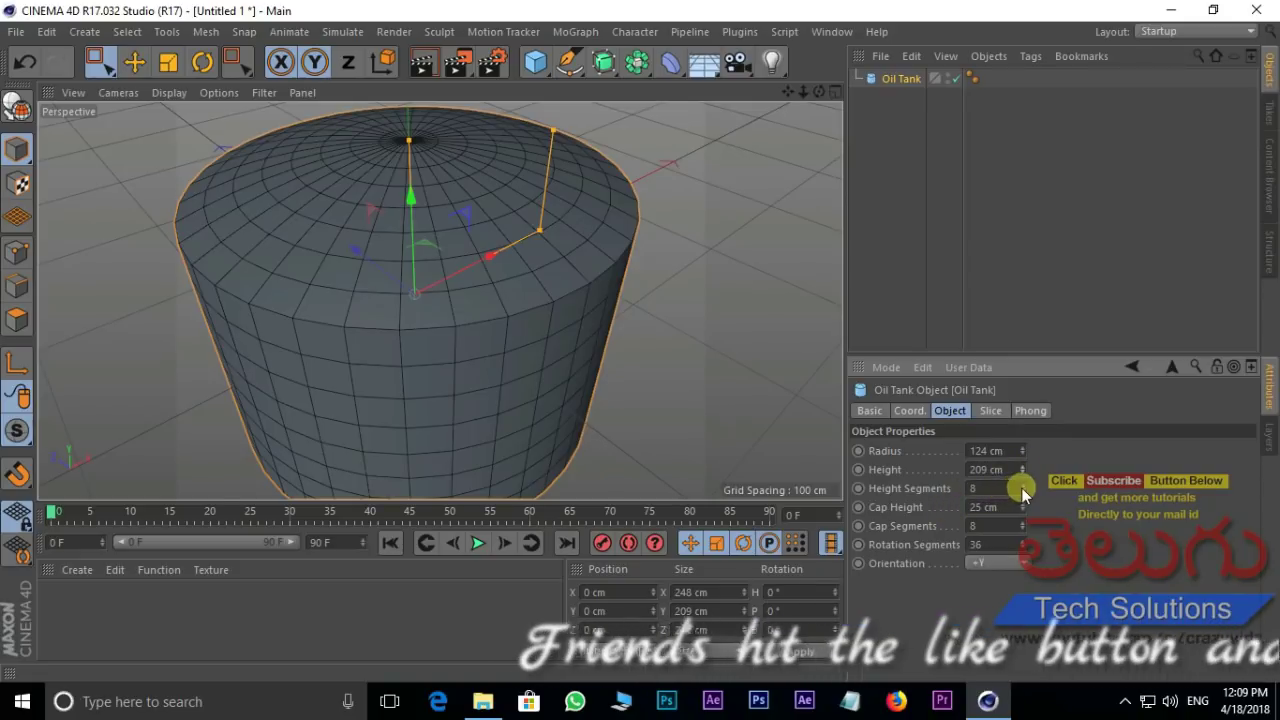
left_click_drag(1022, 488, 1018, 481)
mouse_move(720, 451)
left_mouse_down("alt")
mouse_move(674, 323)
mouse_move(778, 355)
mouse_move(751, 374)
left_mouse_up("alt")
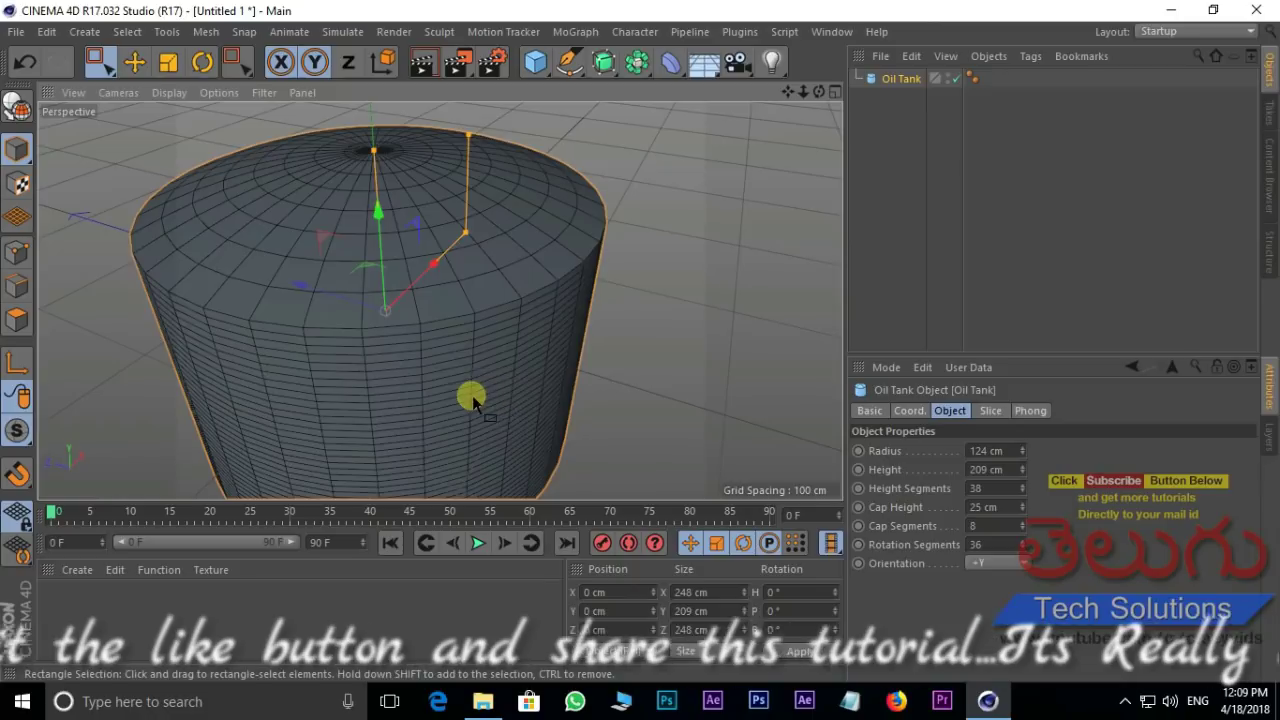
- Raise the tank's cap height and cap segments, step rotation segments to 5, then delete it
left_click_drag(1022, 507, 1021, 525)
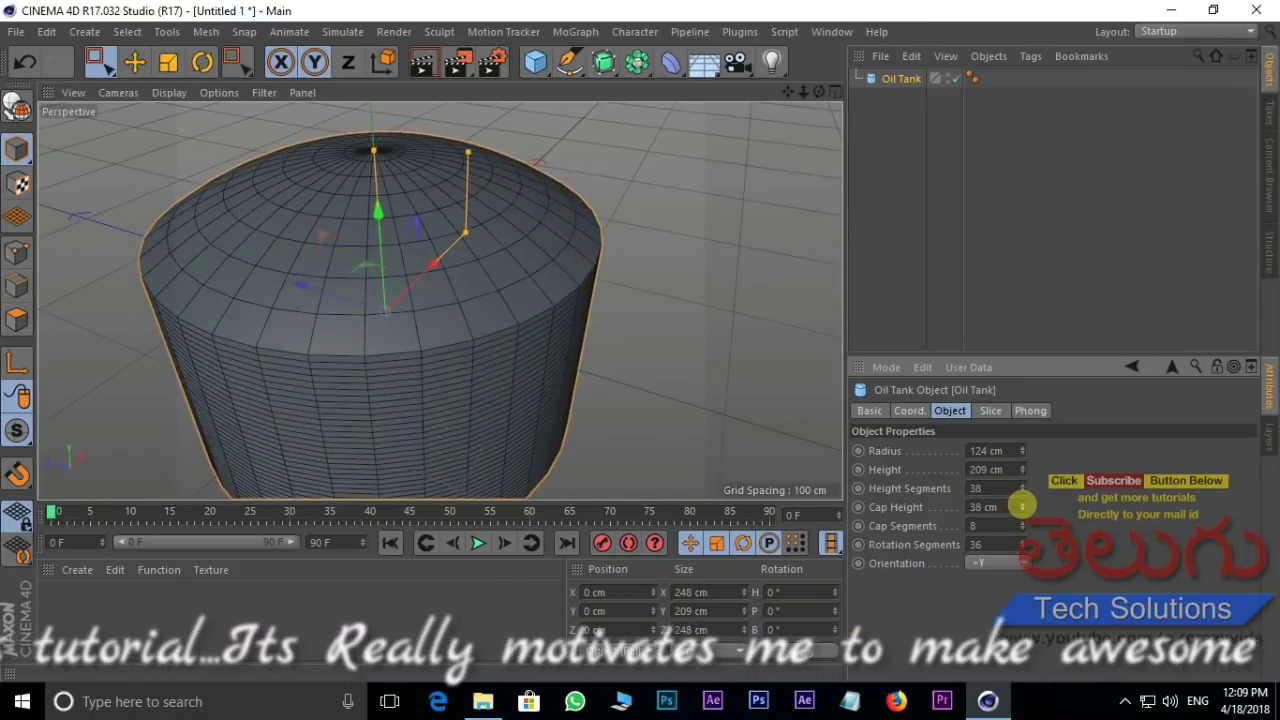
left_click_drag(1021, 525, 1012, 542)
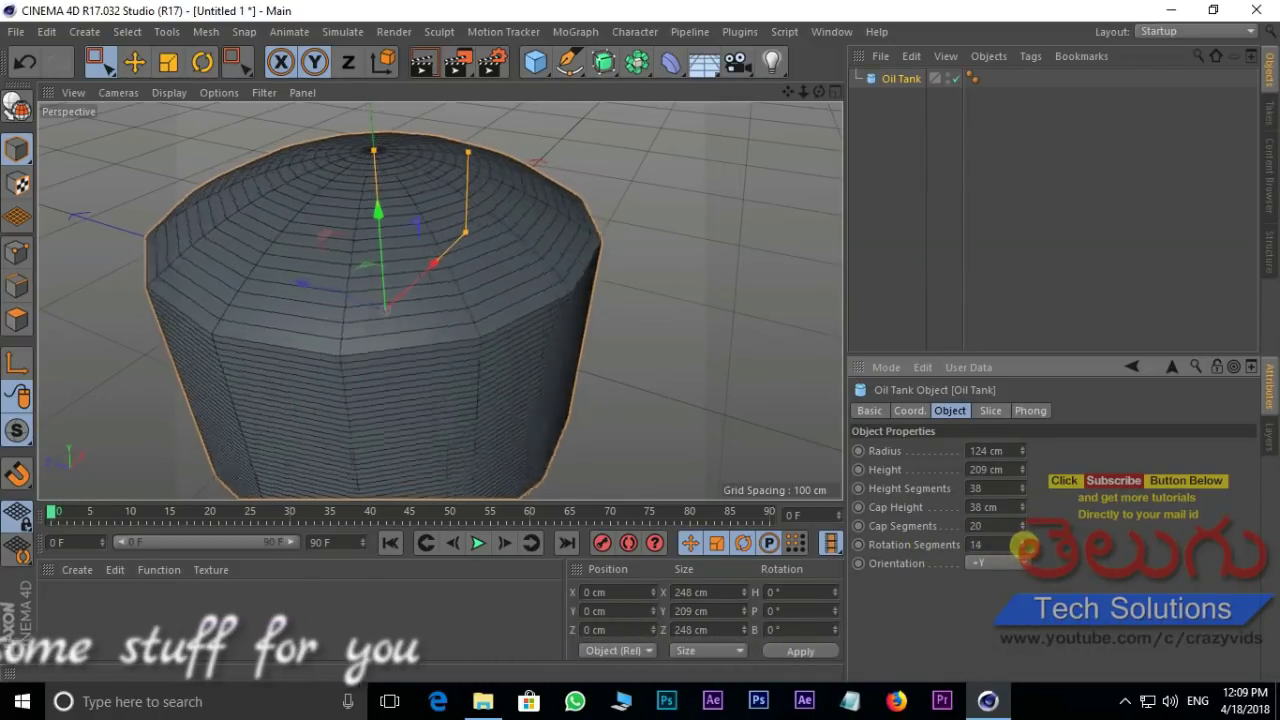
left_click_drag(380, 351, 494, 377, "alt")
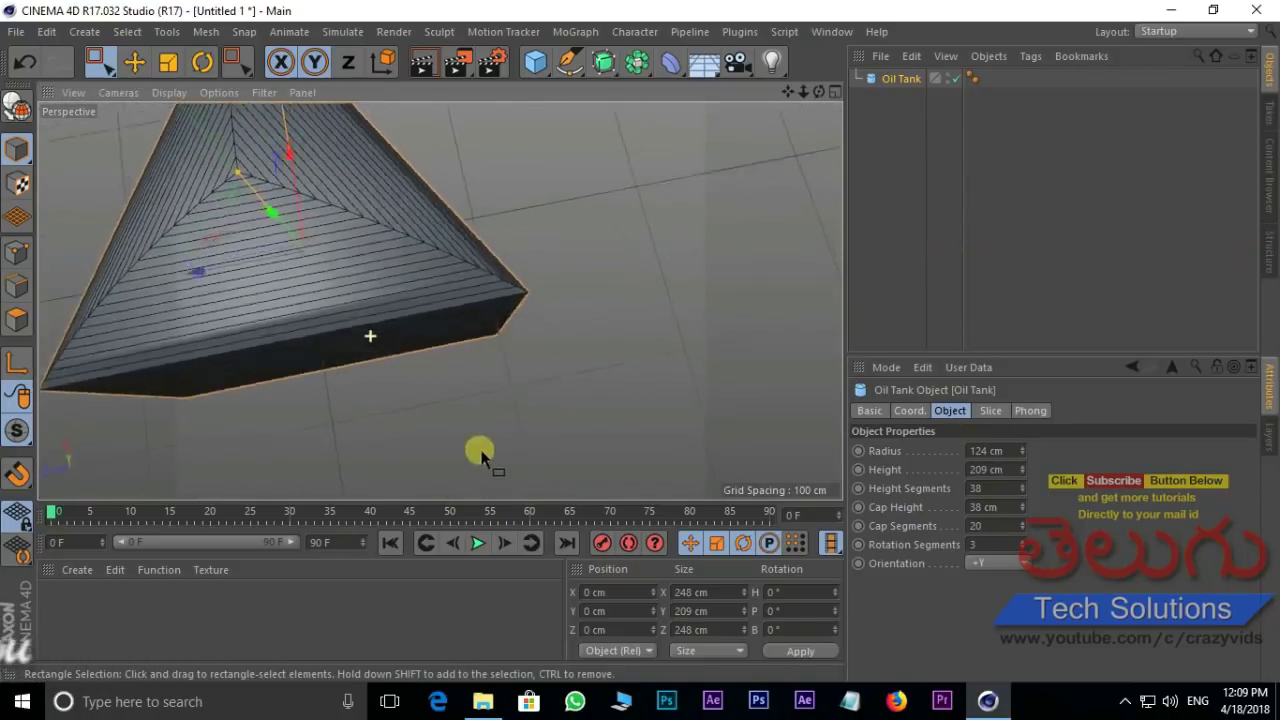
left_click(1022, 541)
mouse_move(397, 345)
left_mouse_down("alt")
mouse_move(314, 257)
mouse_move(286, 163)
mouse_move(471, 200)
mouse_move(551, 255)
left_mouse_up("alt")
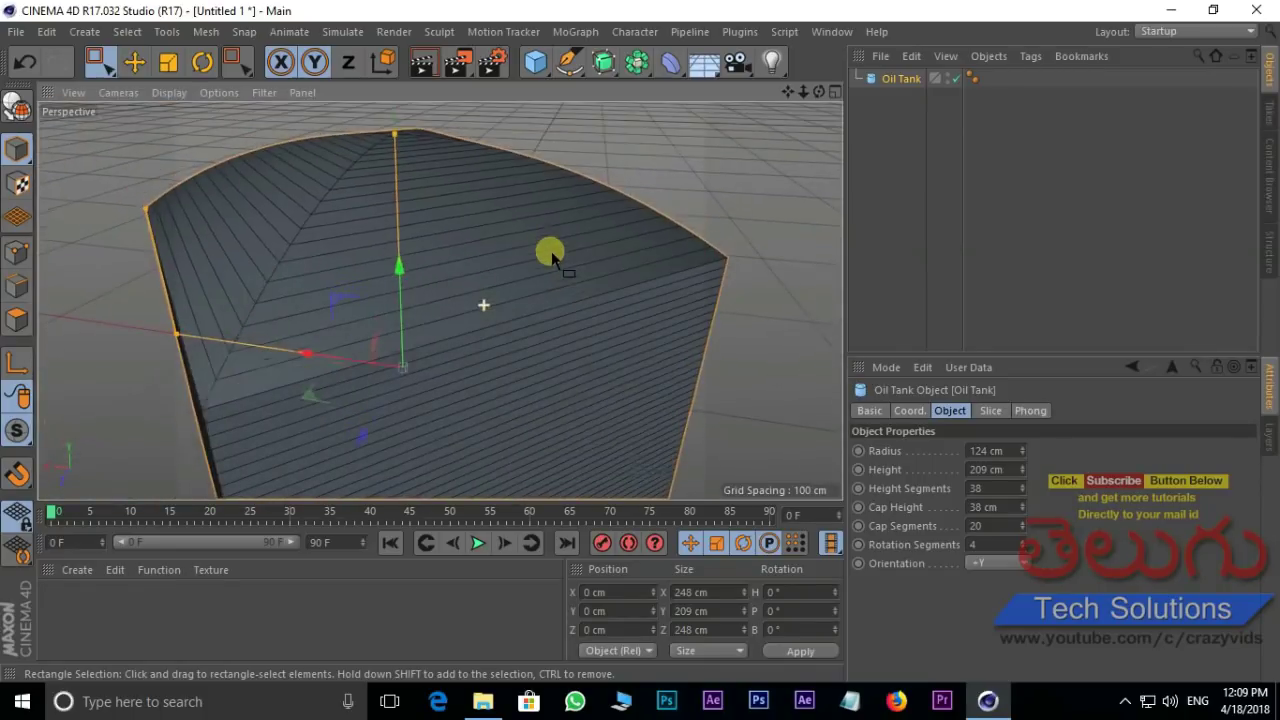
left_click(1022, 541)
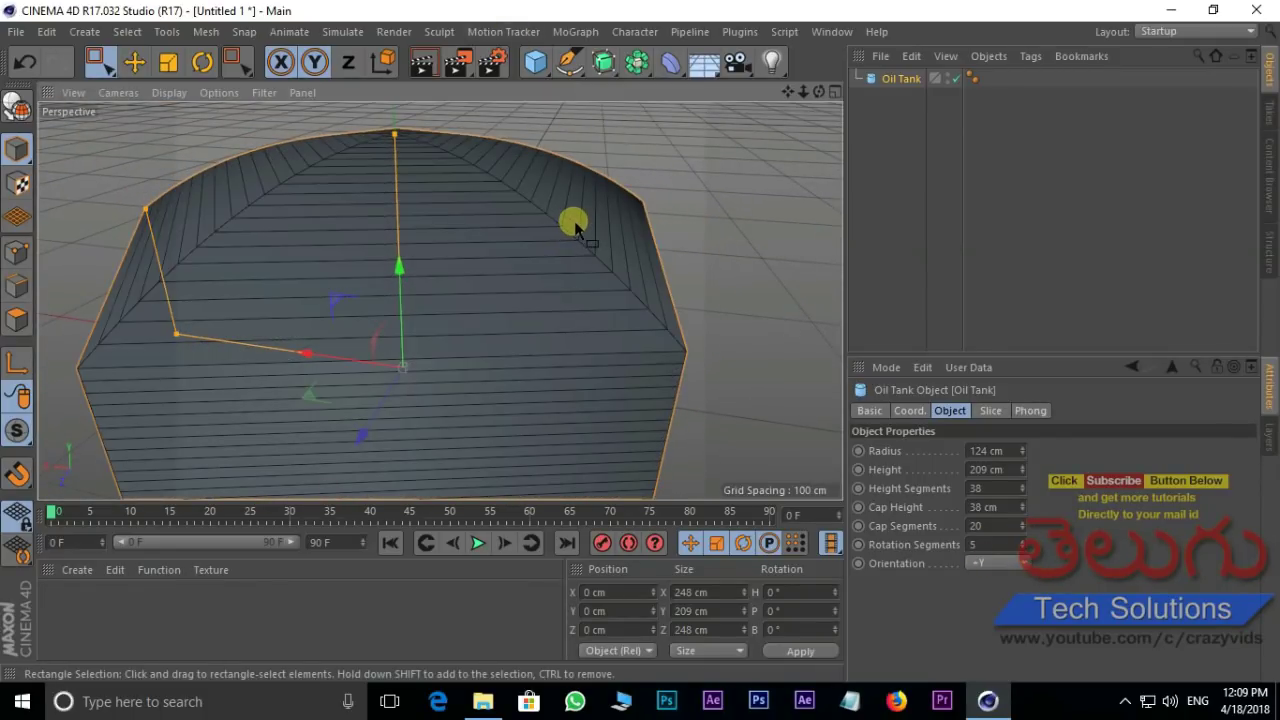
scroll(575, 228, "down", 2)
left_click_drag(594, 263, 605, 285, "alt")
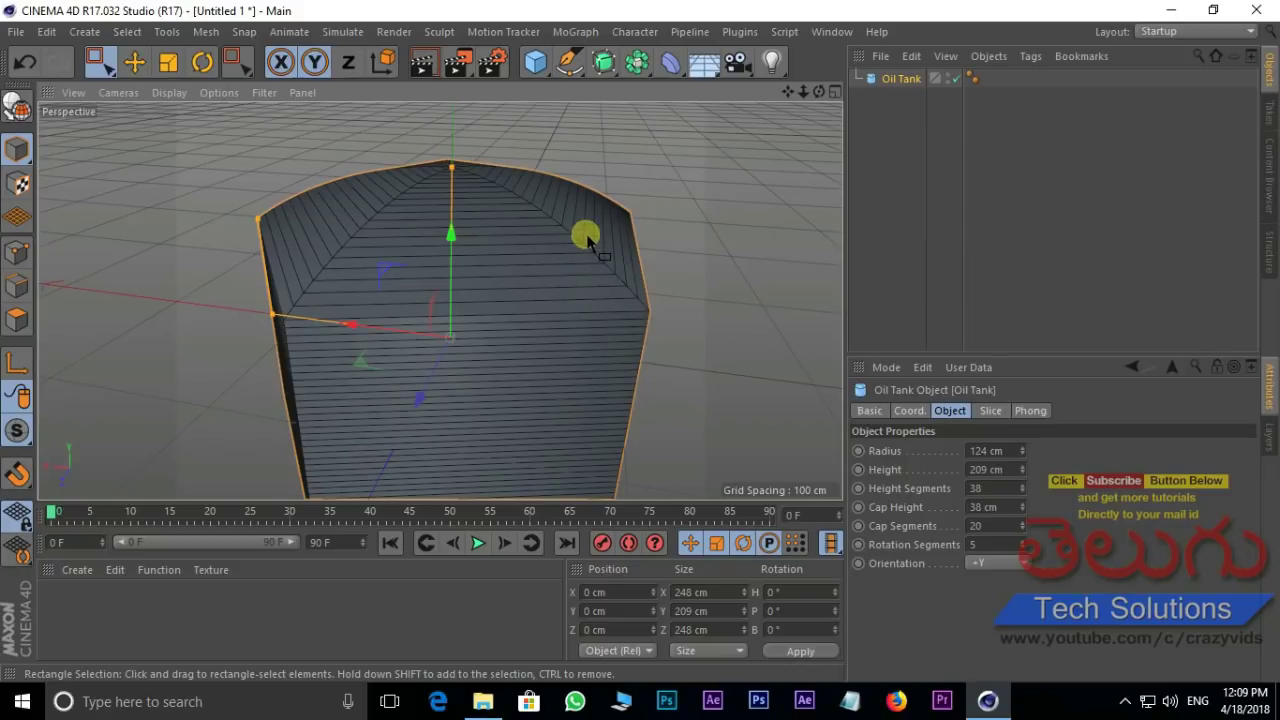
key("Delete")
- Add a tube and set its inner radius to 106 cm
left_click(544, 72)
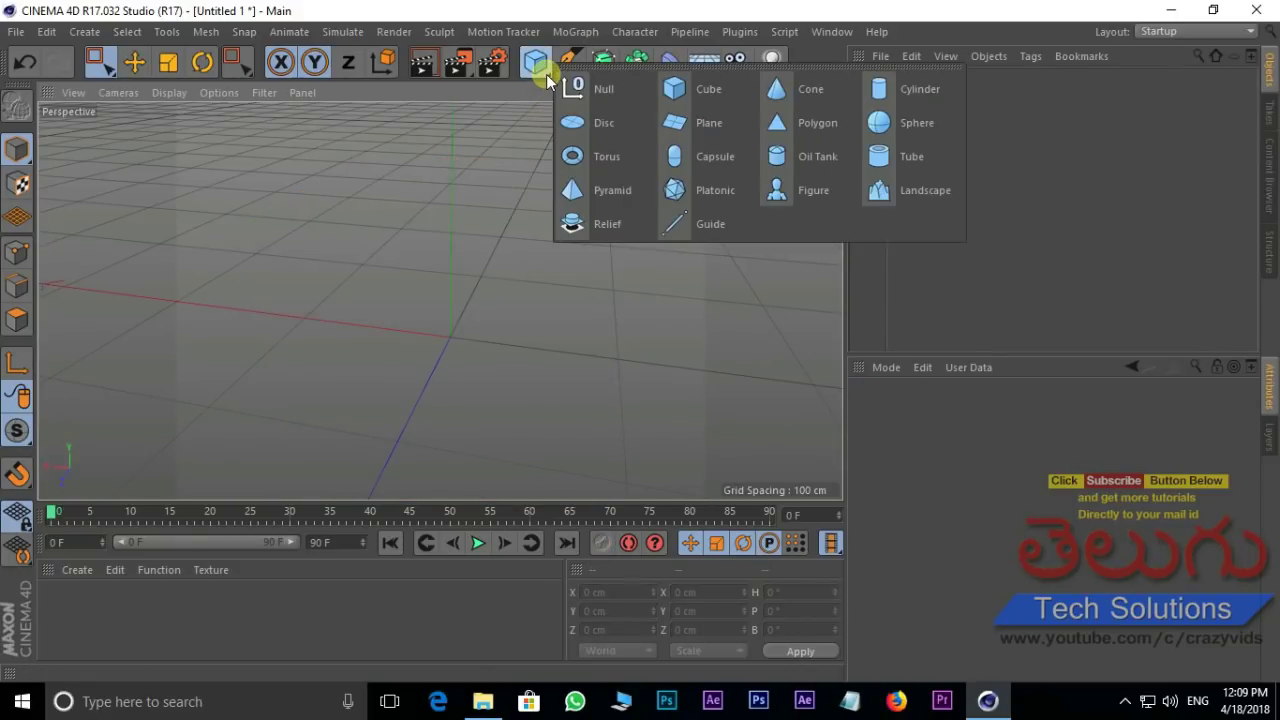
left_click(884, 160)
scroll(630, 230, "down", 3)
mouse_move(604, 270)
left_mouse_down("alt")
mouse_move(607, 312)
mouse_move(603, 263)
left_mouse_up("alt")
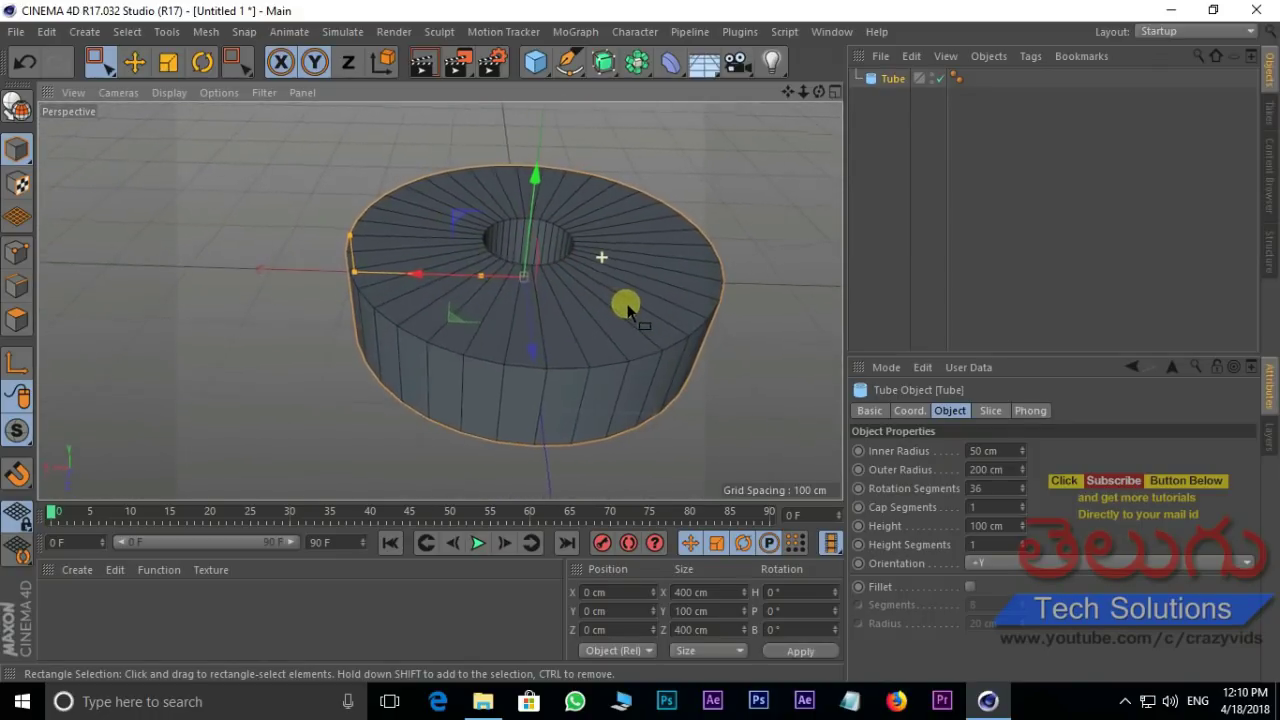
left_click_drag(1025, 452, 1021, 468)
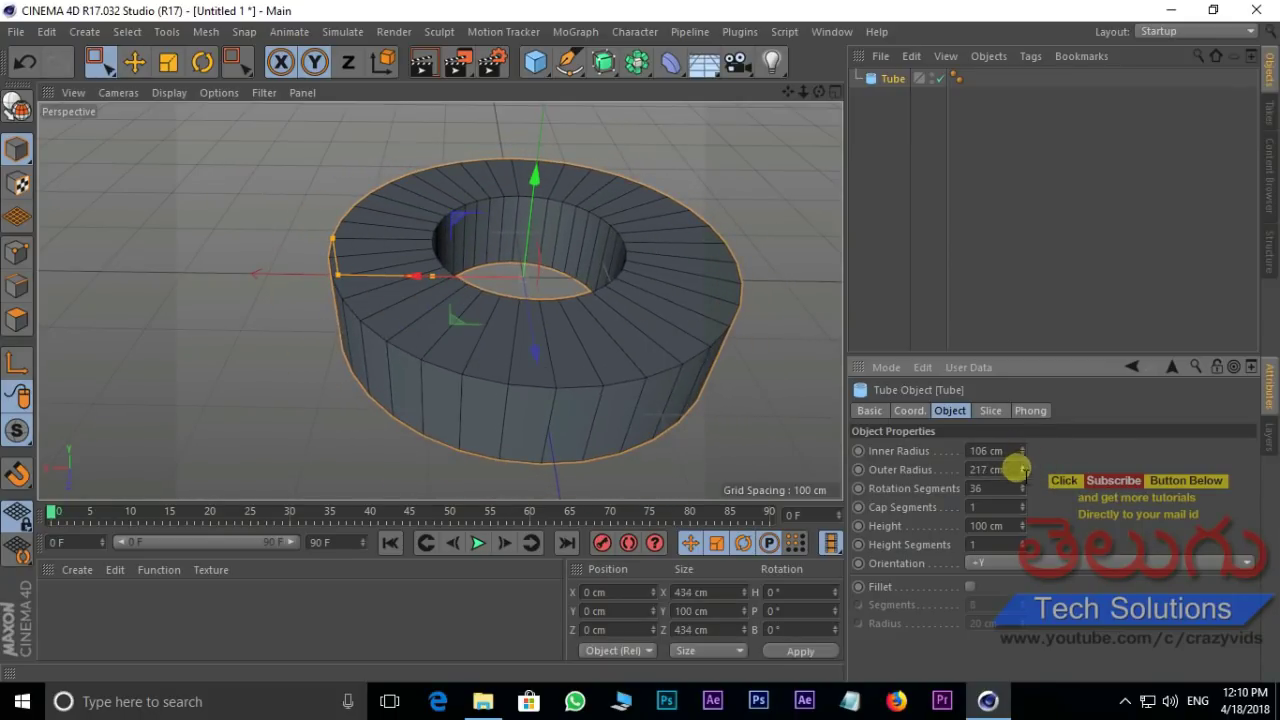
- Make the tube six-sided with 12 cap and 8 height segments, then delete it
left_click_drag(1022, 488, 1021, 487)
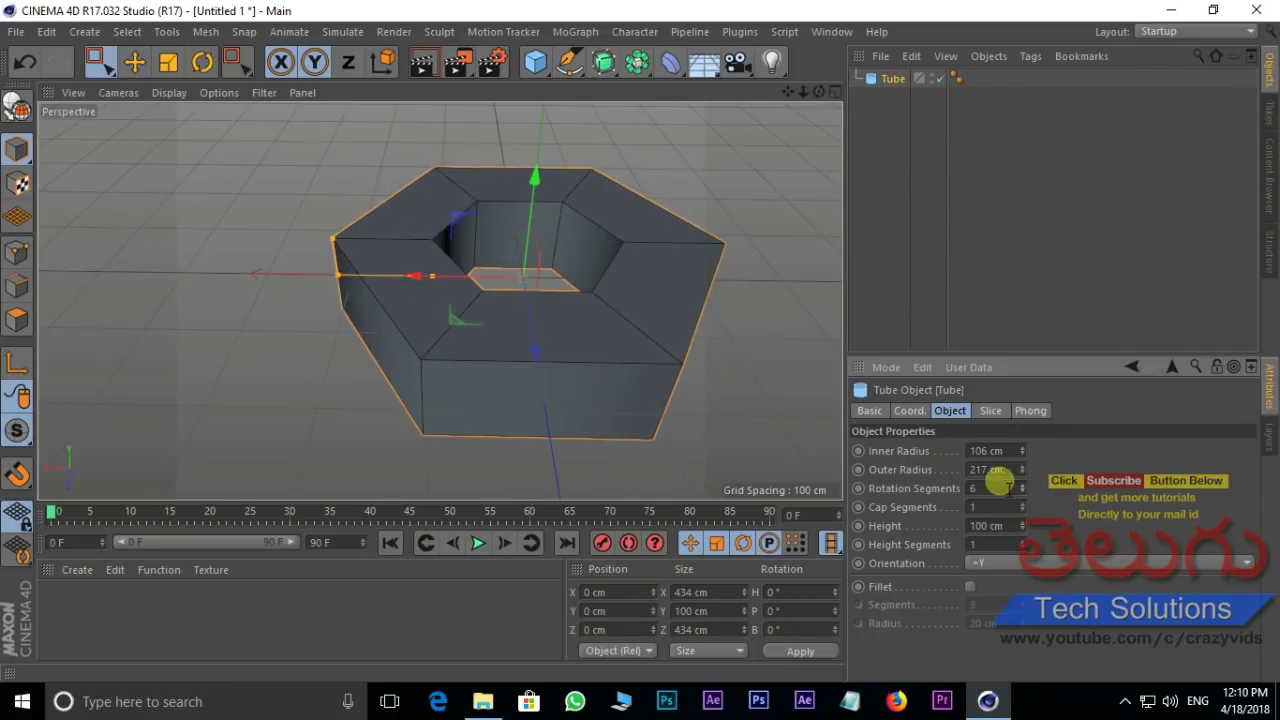
left_click_drag(1023, 508, 1021, 505)
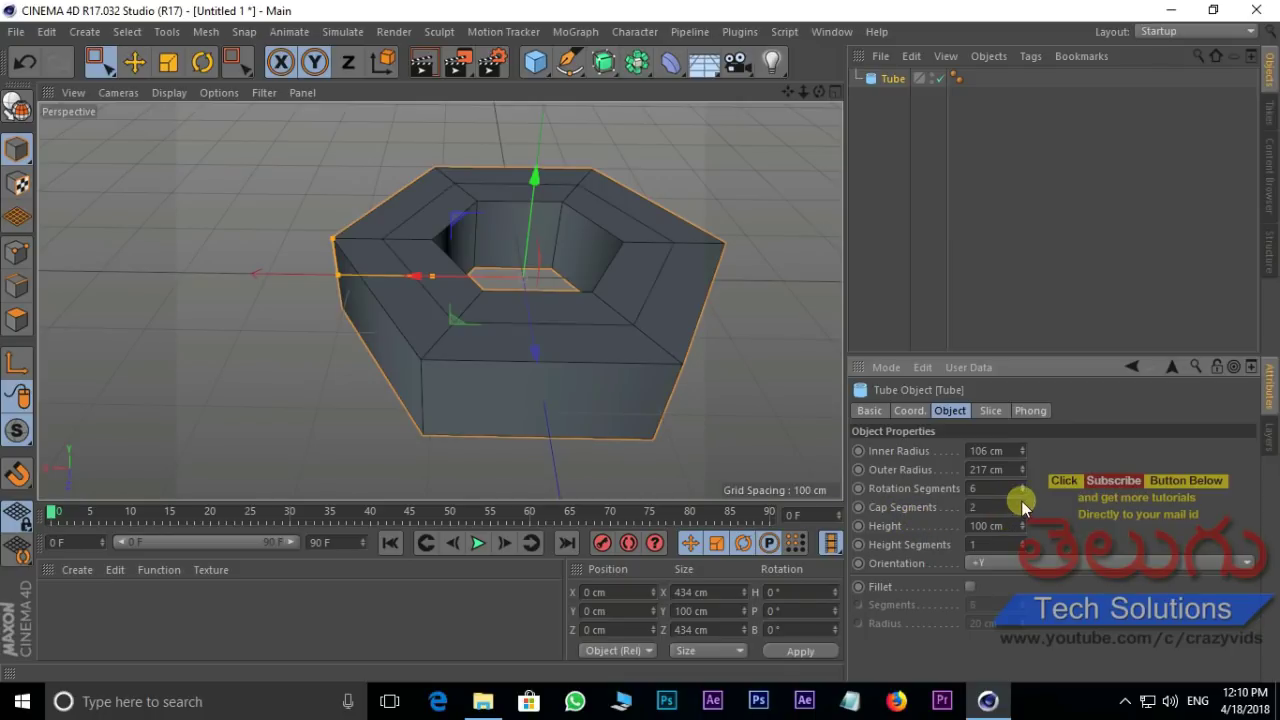
scroll(645, 310, "up", 2)
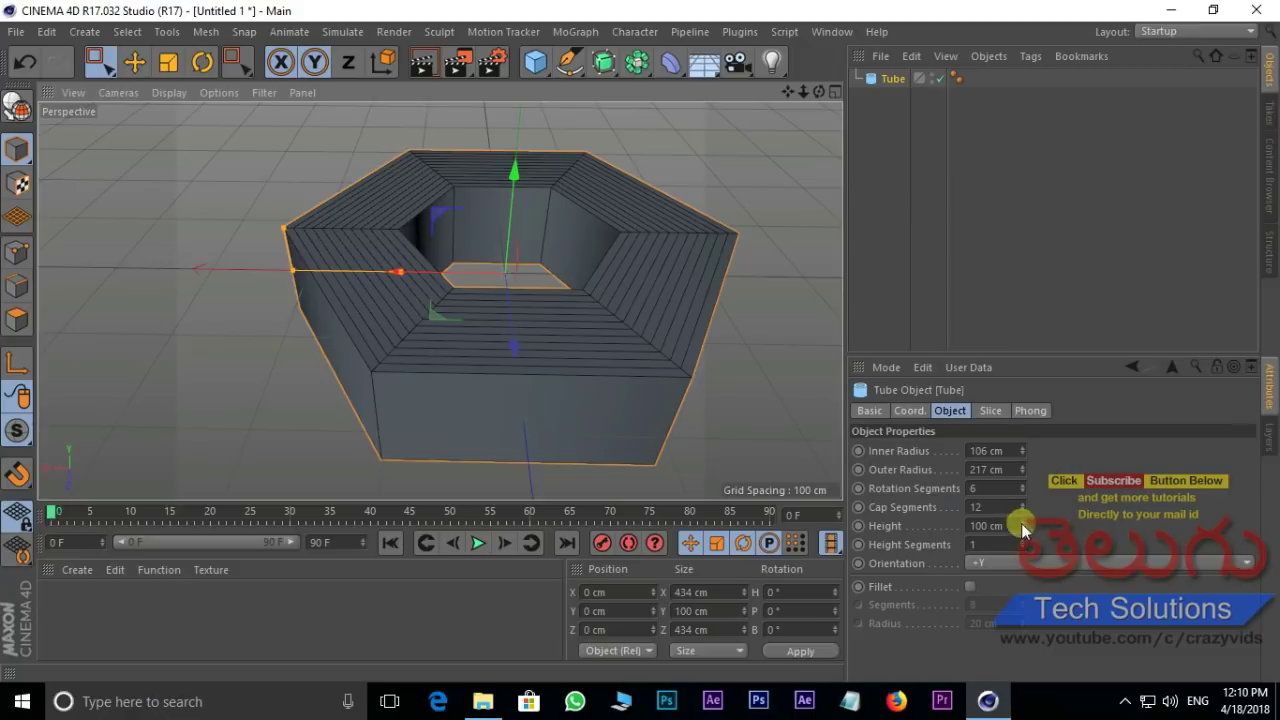
left_click_drag(1021, 525, 1022, 538)
mouse_move(634, 423)
left_mouse_down("alt")
mouse_move(666, 410)
mouse_move(715, 440)
left_mouse_up("alt")
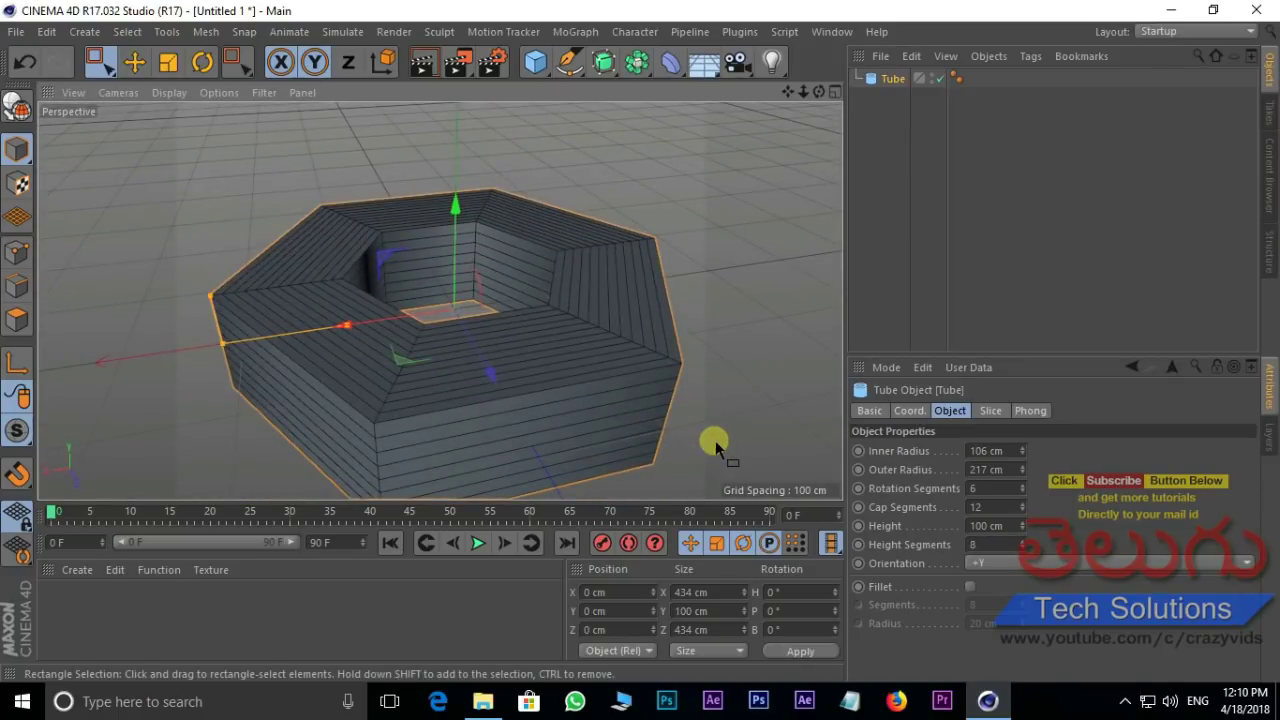
key("Delete")
- Add a pyramid sized 234 × 173 × 142 cm with 21 segments
left_click(547, 73)
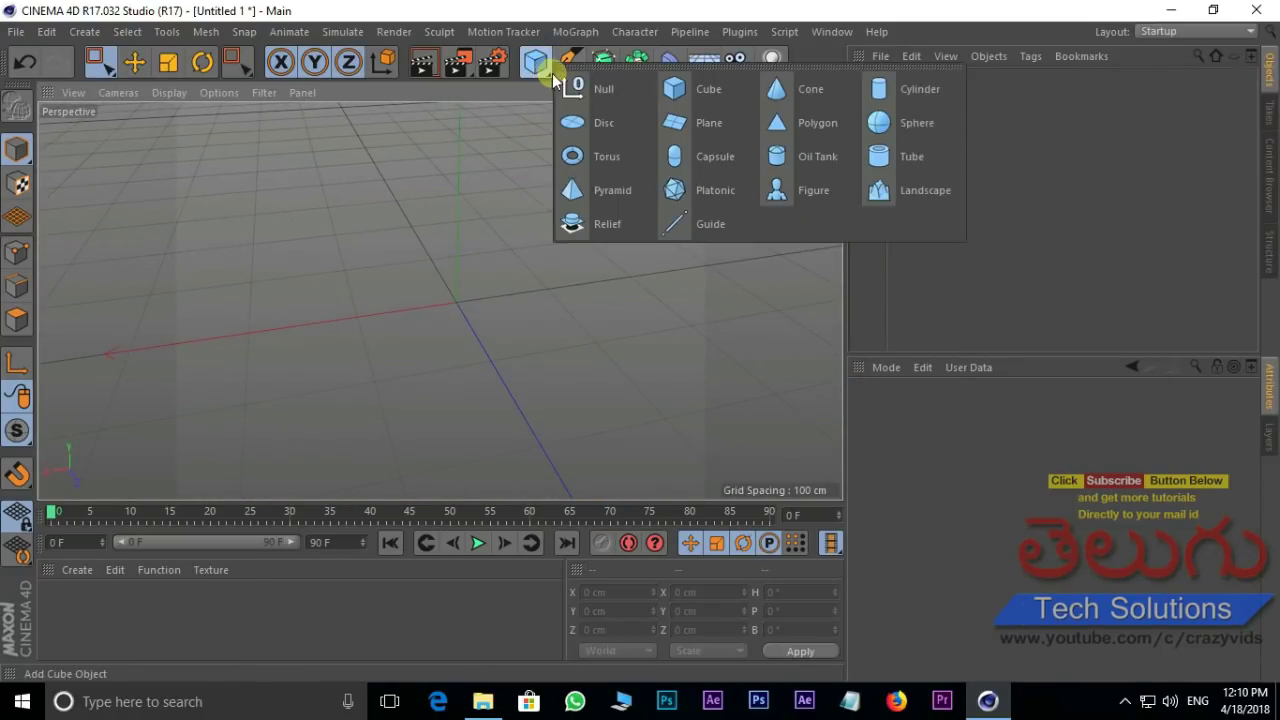
left_click(612, 190)
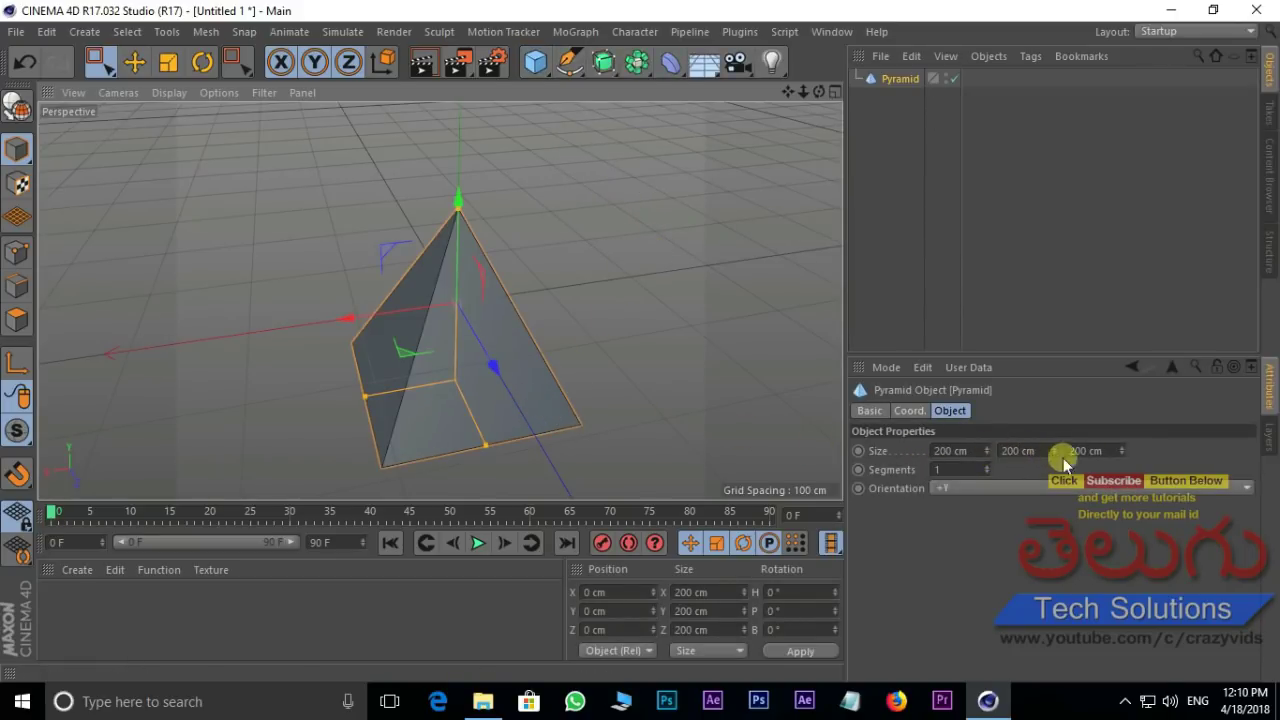
mouse_move(985, 452)
left_mouse_down()
mouse_move(980, 437)
mouse_move(980, 451)
mouse_move(1051, 434)
mouse_move(1054, 450)
mouse_move(1121, 451)
left_mouse_up()
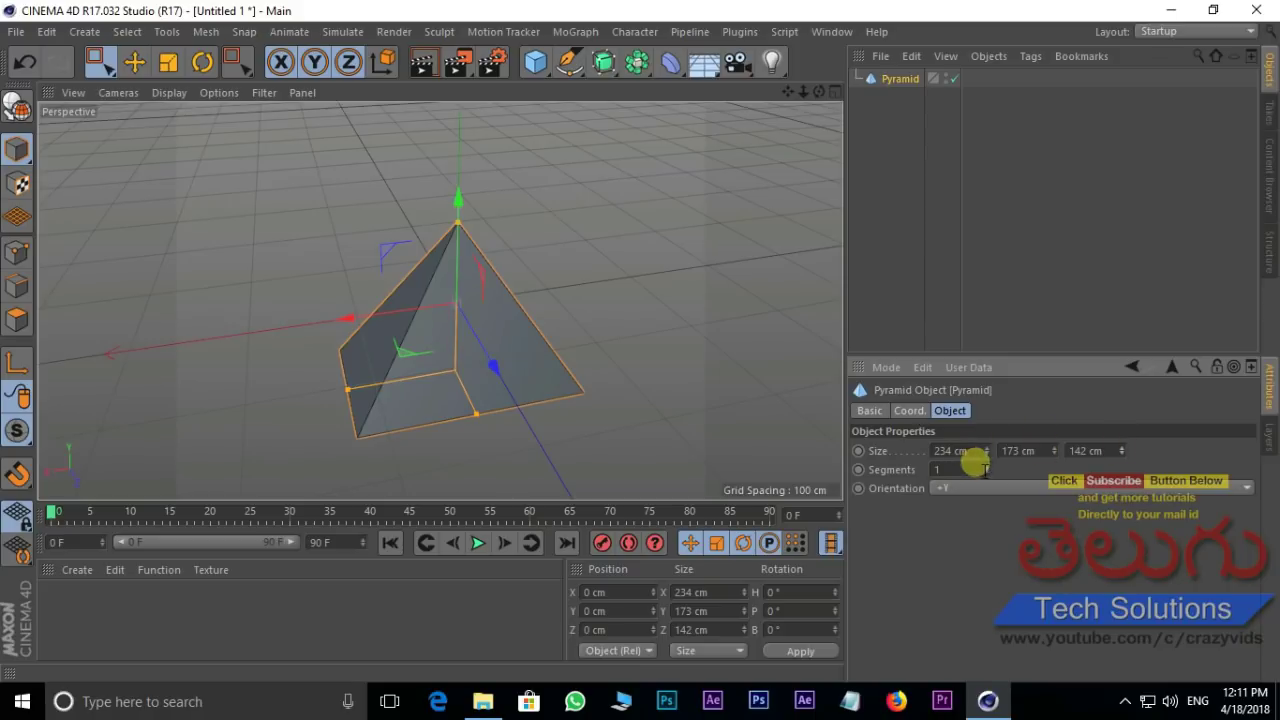
left_click_drag(987, 466, 986, 468)
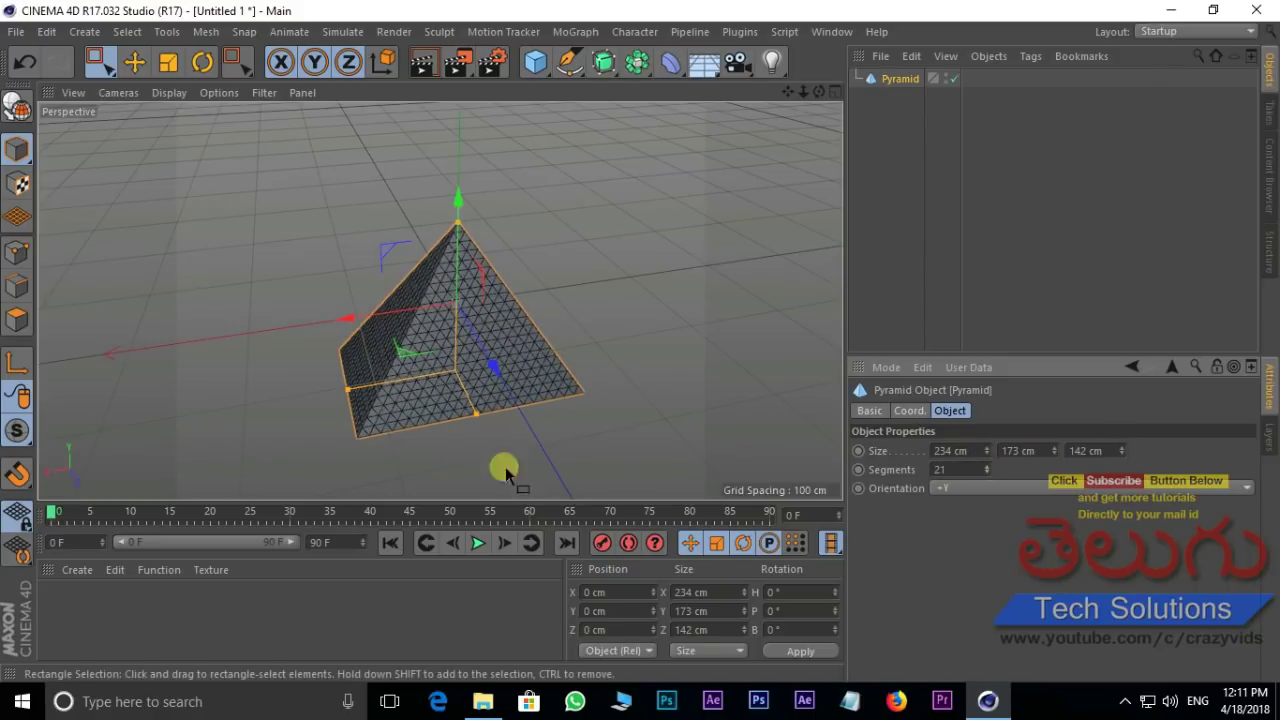
- Zoom in on the pyramid, delete it, and bring up the primitives palette
scroll(462, 445, "up", 3)
scroll(510, 313, "up", 2)
scroll(491, 250, "up", 3)
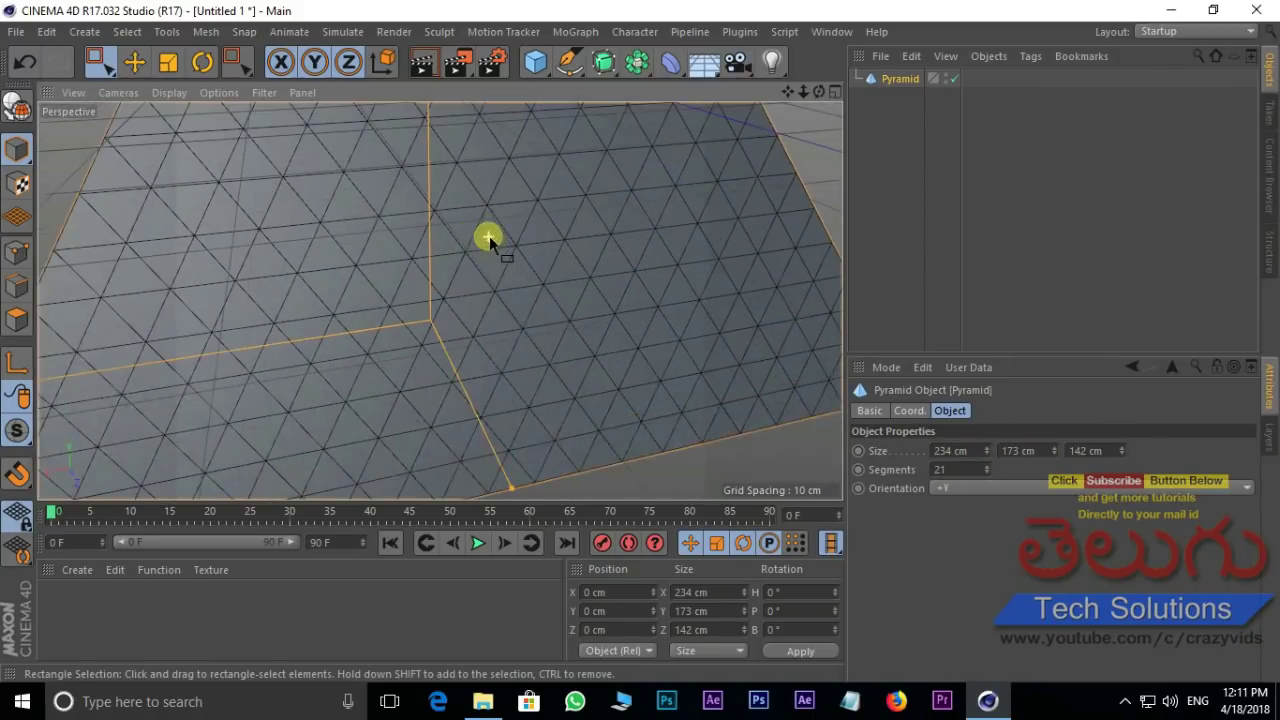
scroll(489, 242, "up", 3)
scroll(499, 340, "down", 5)
key("Delete")
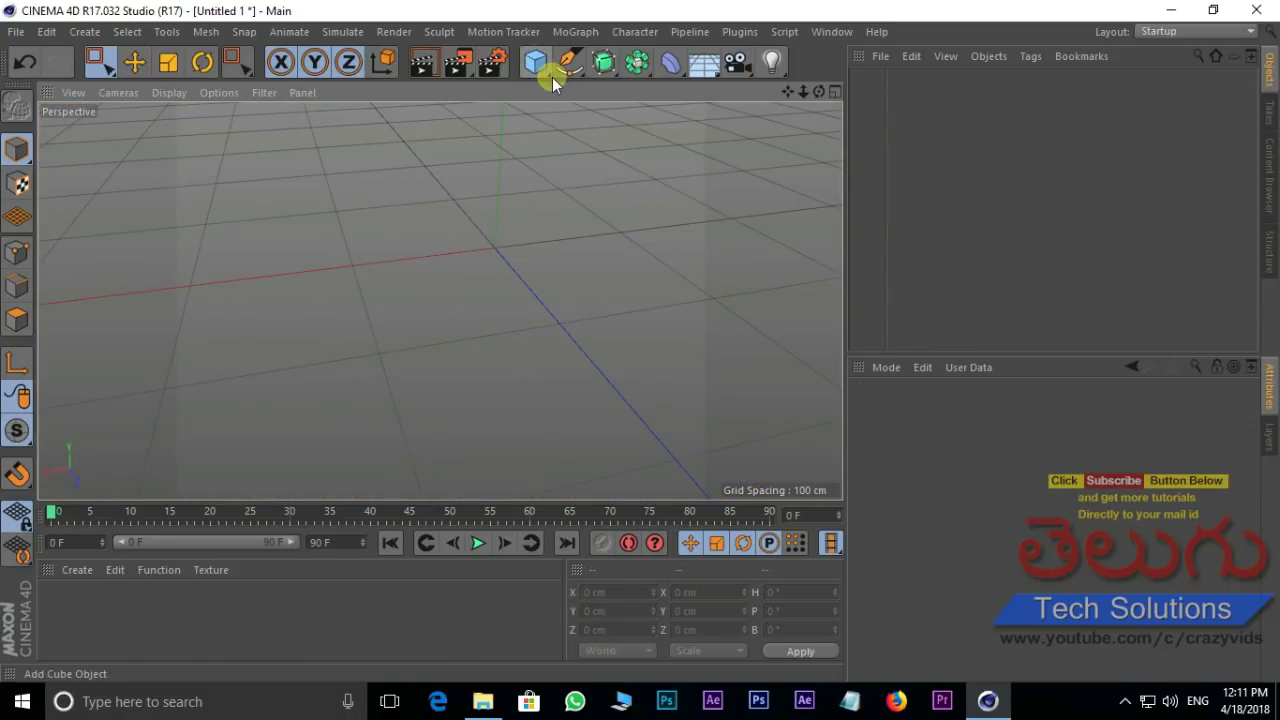
left_click_drag(538, 62, 708, 190)
- Add a Platonic solid and set its radius to 109 cm
left_click(708, 190)
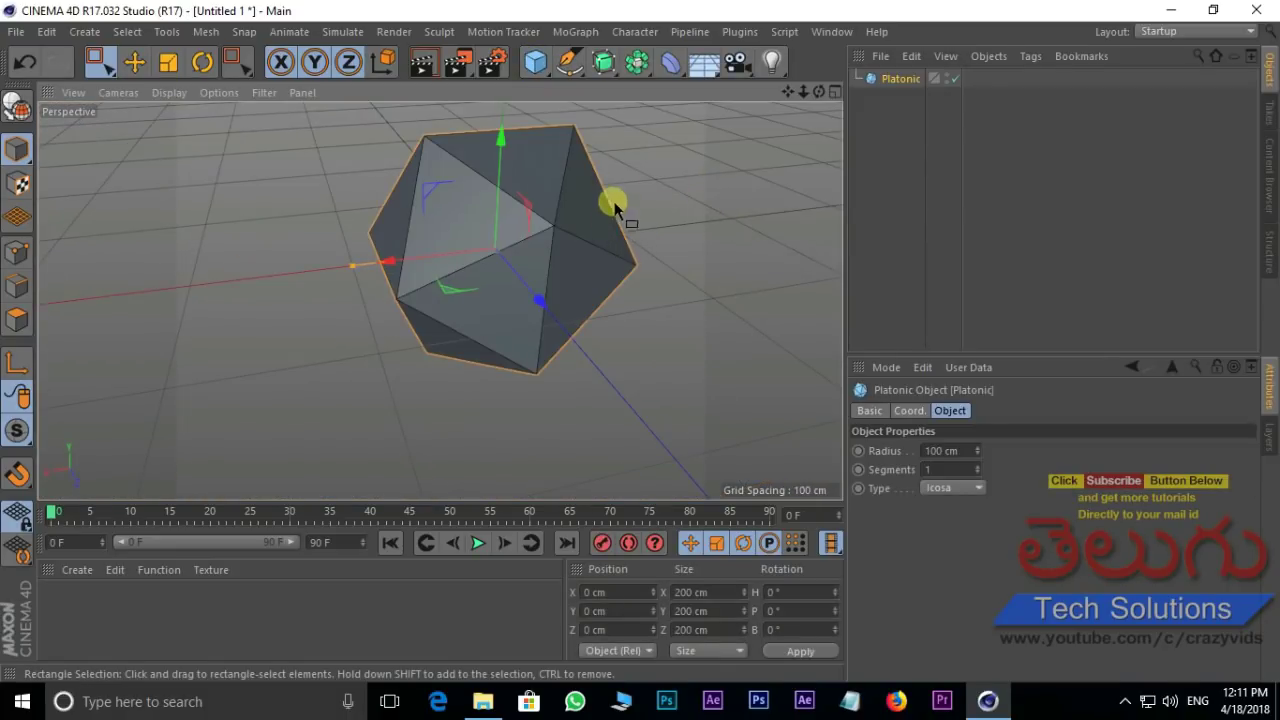
scroll(609, 141, "up", 2)
mouse_move(478, 352)
left_mouse_down("alt")
mouse_move(529, 277)
mouse_move(723, 314)
mouse_move(486, 286)
mouse_move(498, 292)
left_mouse_up("alt")
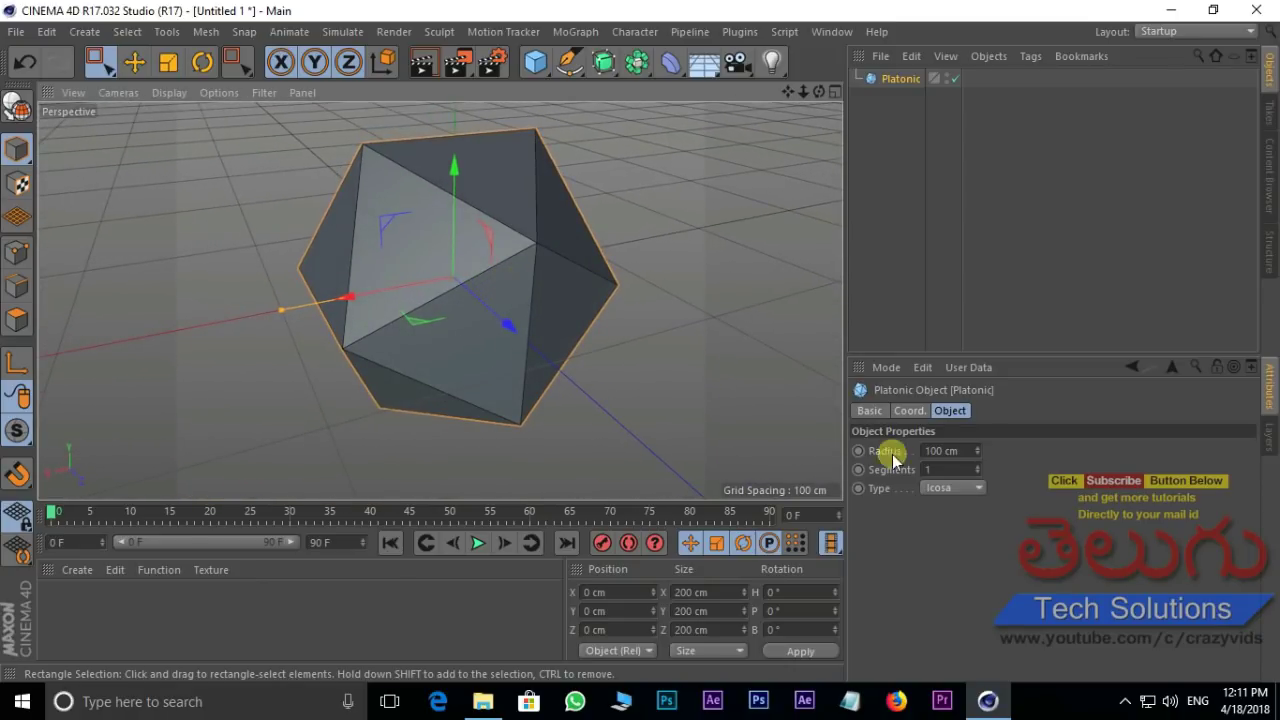
left_click_drag(979, 452, 976, 469)
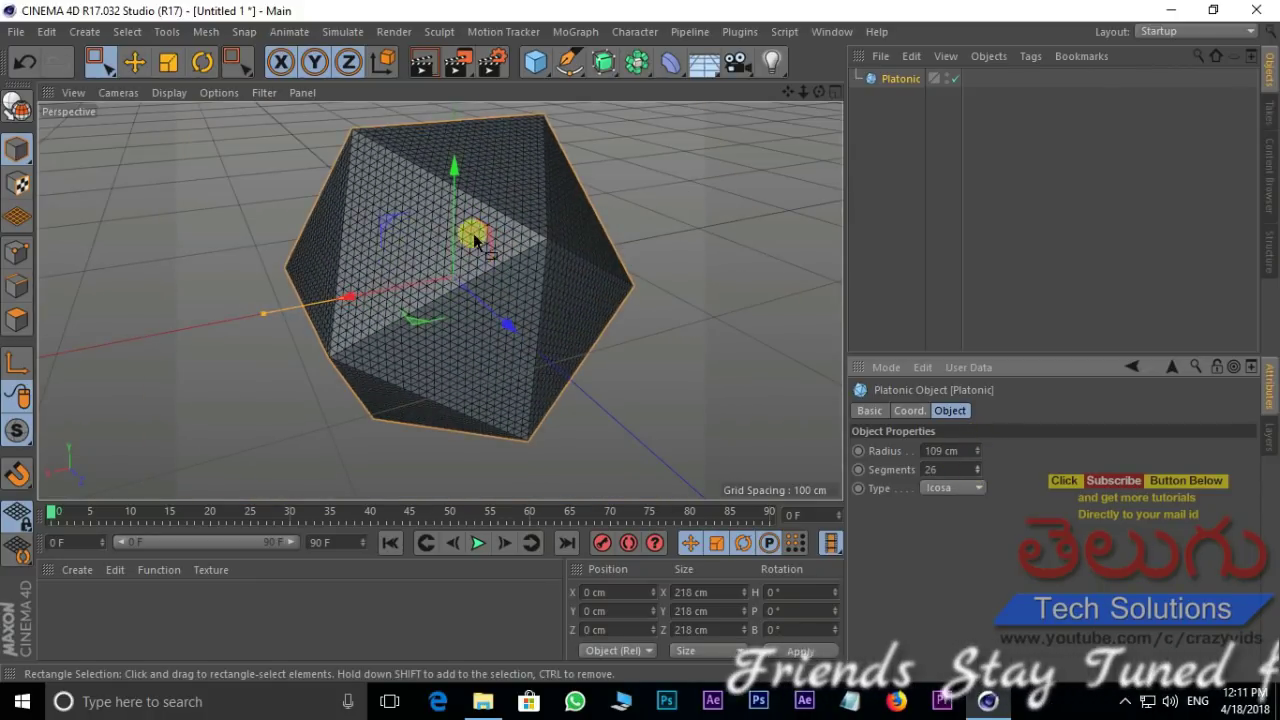
scroll(471, 234, "up", 2)
key("ctrl+z")
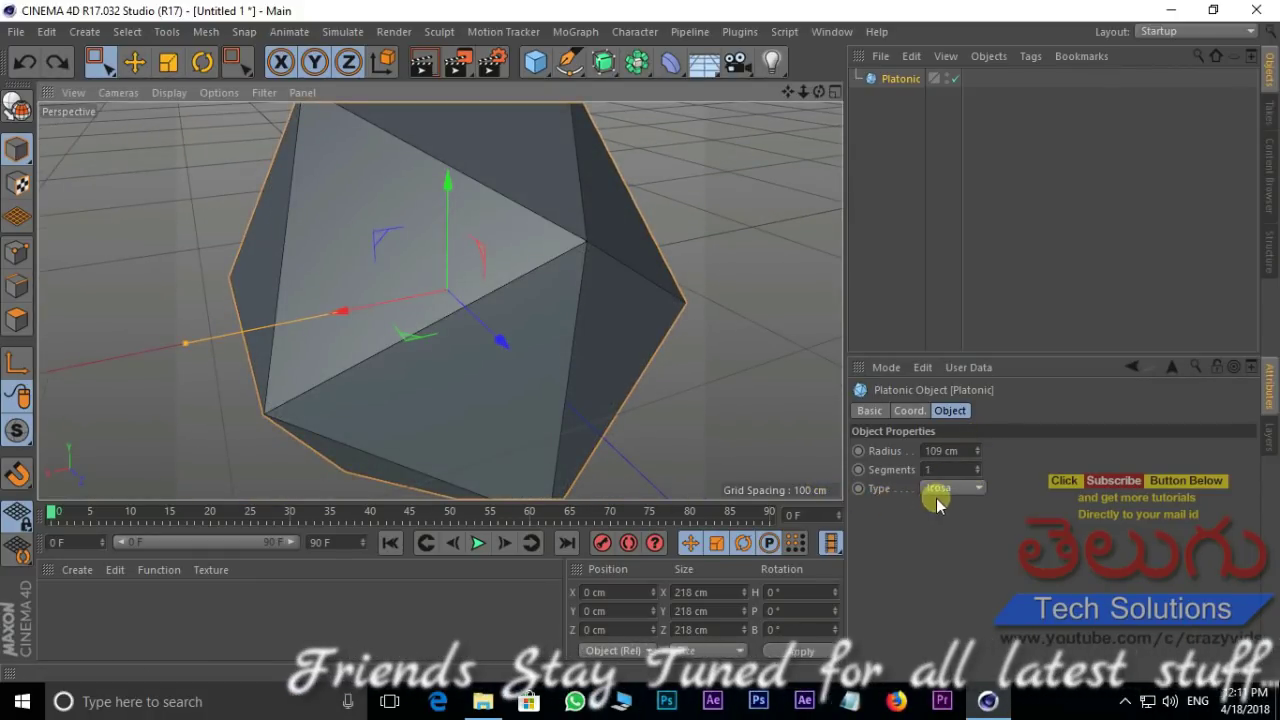
- Cycle the Platonic type through Tetra, Hexa, Octa, Dodeca, Icosa and finally Bucky
left_click(960, 488)
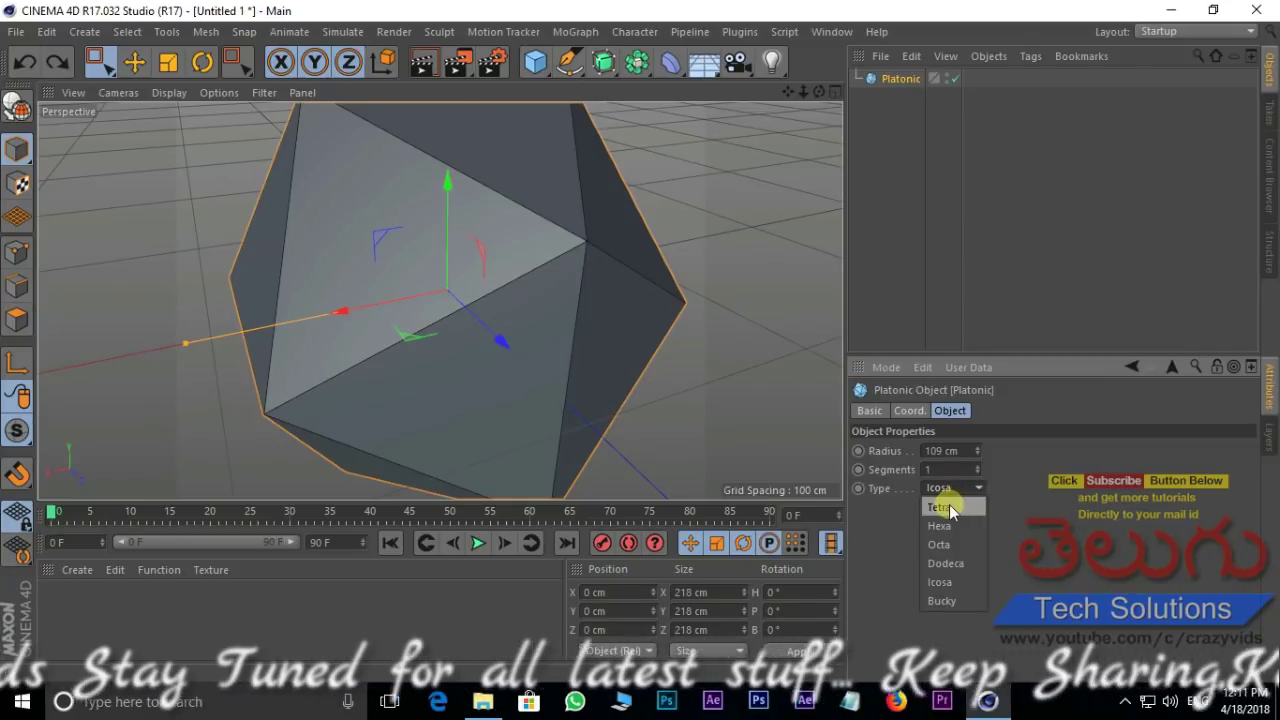
left_click(942, 507)
left_click(962, 487)
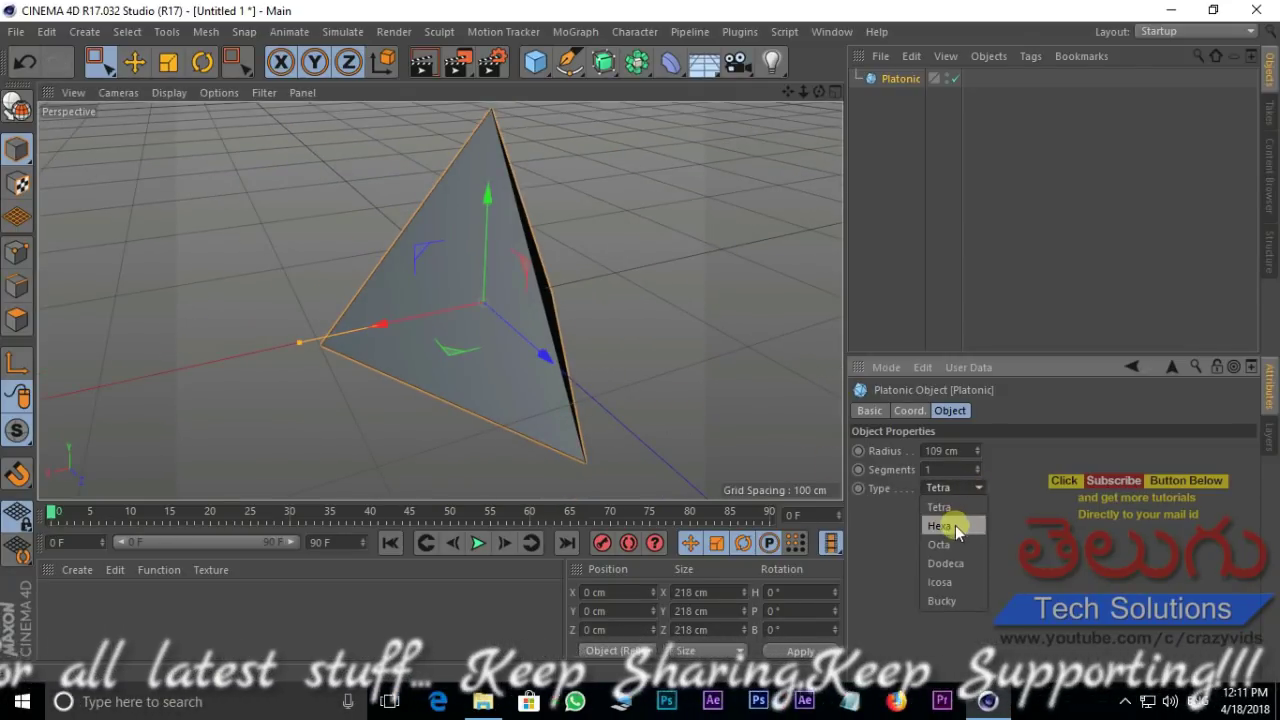
left_click(952, 525)
left_click(958, 488)
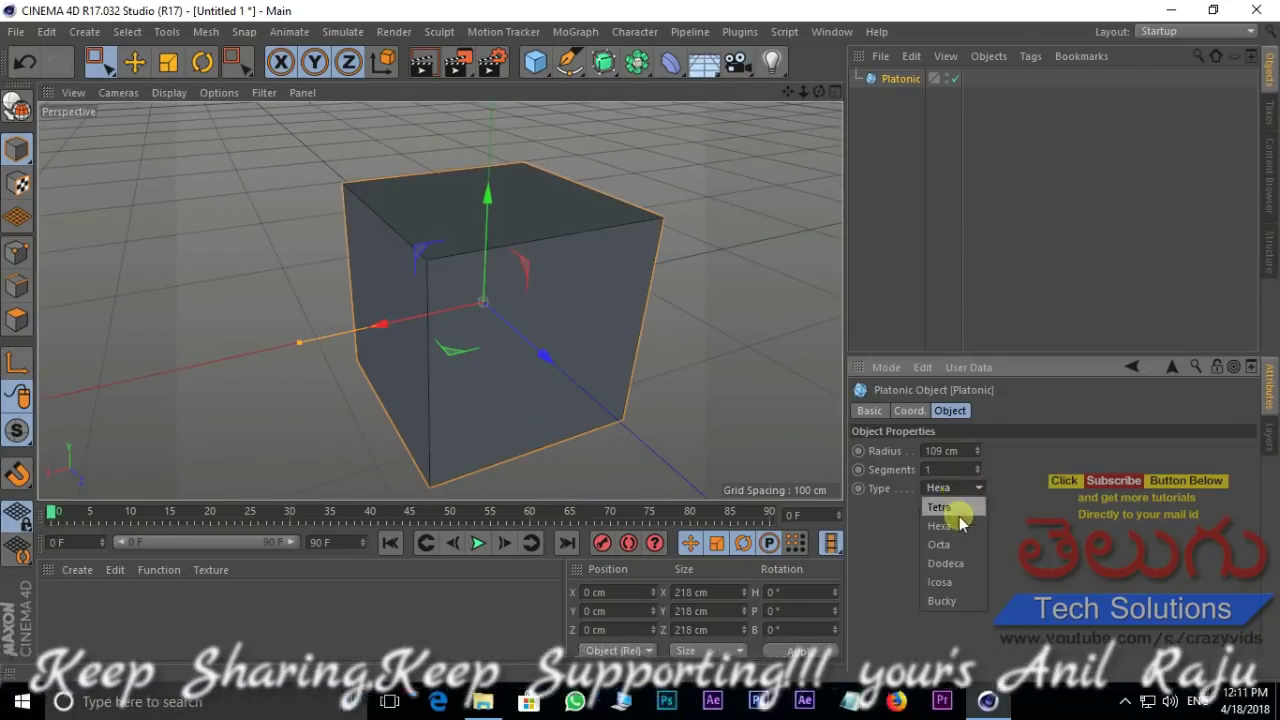
left_click(959, 546)
left_click(948, 487)
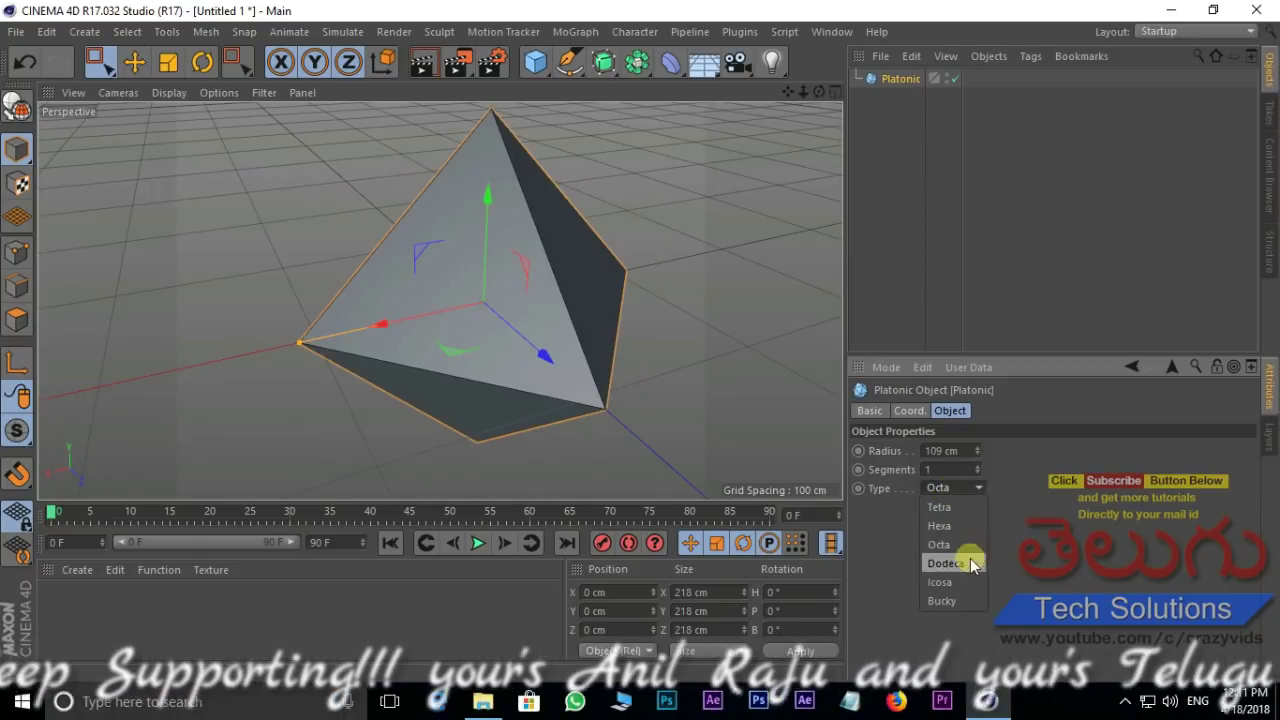
left_click(968, 564)
left_click(945, 488)
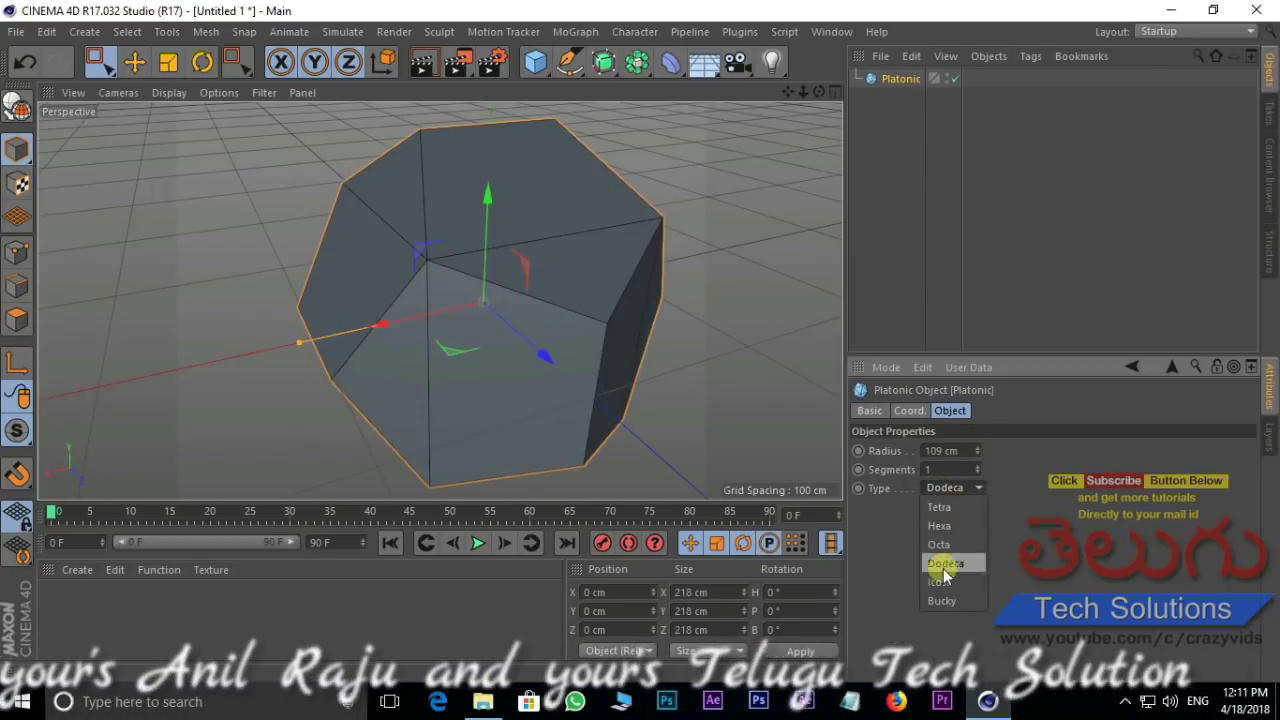
left_click(944, 582)
left_click(955, 490)
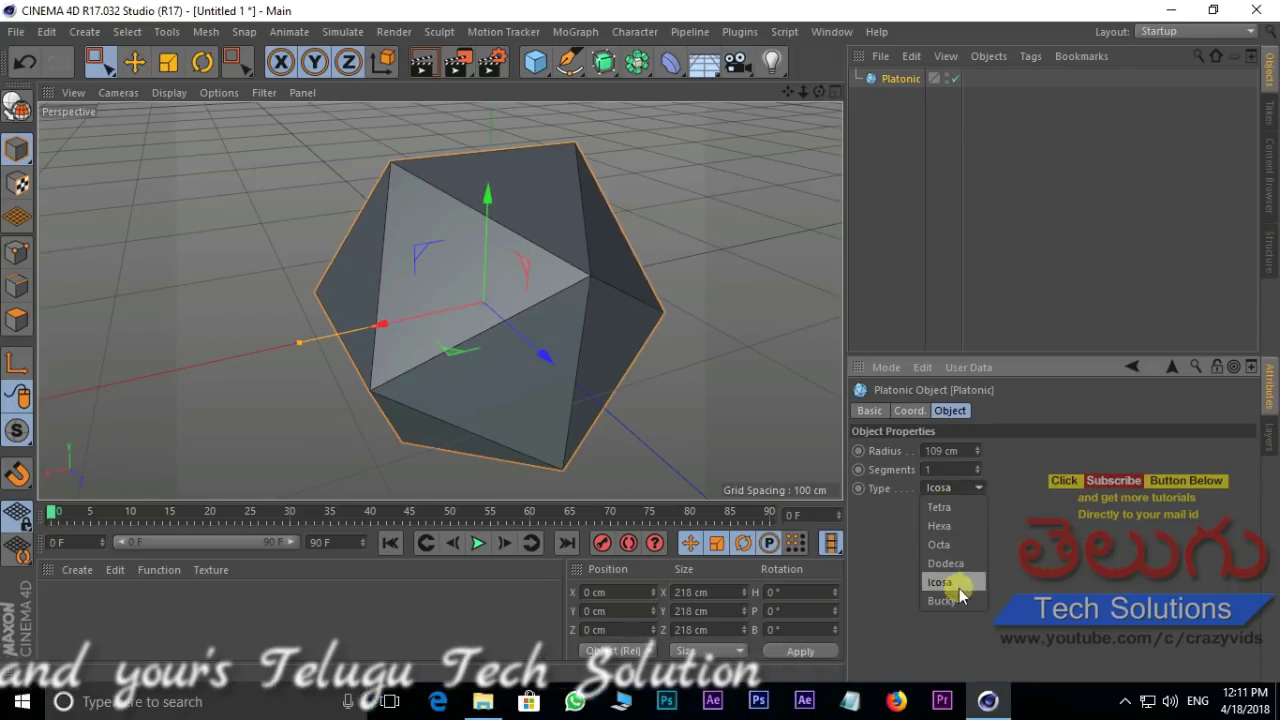
left_click(935, 600)
- Subdivide the buckyball to 24 segments, then delete it
left_click_drag(979, 470, 935, 470)
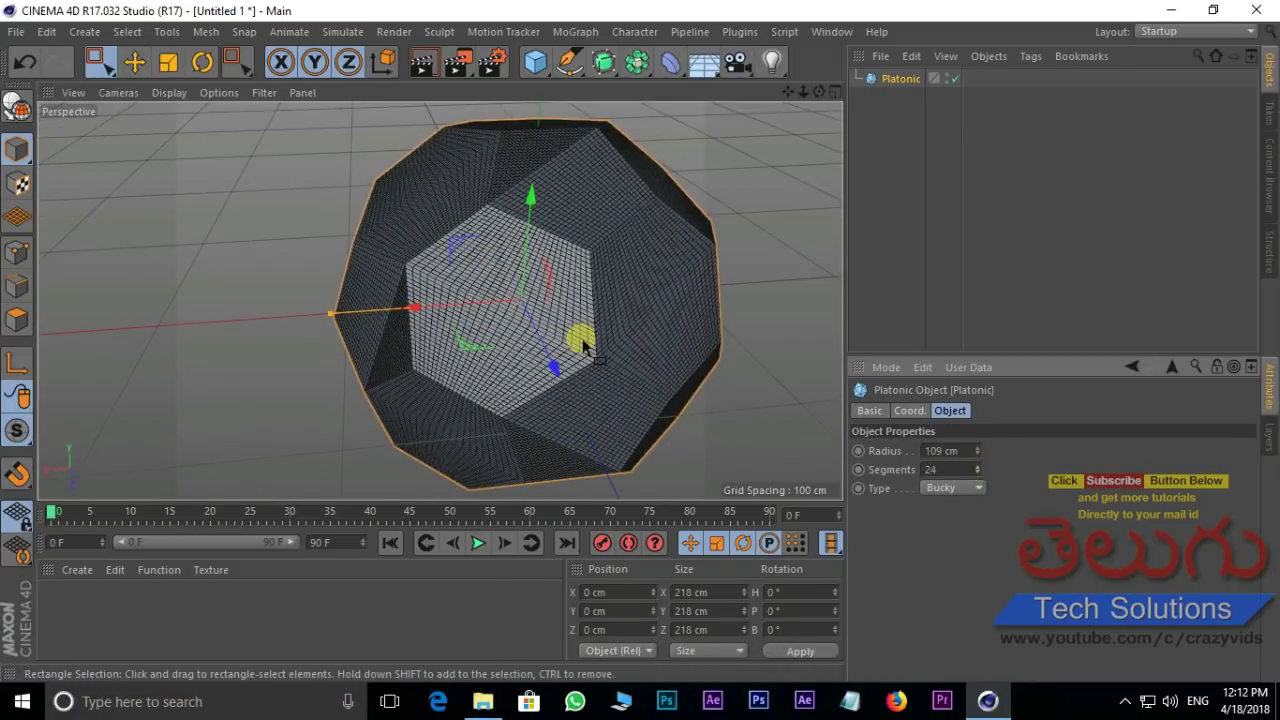
key("Delete")
left_click(545, 76)
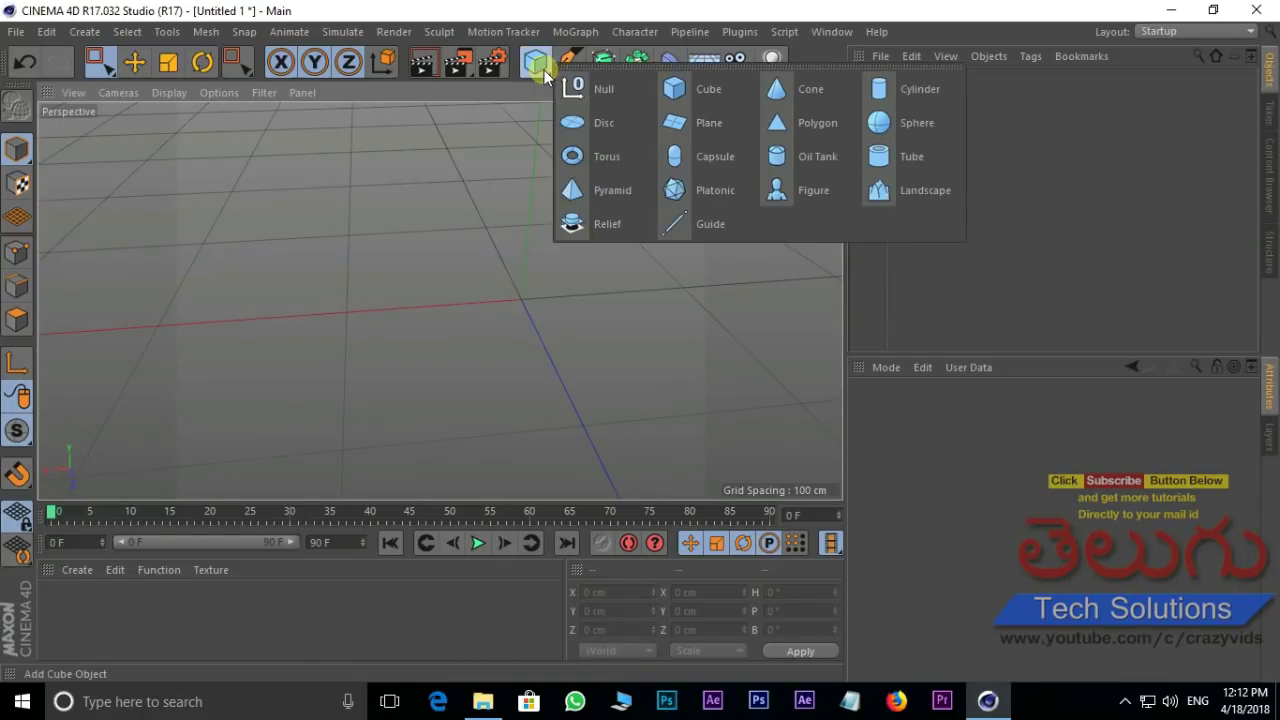
- Add a Figure 617 cm tall with 34 segments
left_click(810, 197)
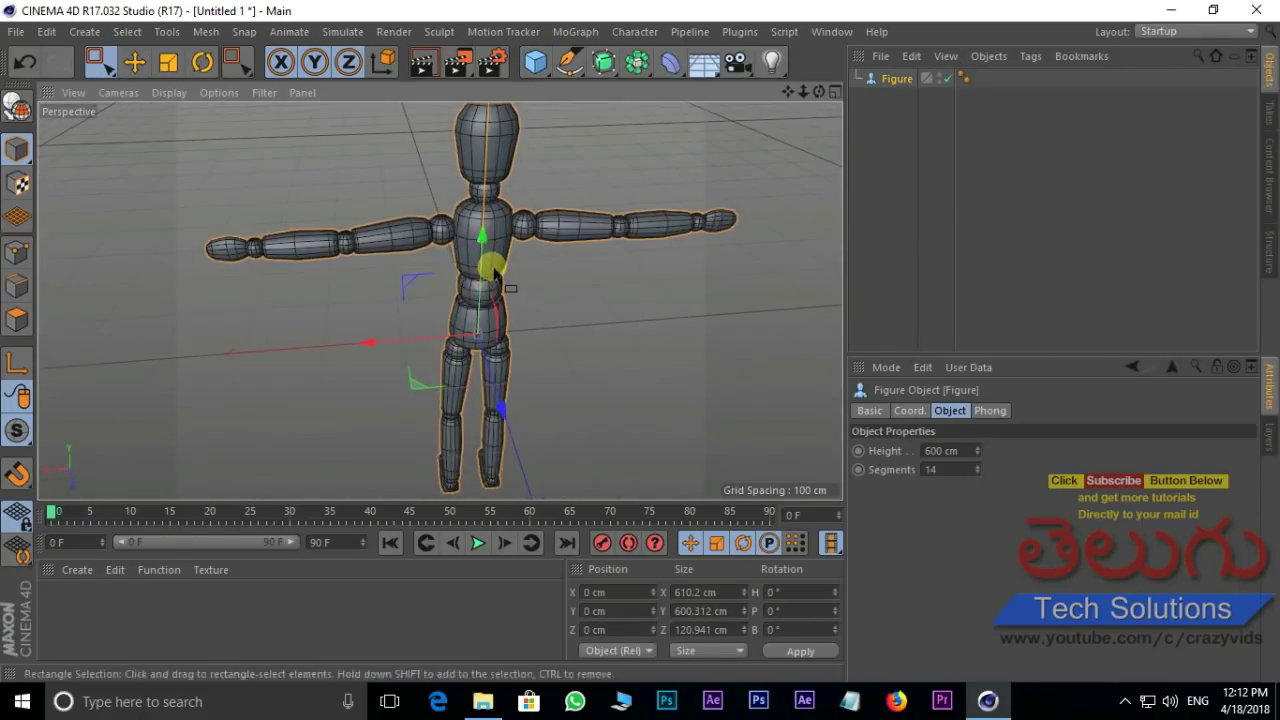
mouse_move(517, 311)
left_mouse_down("alt")
mouse_move(663, 289)
mouse_move(643, 340)
mouse_move(598, 291)
mouse_move(224, 284)
mouse_move(640, 340)
mouse_move(80, 297)
mouse_move(96, 300)
left_mouse_up("alt")
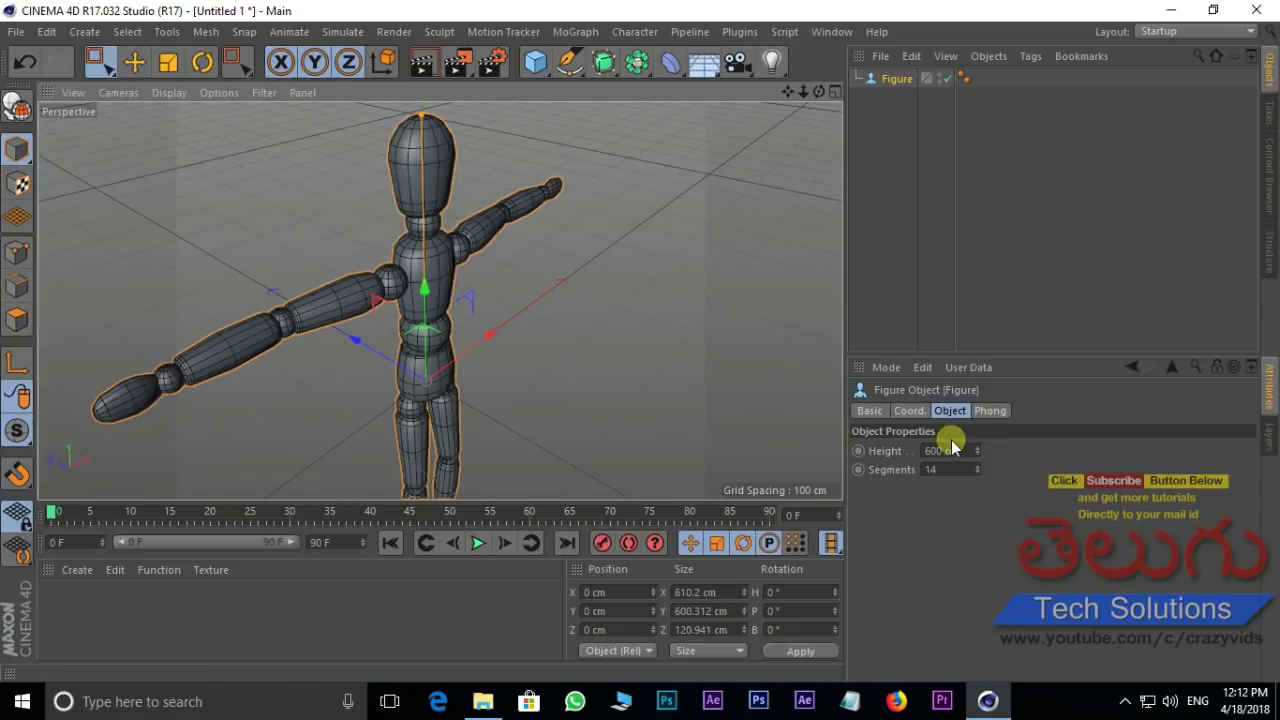
mouse_move(975, 453)
left_mouse_down()
mouse_move(977, 475)
mouse_move(971, 460)
left_mouse_up()
scroll(443, 286, "up", 3)
scroll(445, 241, "up", 3)
scroll(445, 241, "up", 2)
left_click_drag(980, 470, 980, 464)
- Frame the whole figure from the front, then delete it
scroll(509, 375, "down", 3)
left_click_drag(529, 366, 446, 377, "alt")
scroll(450, 373, "up", 3)
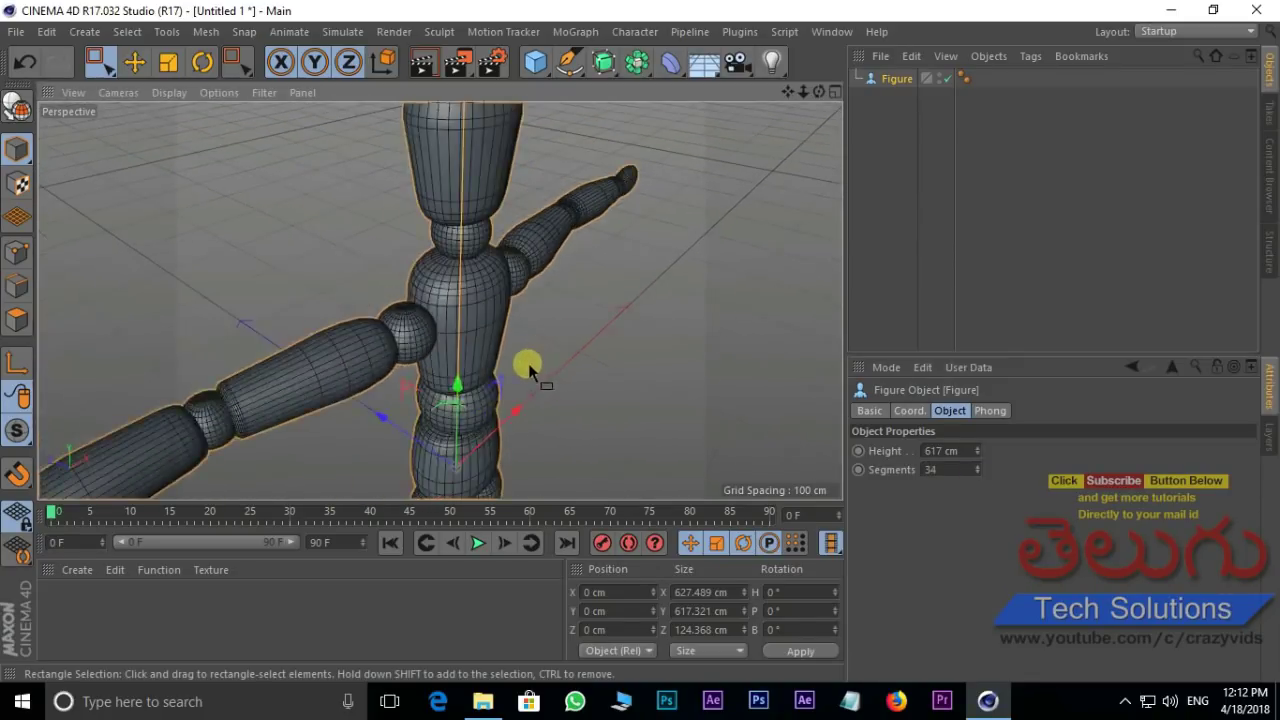
scroll(456, 370, "down", 3)
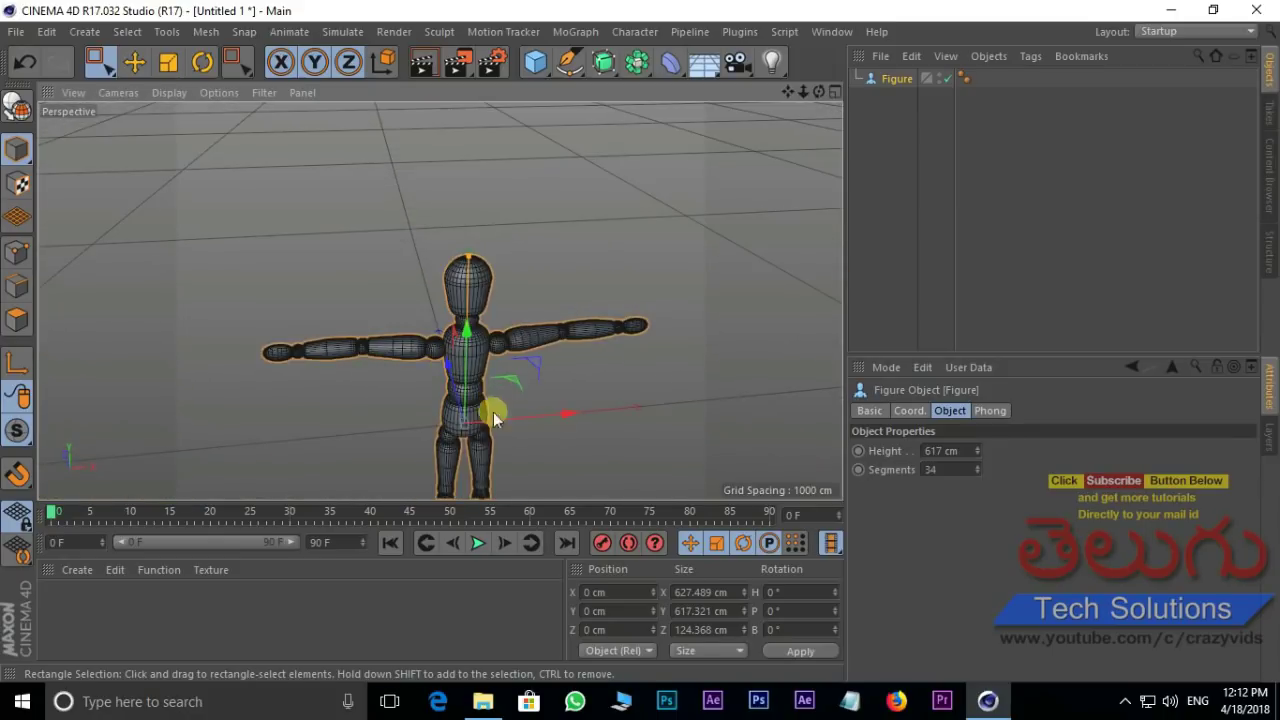
mouse_move(581, 386)
left_mouse_down("alt")
mouse_move(569, 246)
mouse_move(548, 243)
mouse_move(640, 343)
mouse_move(734, 274)
mouse_move(529, 229)
mouse_move(517, 209)
mouse_move(480, 222)
left_mouse_up("alt")
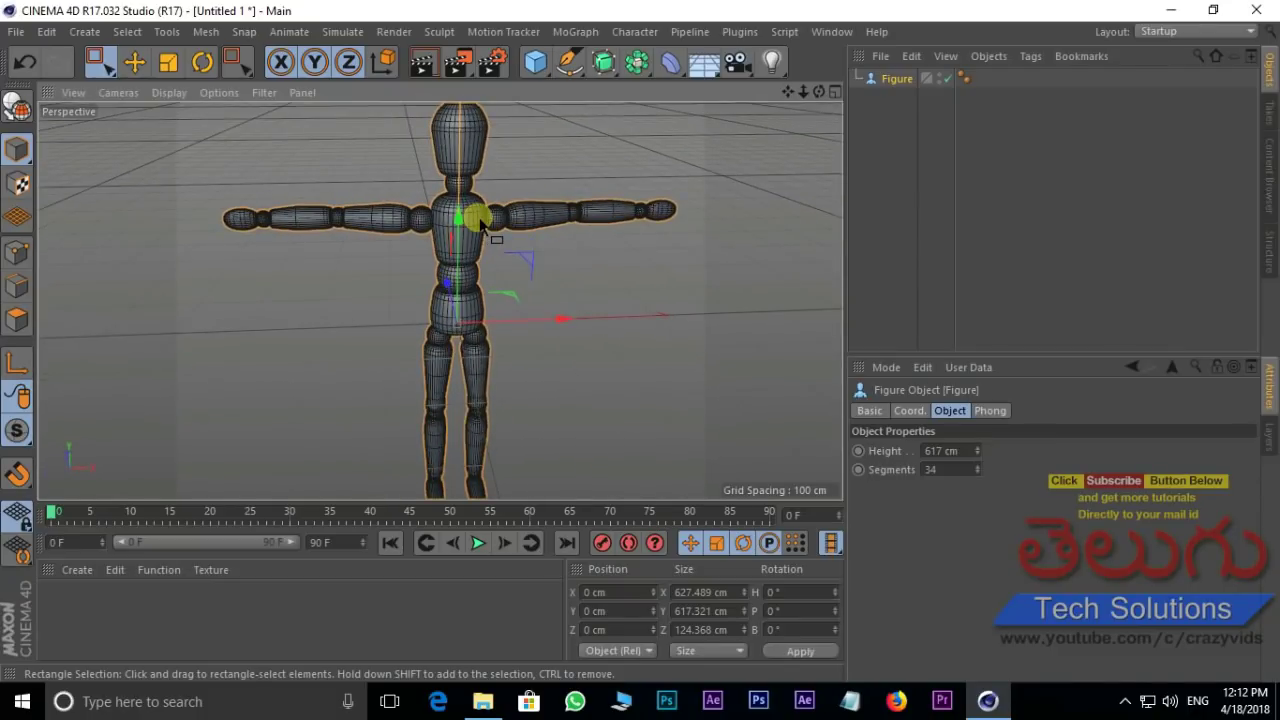
key("Delete")
- Add a 600 × 100 × 600 cm Landscape with 100 width and depth segments
left_click(535, 62)
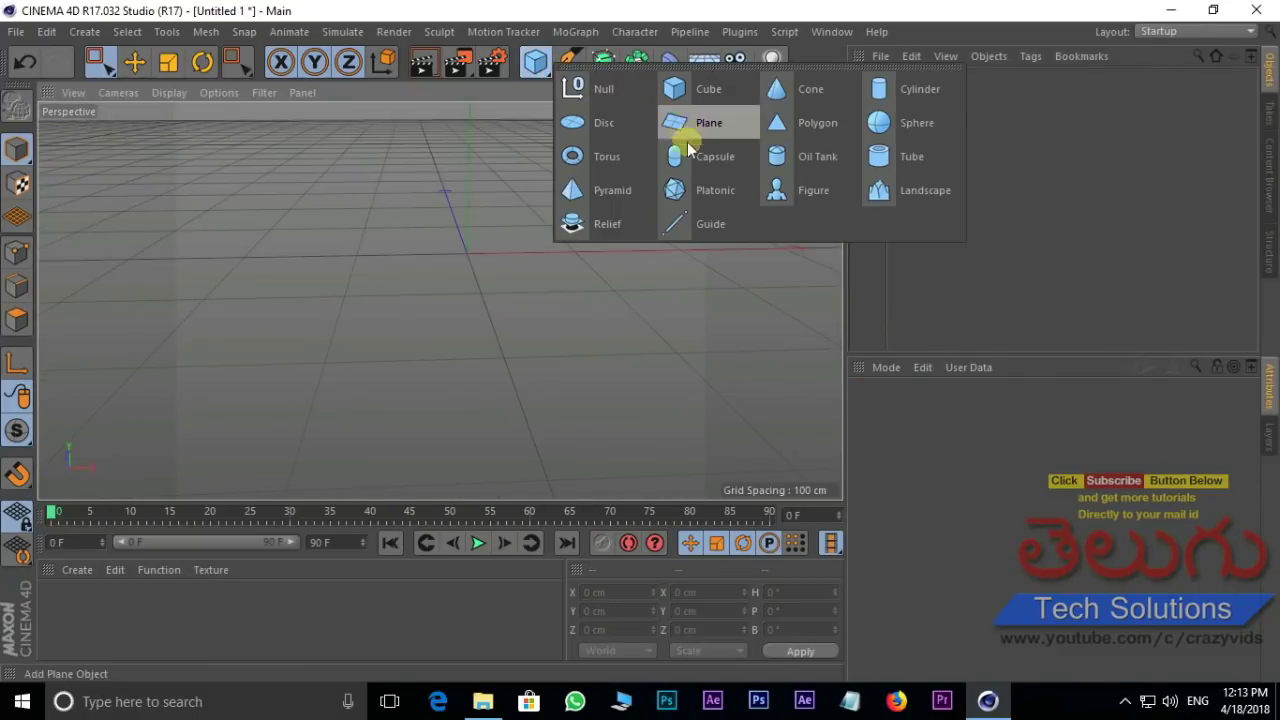
left_click(925, 190)
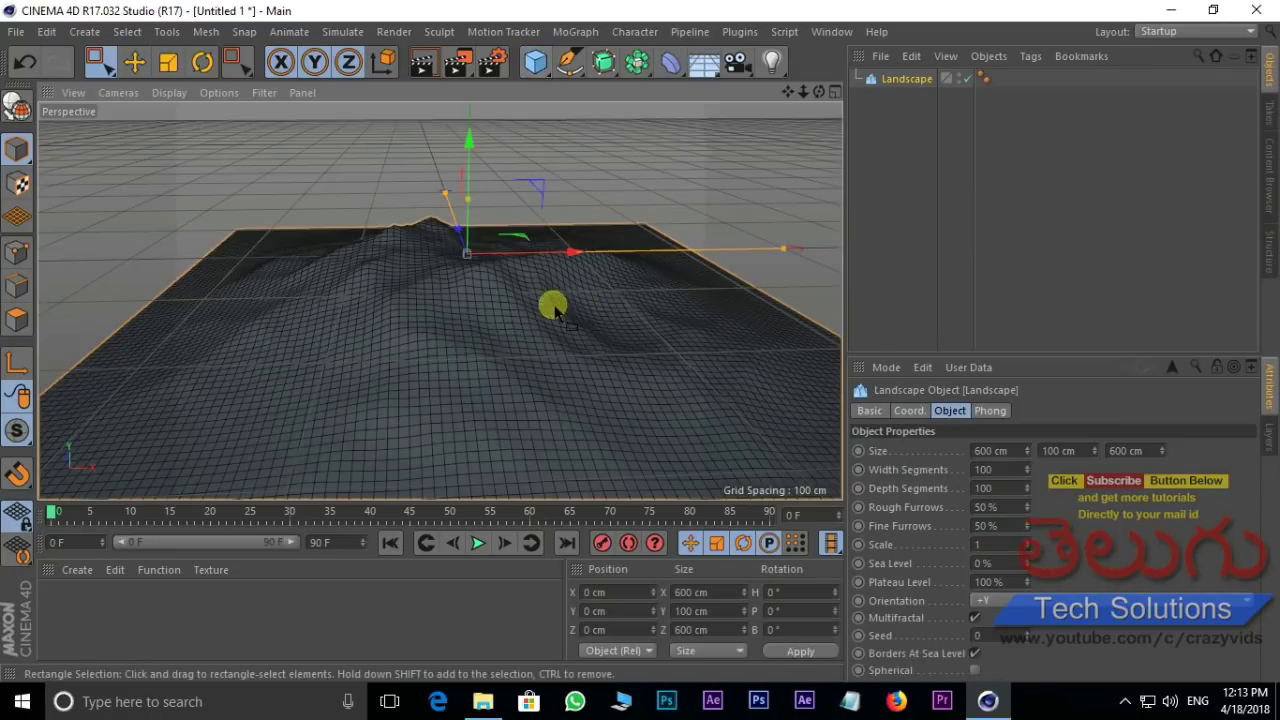
scroll(514, 455, "up", 2)
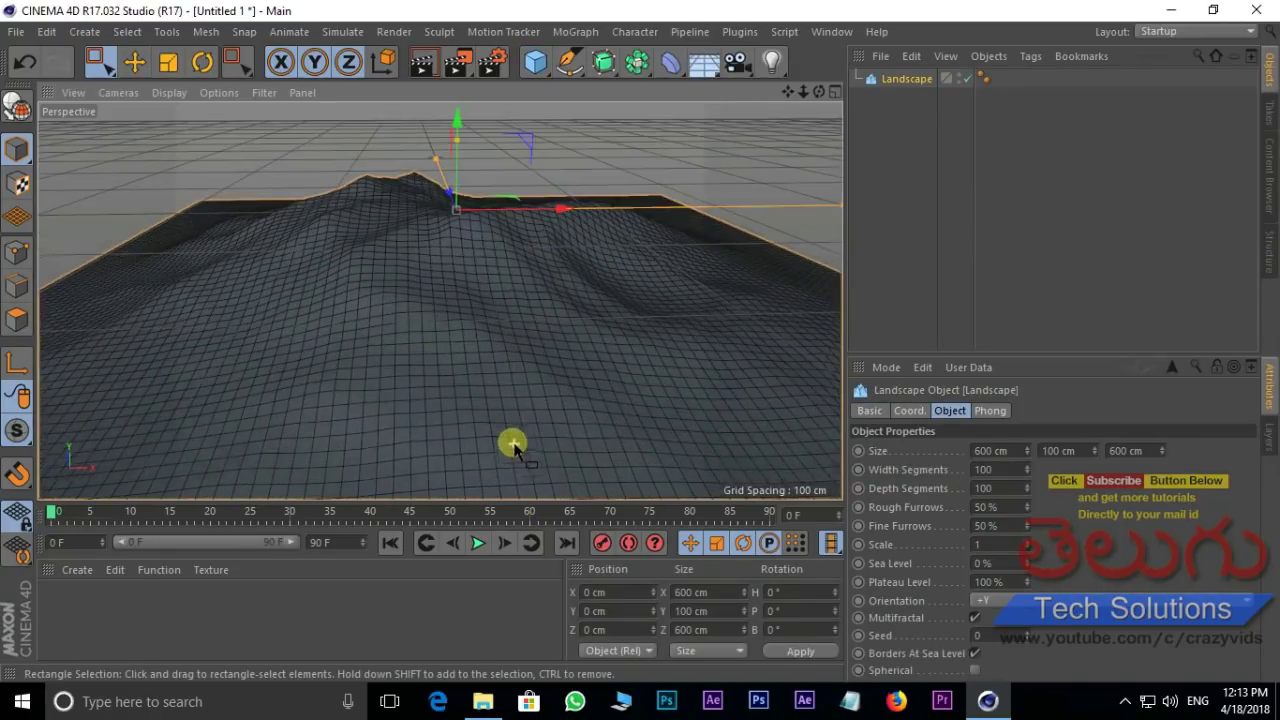
scroll(508, 446, "up", 1)
scroll(505, 415, "up", 1)
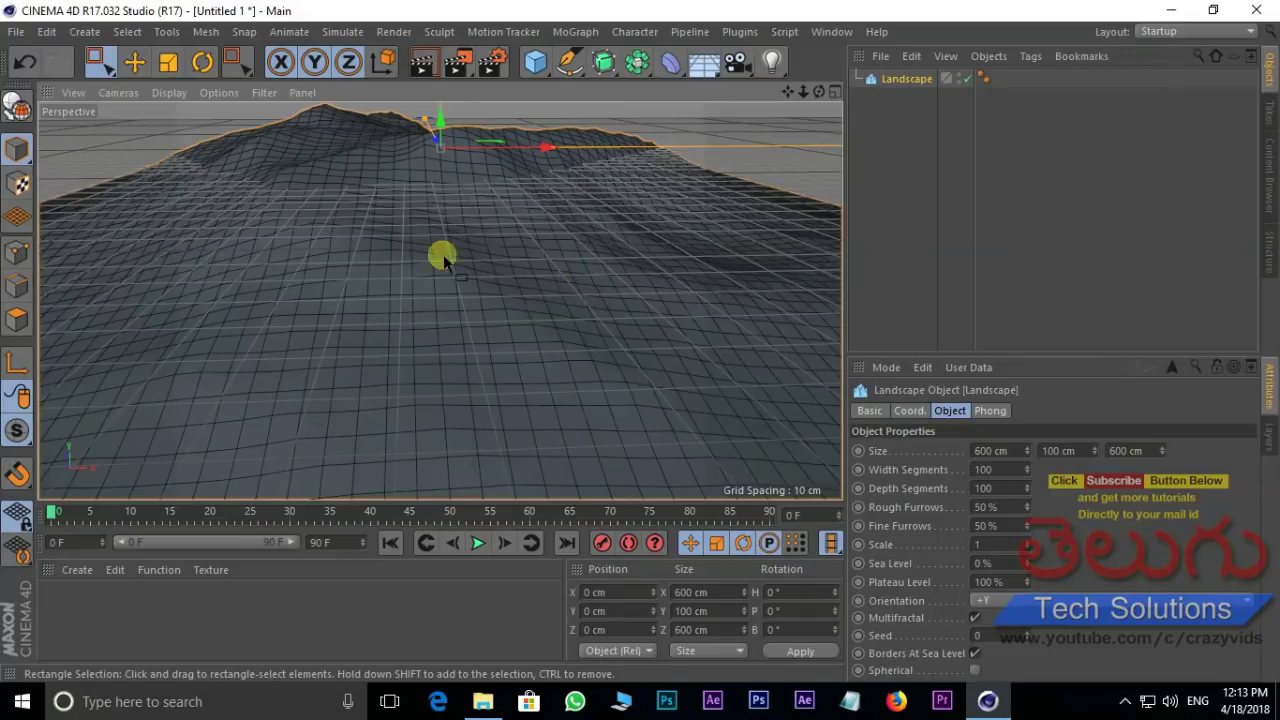
left_click_drag(450, 270, 497, 253, "alt")
scroll(601, 270, "down", 3)
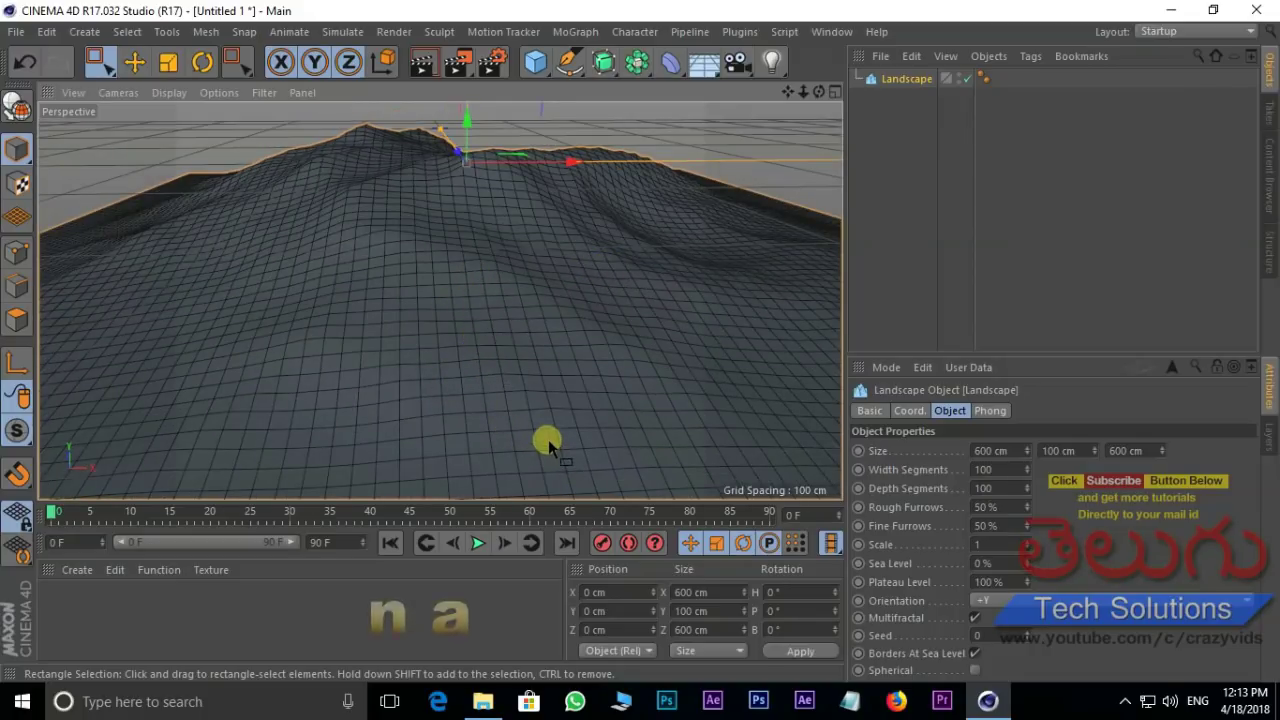
- Switch the viewport to Gouraud Shading and look down on the terrain
key("n")
key("a")
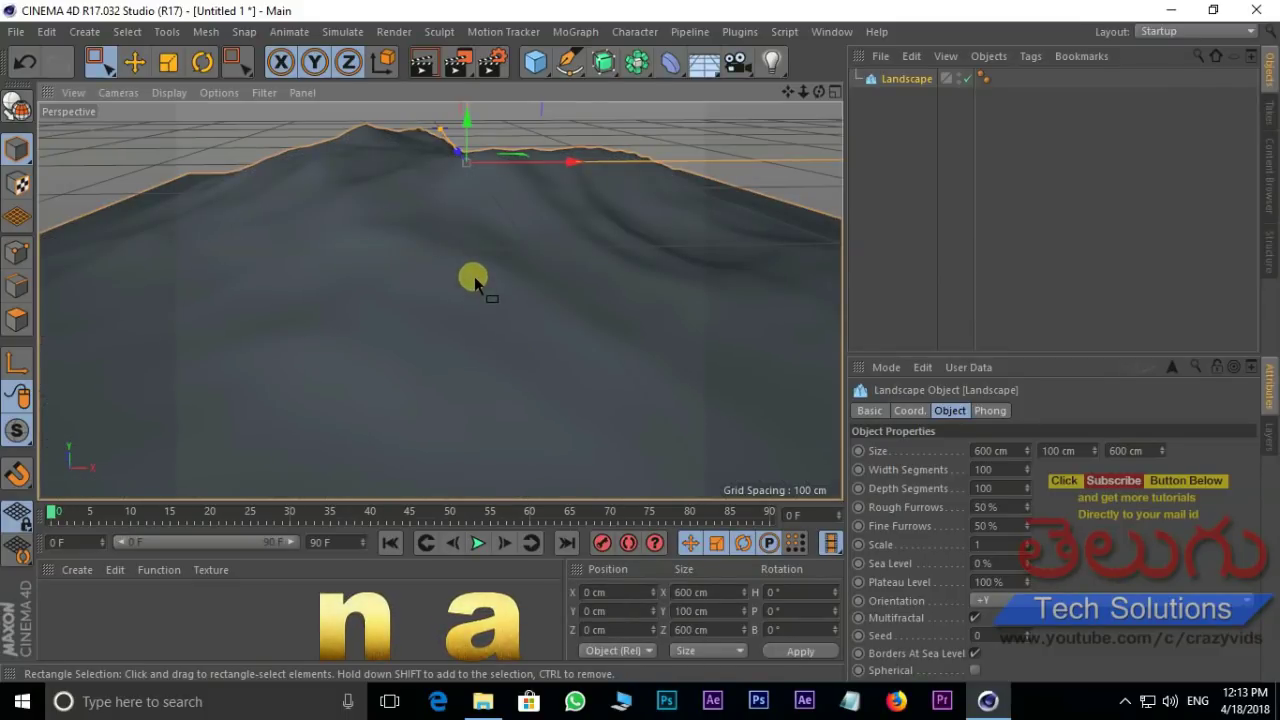
left_click_drag(494, 289, 537, 315, "alt")
- Show wireframe lines over the shaded landscape terrain with N then B
scroll(537, 315, "up", 2)
key("m")
key("b")
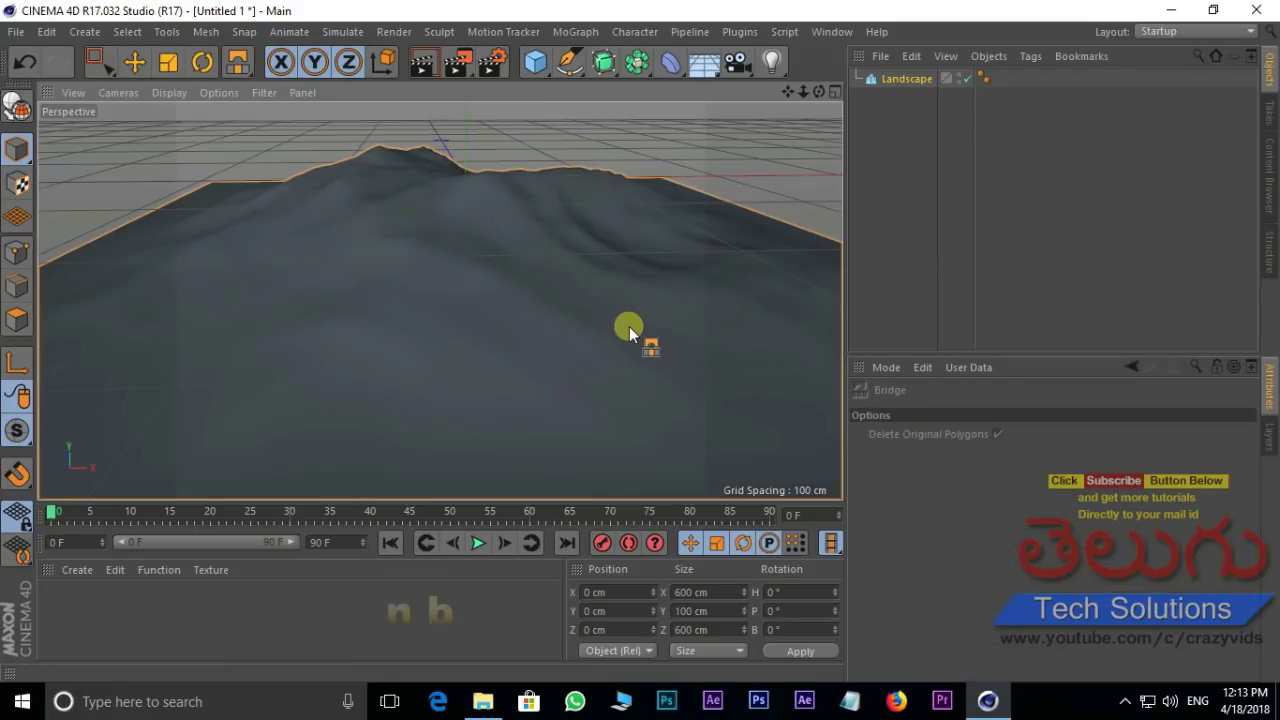
key("b")
scroll(457, 362, "up", 2)
scroll(546, 321, "up", 2)
scroll(546, 321, "down", 3)
key("n")
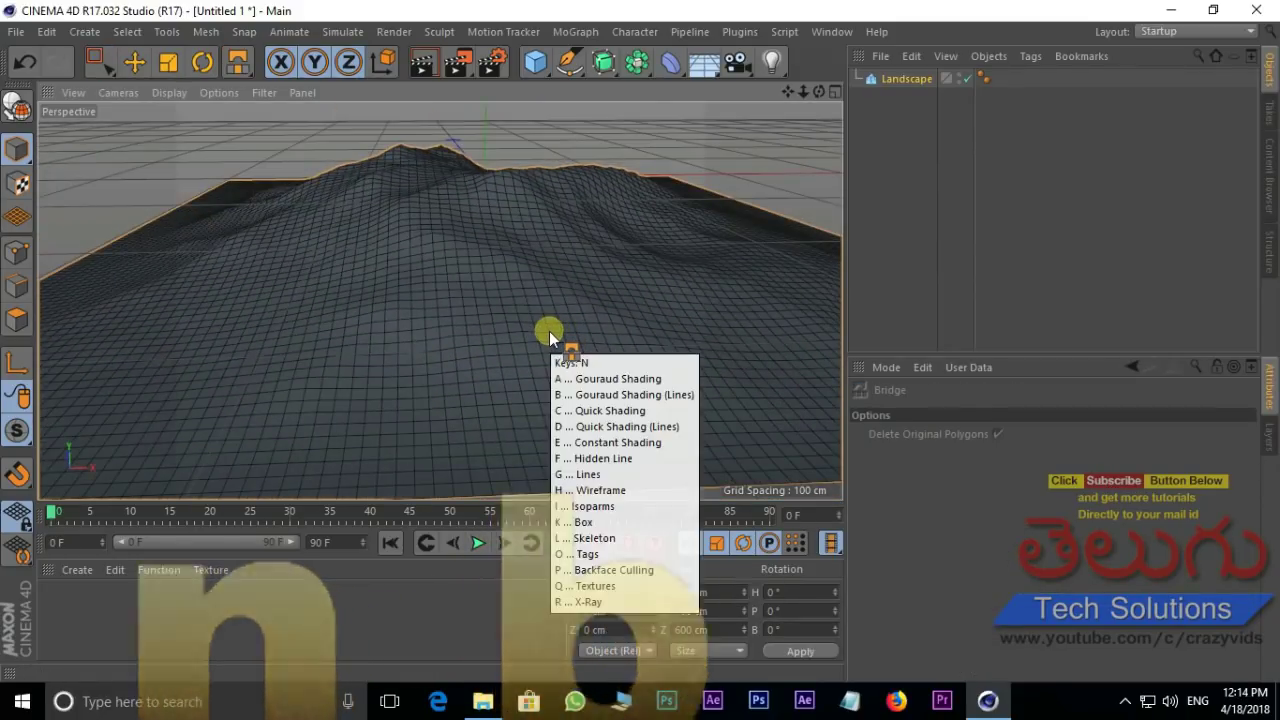
key("b")
- Compare smooth shading against wireframe lines, then delete the Landscape object
key("n")
key("a")
key("n")
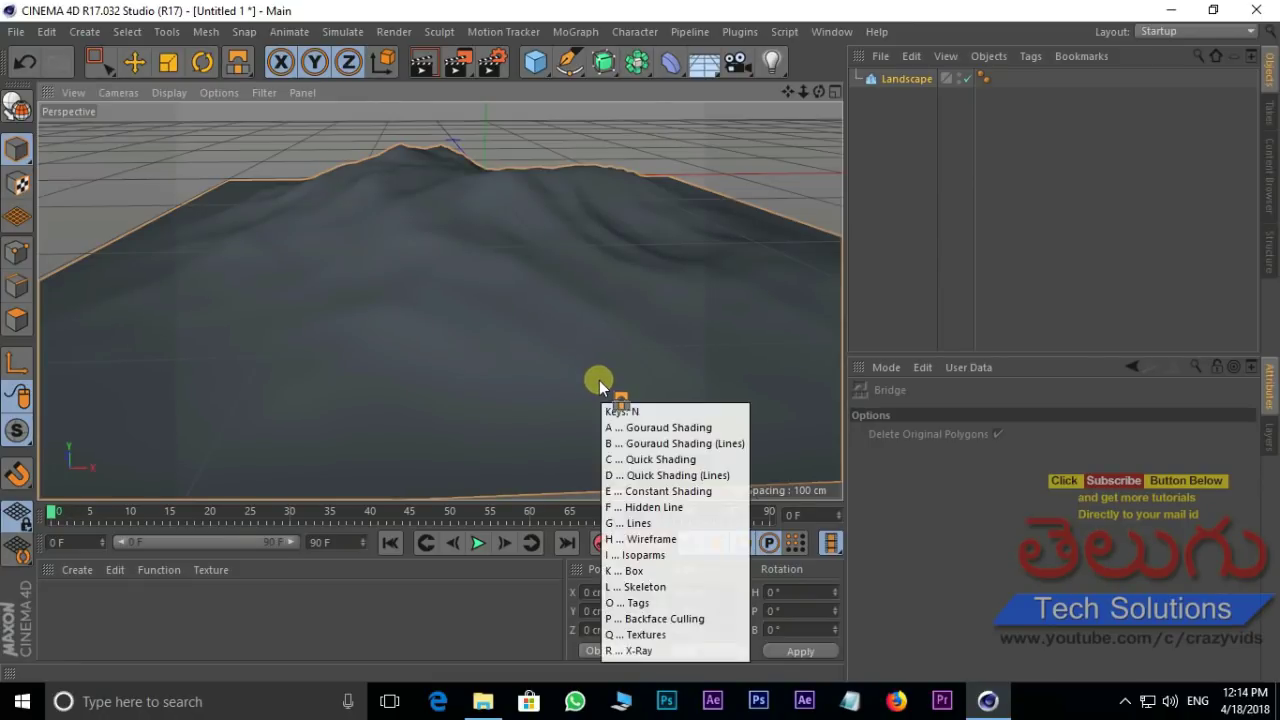
key("b")
scroll(540, 352, "up", 2)
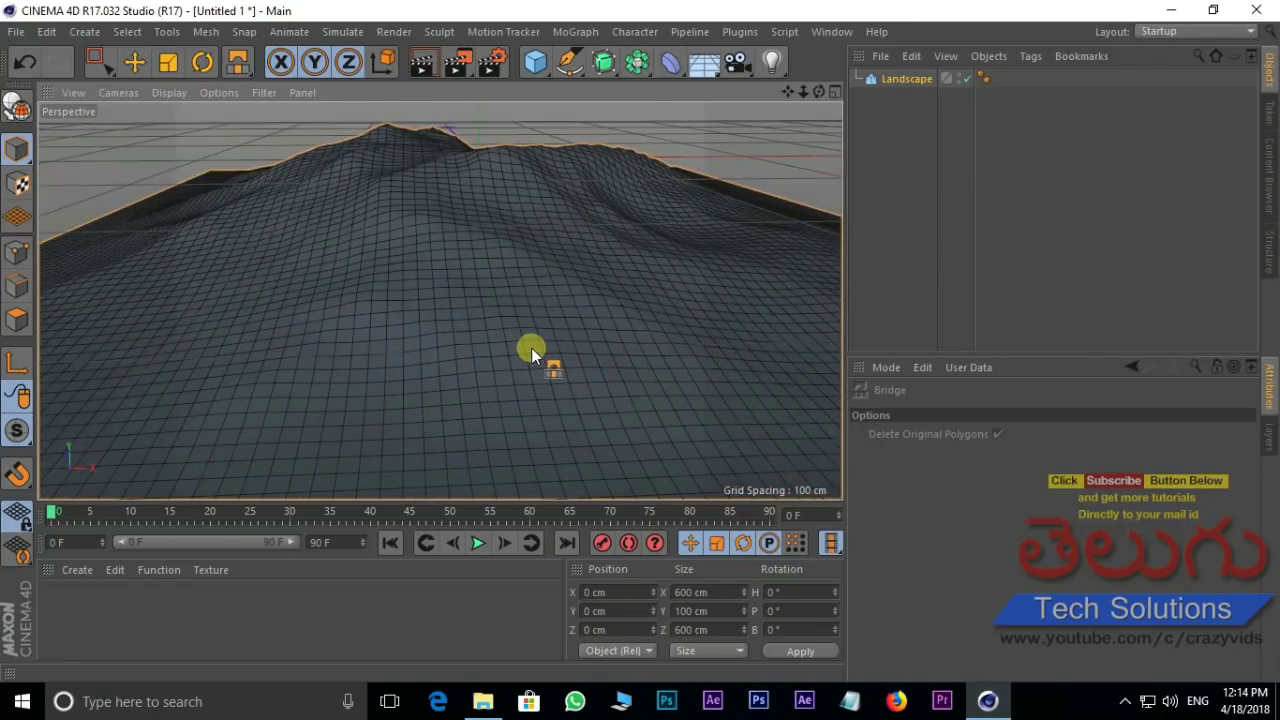
key("n")
key("a")
scroll(735, 303, "up", 3)
mouse_move(735, 303)
left_mouse_down("alt")
mouse_move(417, 299)
mouse_move(414, 286)
mouse_move(406, 294)
mouse_move(494, 457)
mouse_move(491, 442)
left_mouse_up("alt")
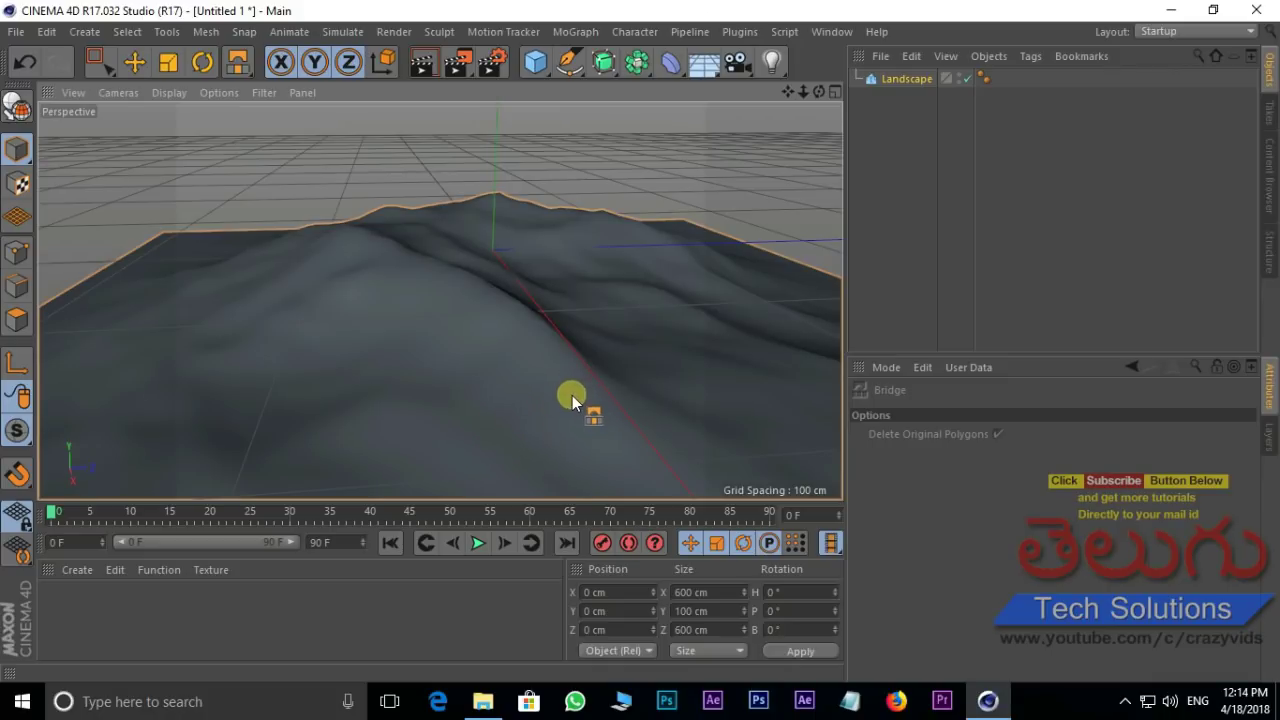
key("Delete")
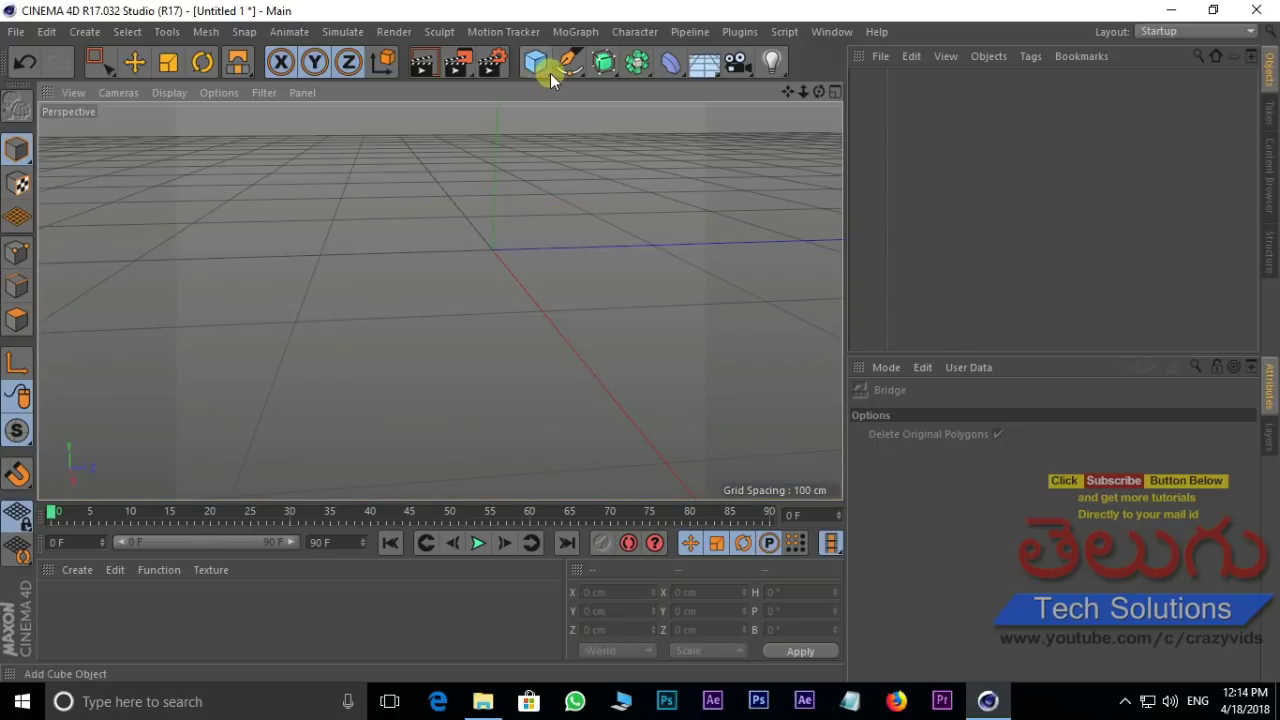
- Add a Relief object shaped by the Blurred-Background_2.jpg texture
left_click(550, 73)
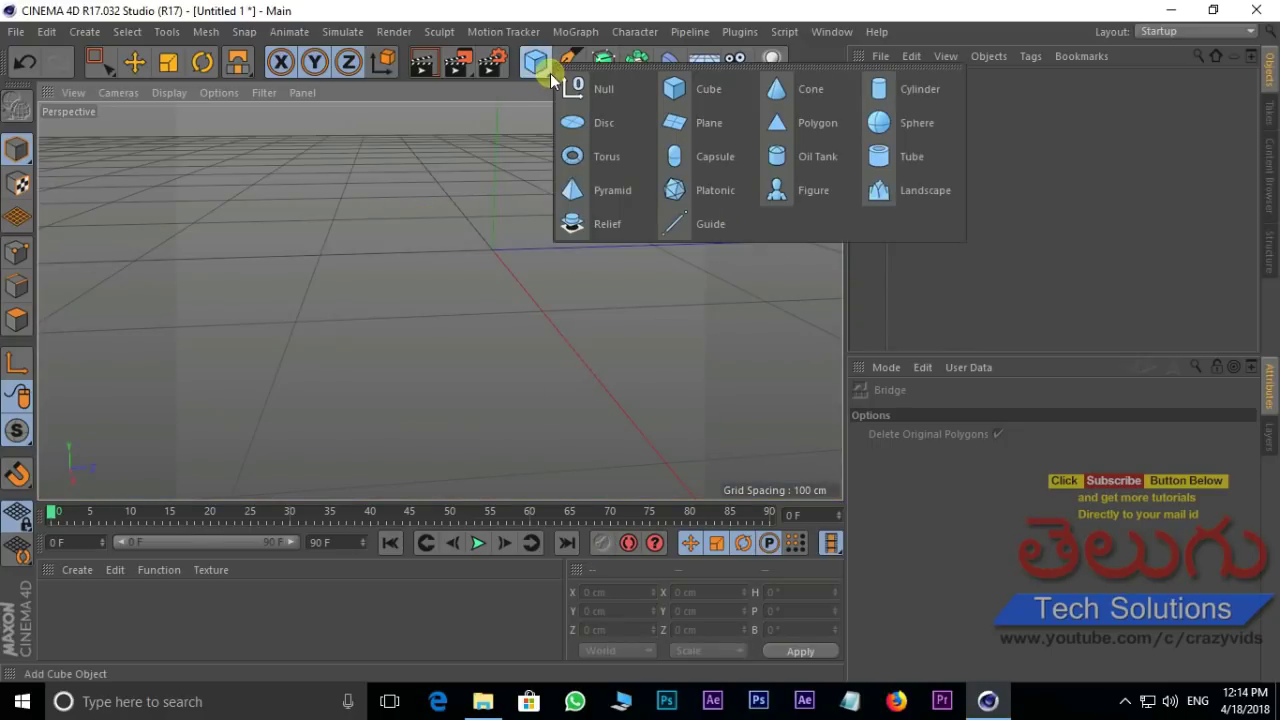
left_click(631, 222)
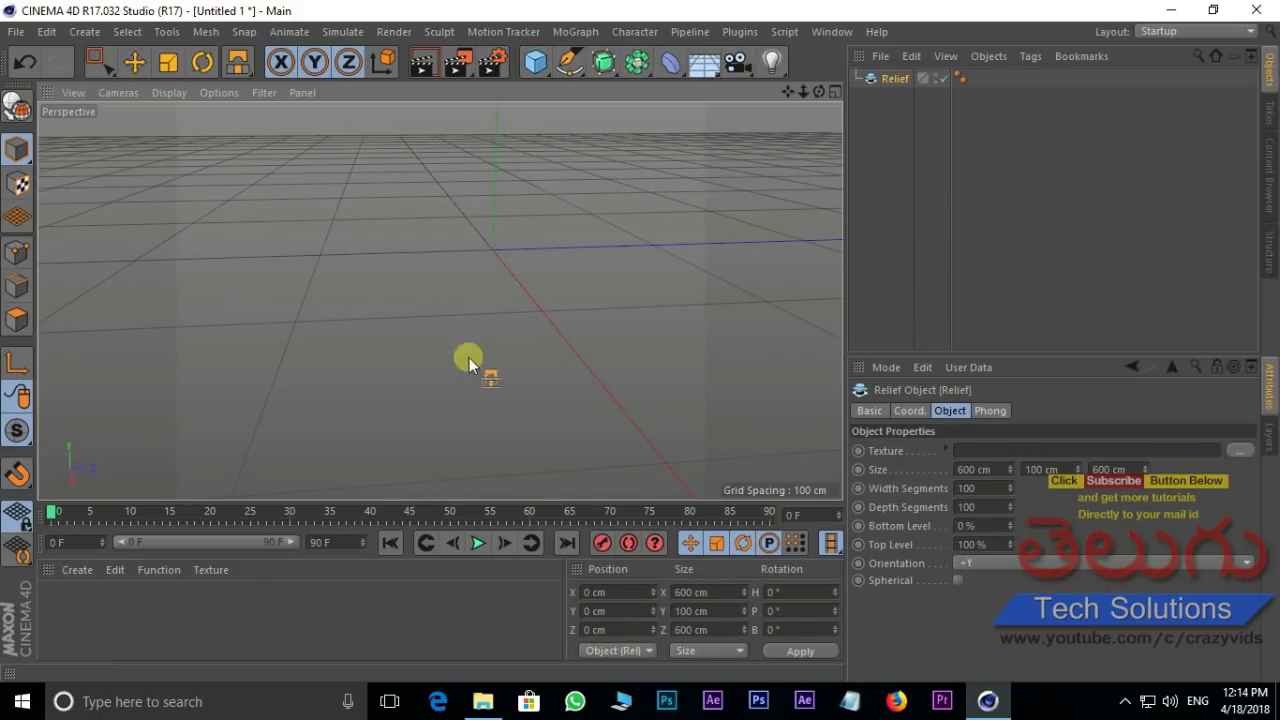
left_click(1239, 451)
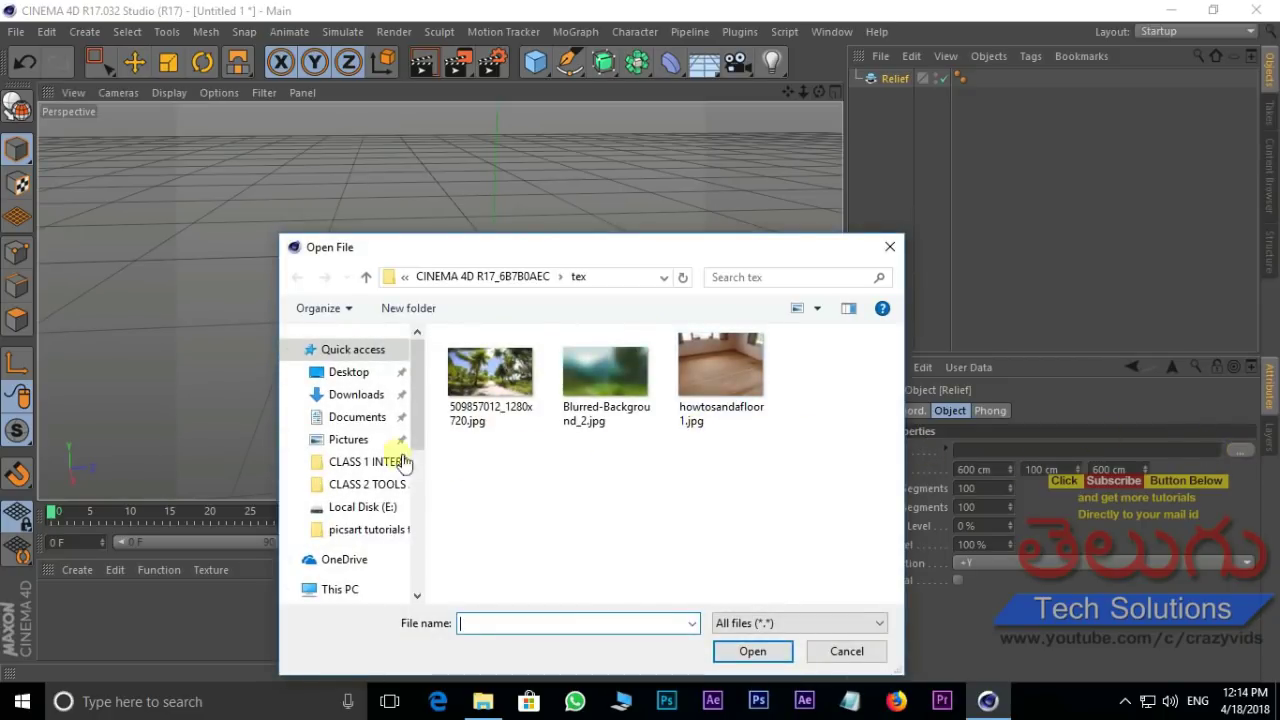
left_click(605, 375)
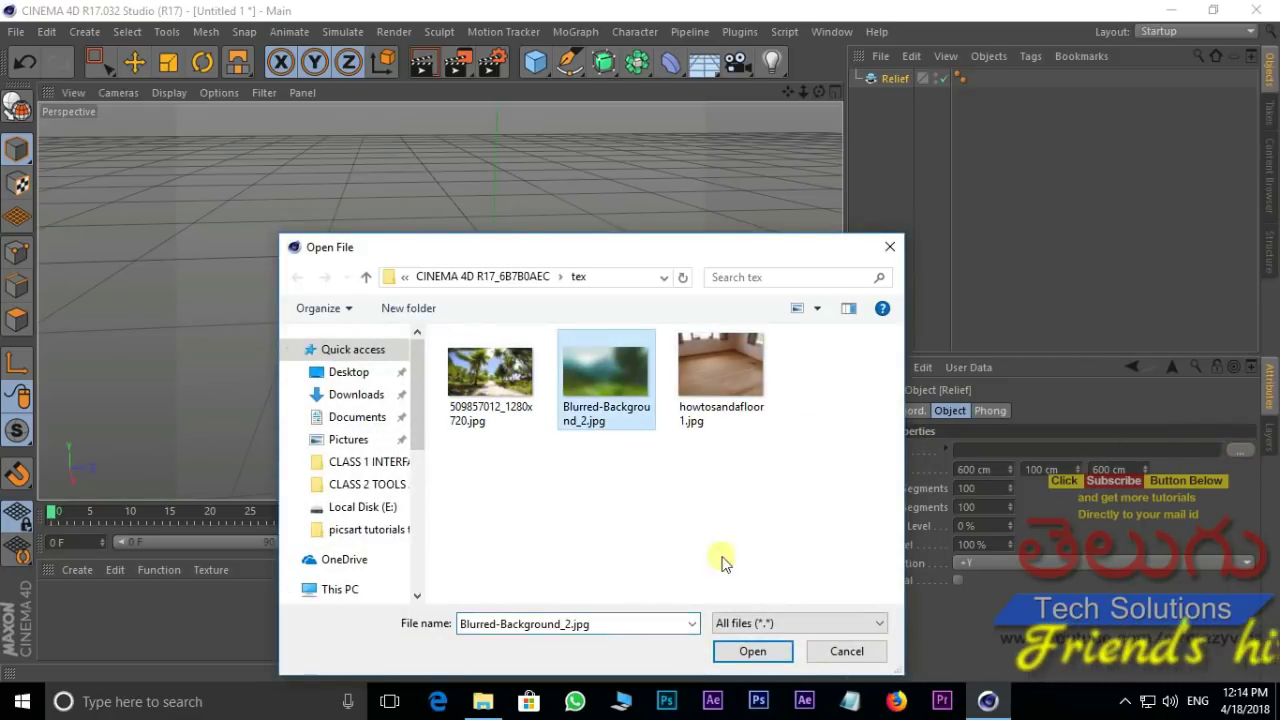
left_click(752, 651)
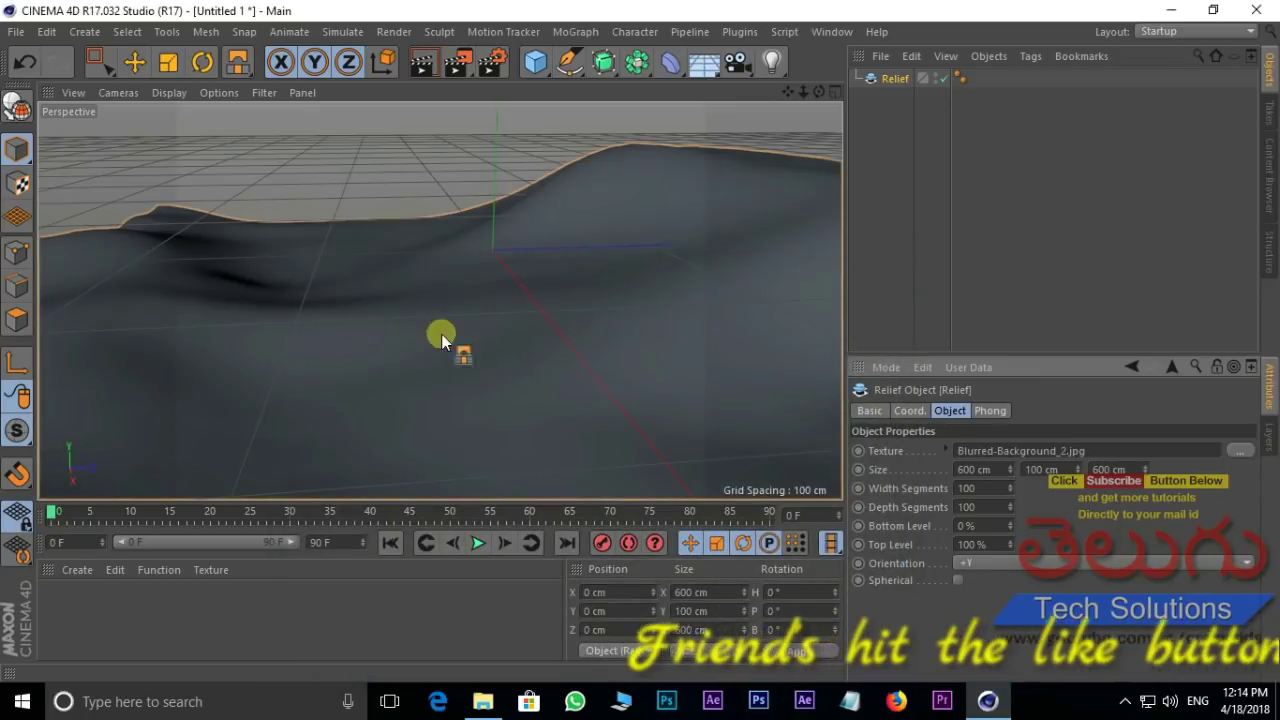
scroll(436, 310, "down", 3)
mouse_move(449, 297)
left_mouse_down("alt")
mouse_move(563, 320)
mouse_move(366, 309)
mouse_move(486, 337)
mouse_move(697, 289)
mouse_move(630, 208)
mouse_move(674, 353)
left_mouse_up("alt")
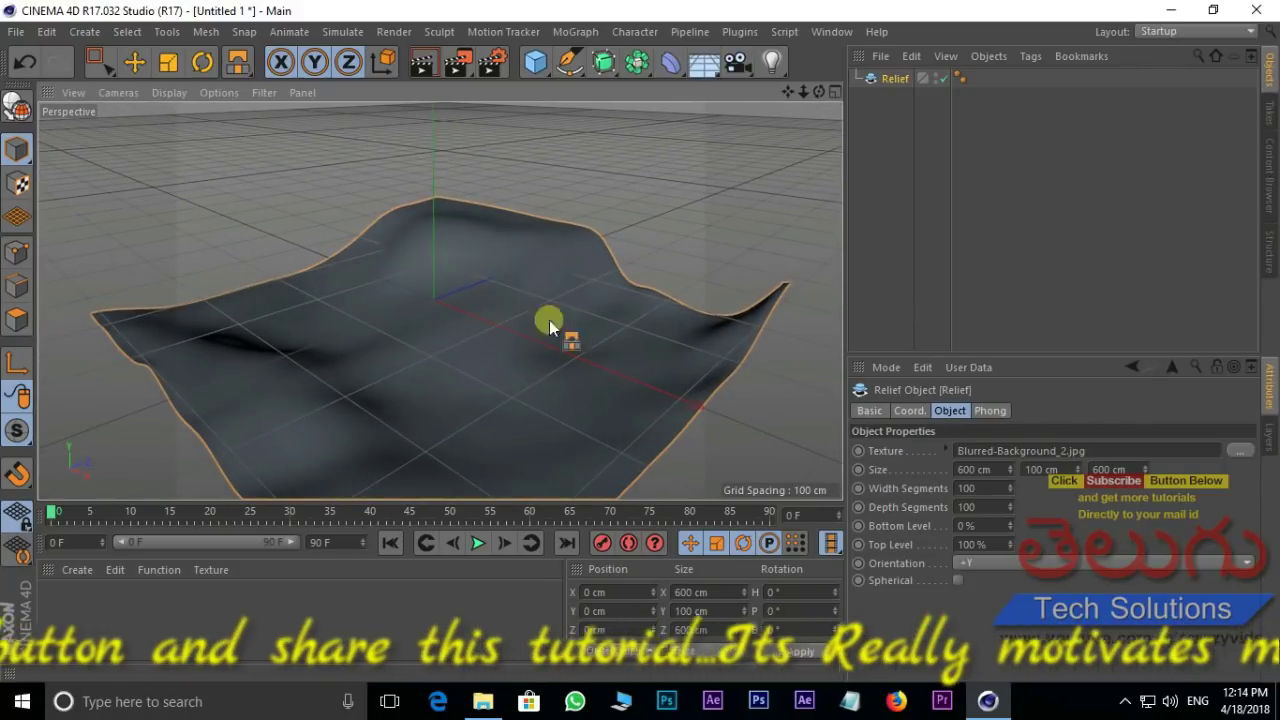
- Swap the relief texture to howtosandafloor1.jpg, view it low, then undo it
left_click(1237, 452)
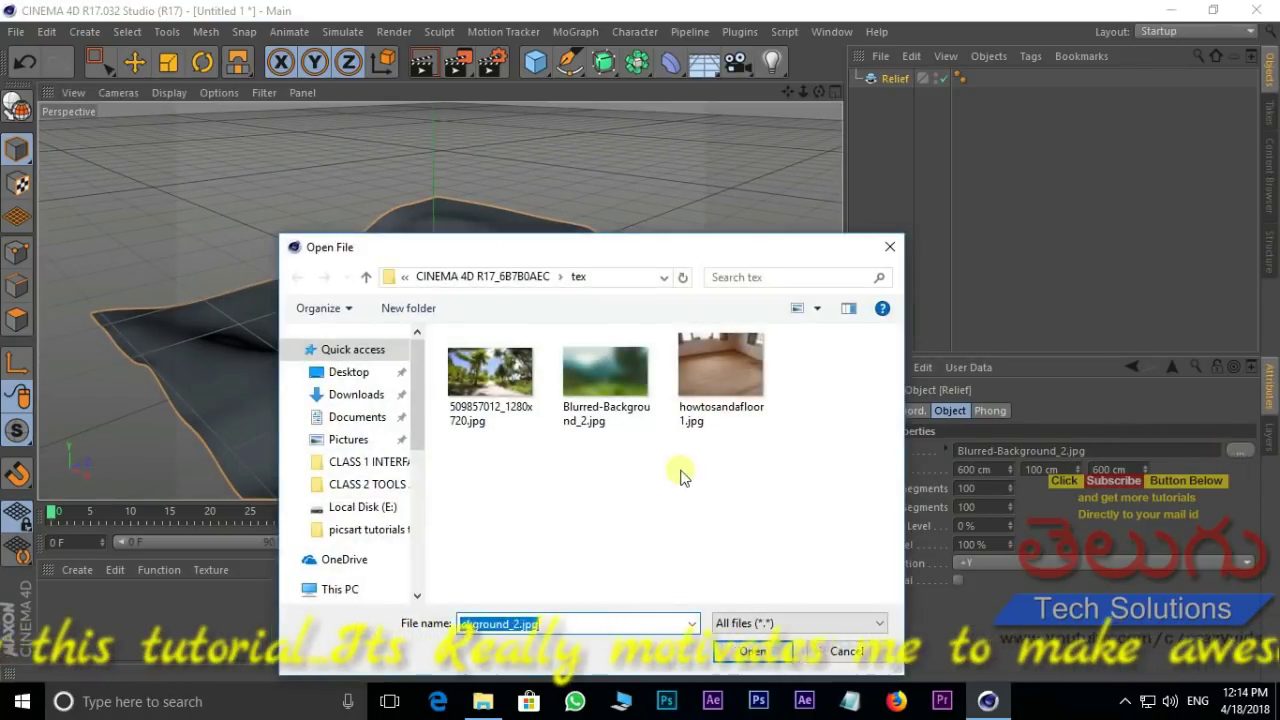
left_click(733, 367)
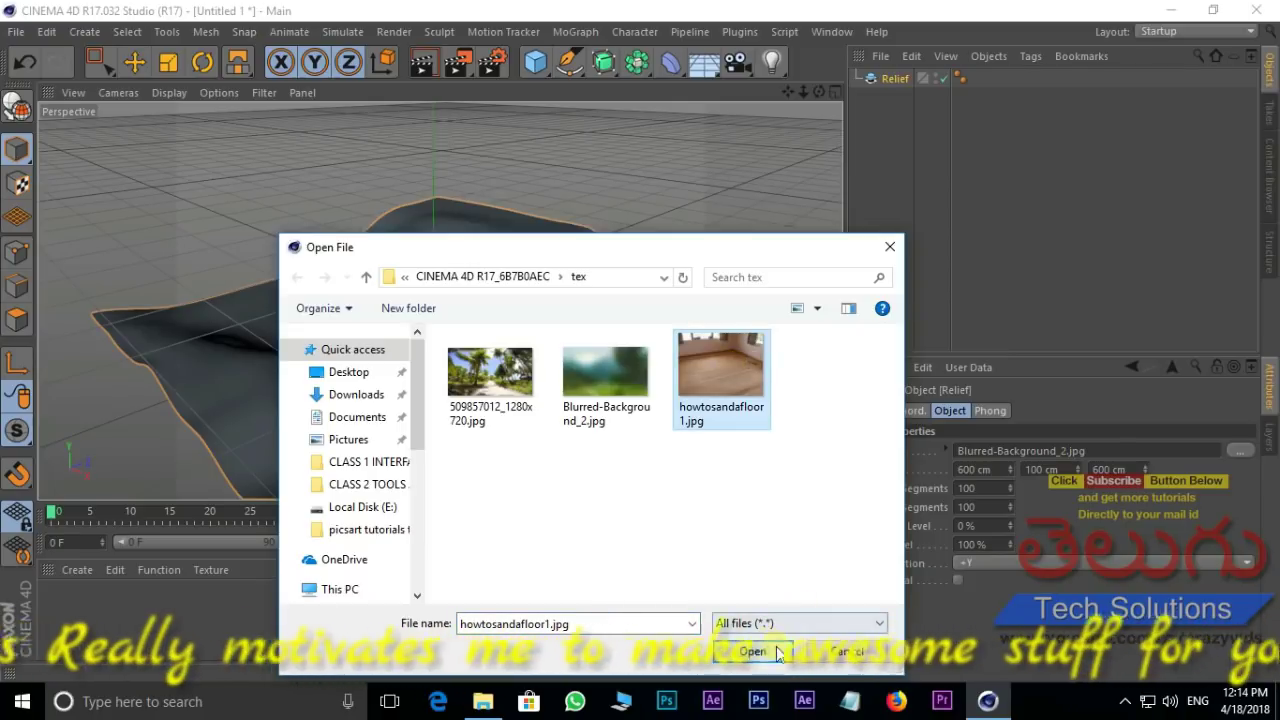
left_click(770, 650)
mouse_move(590, 373)
left_mouse_down("alt")
mouse_move(601, 327)
mouse_move(743, 357)
mouse_move(551, 357)
mouse_move(663, 254)
mouse_move(831, 369)
mouse_move(672, 345)
left_mouse_up("alt")
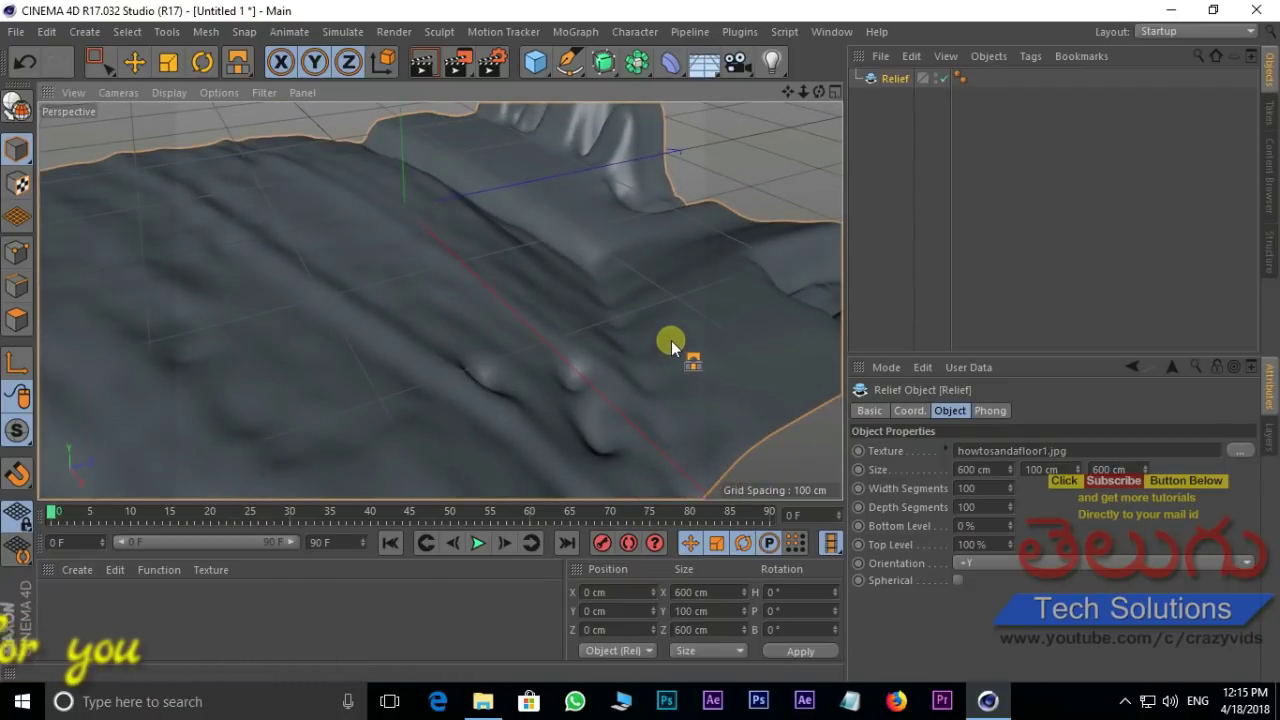
key("ctrl+z")
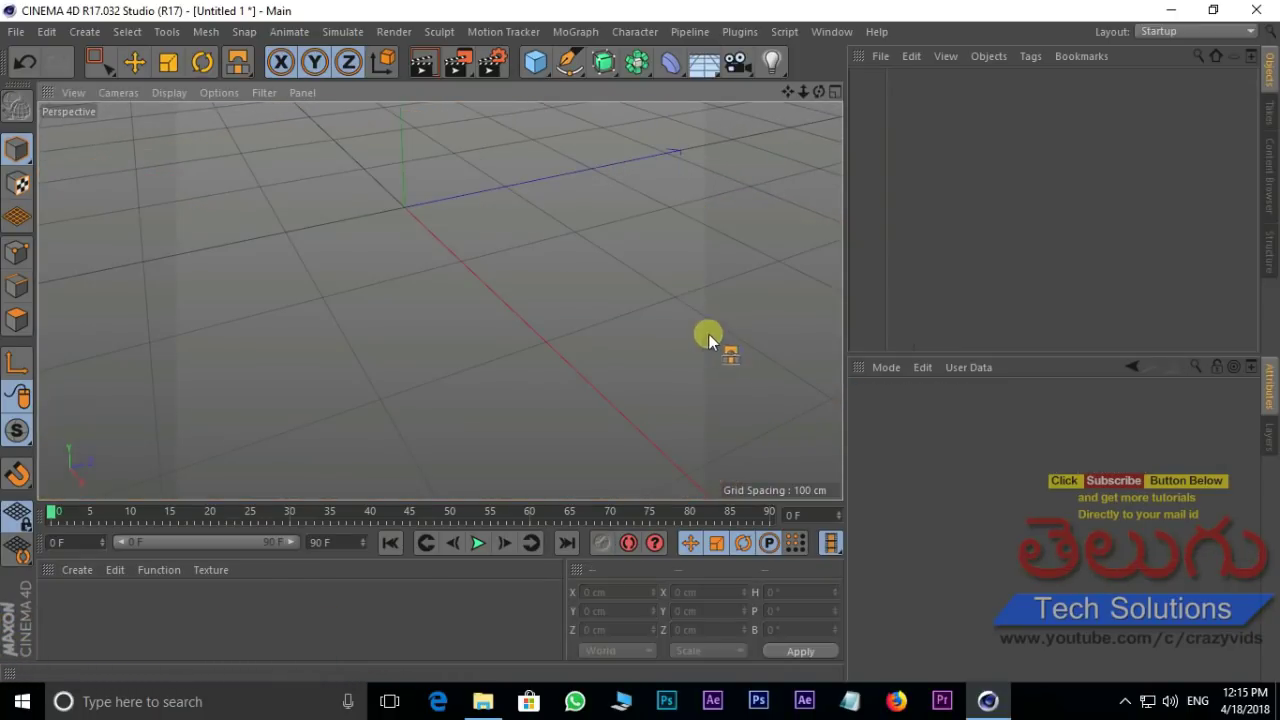
- Add an infinite Guide line and orbit the view around it
left_click(547, 73)
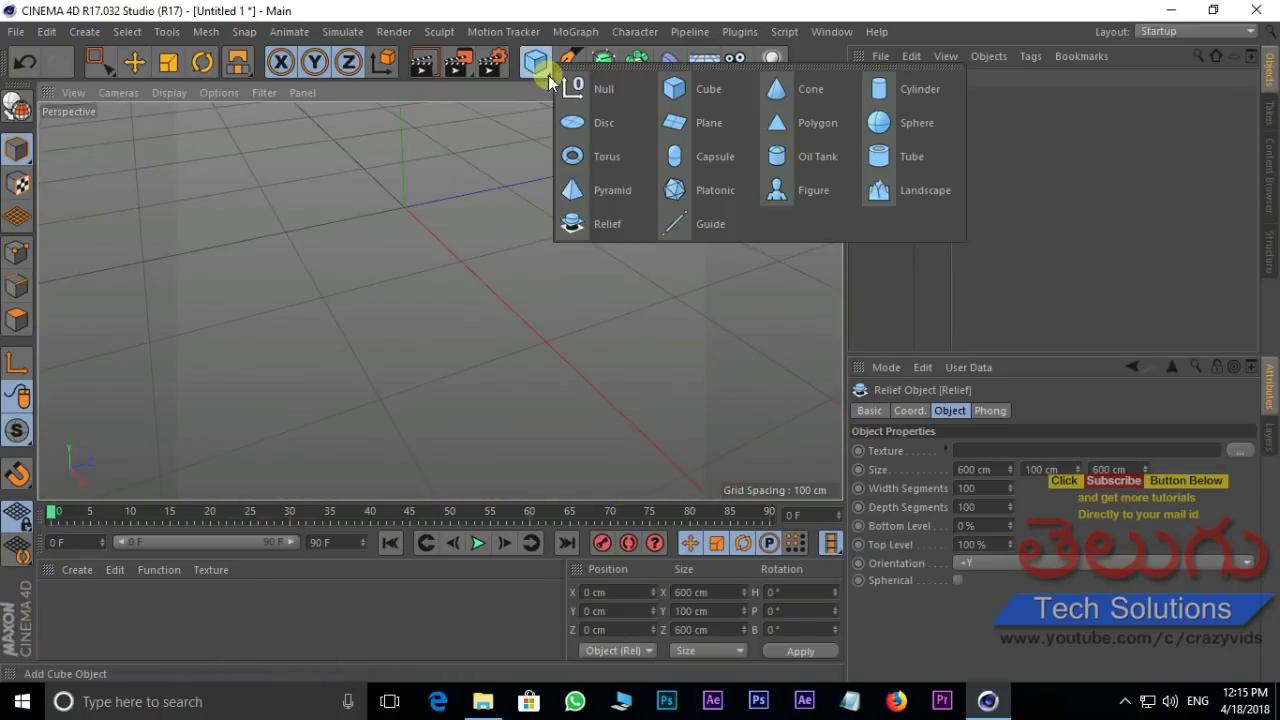
left_click(707, 227)
left_click_drag(605, 220, 668, 220, "alt")
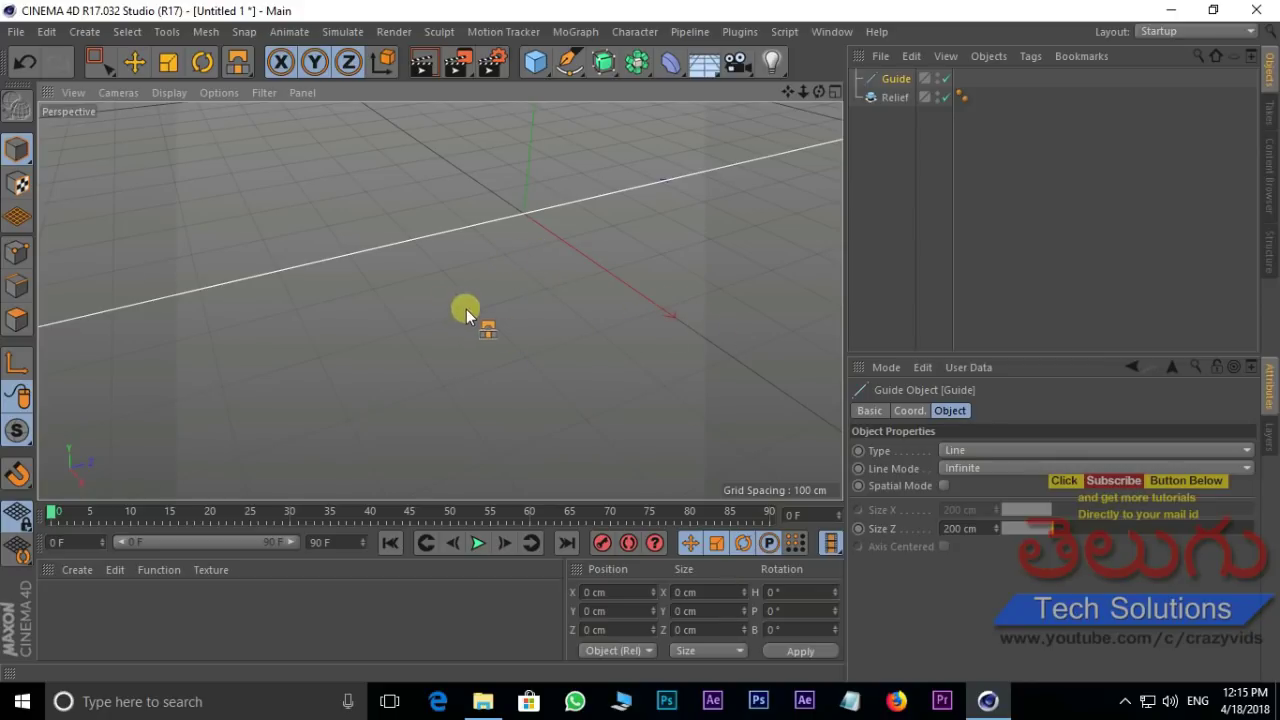
left_click_drag(490, 246, 544, 293, "alt")
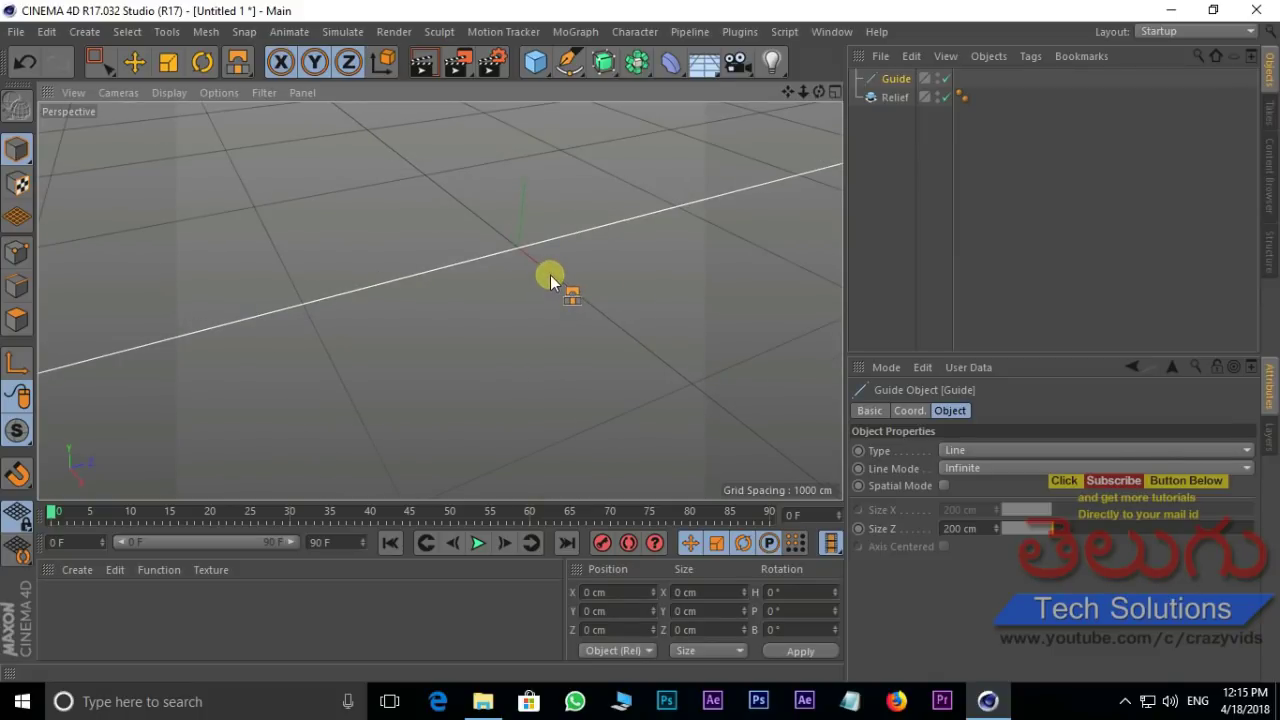
left_click_drag(550, 275, 567, 199, "alt")
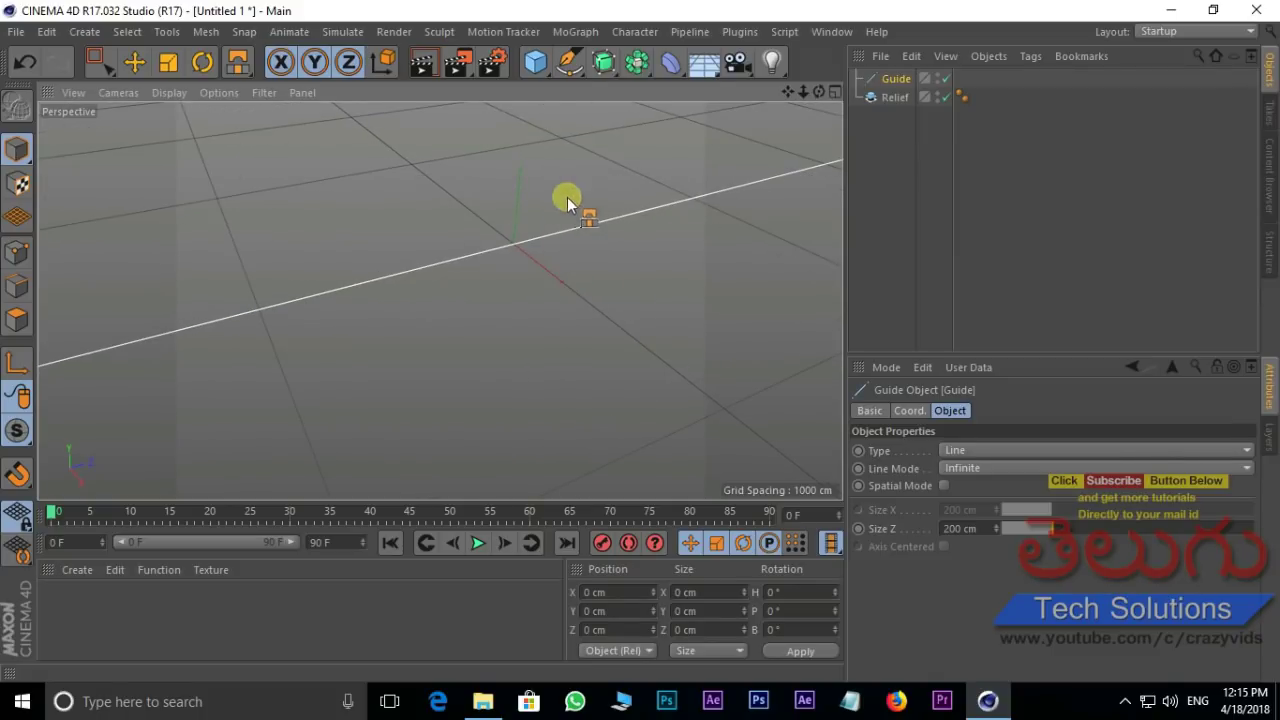
- Bring up the Cube primitives flyout a final time
left_click(547, 75)
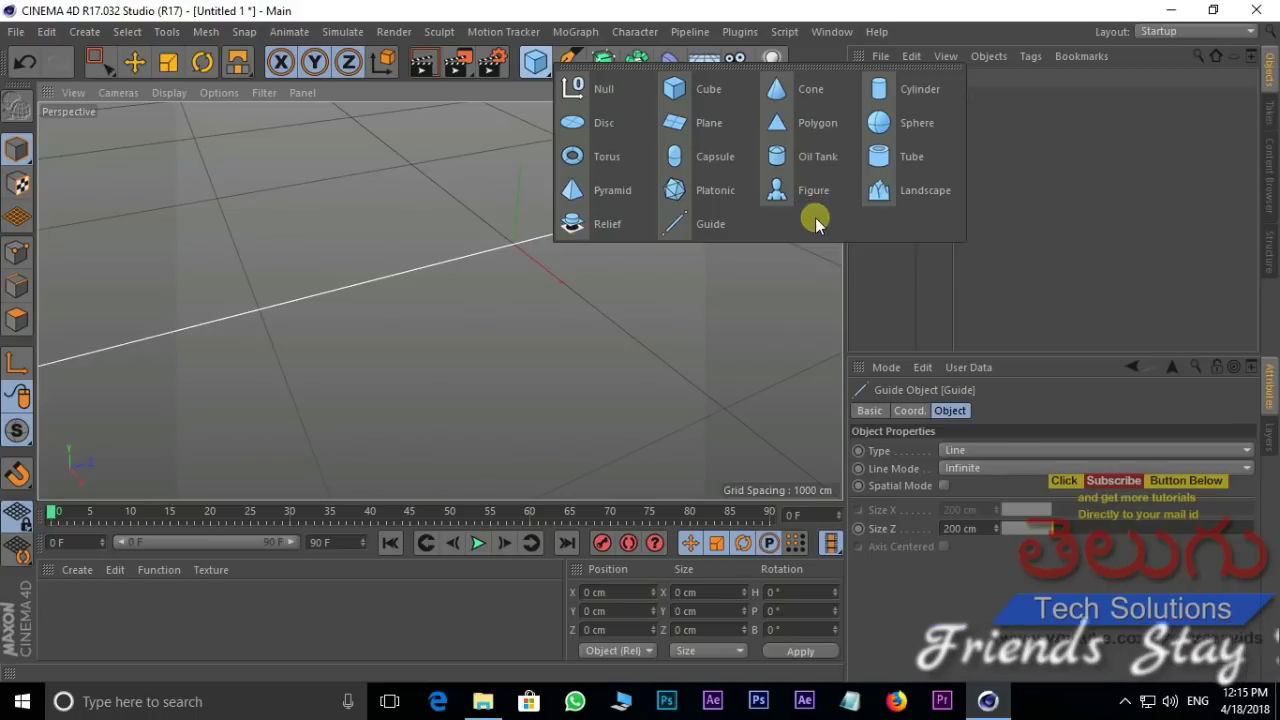